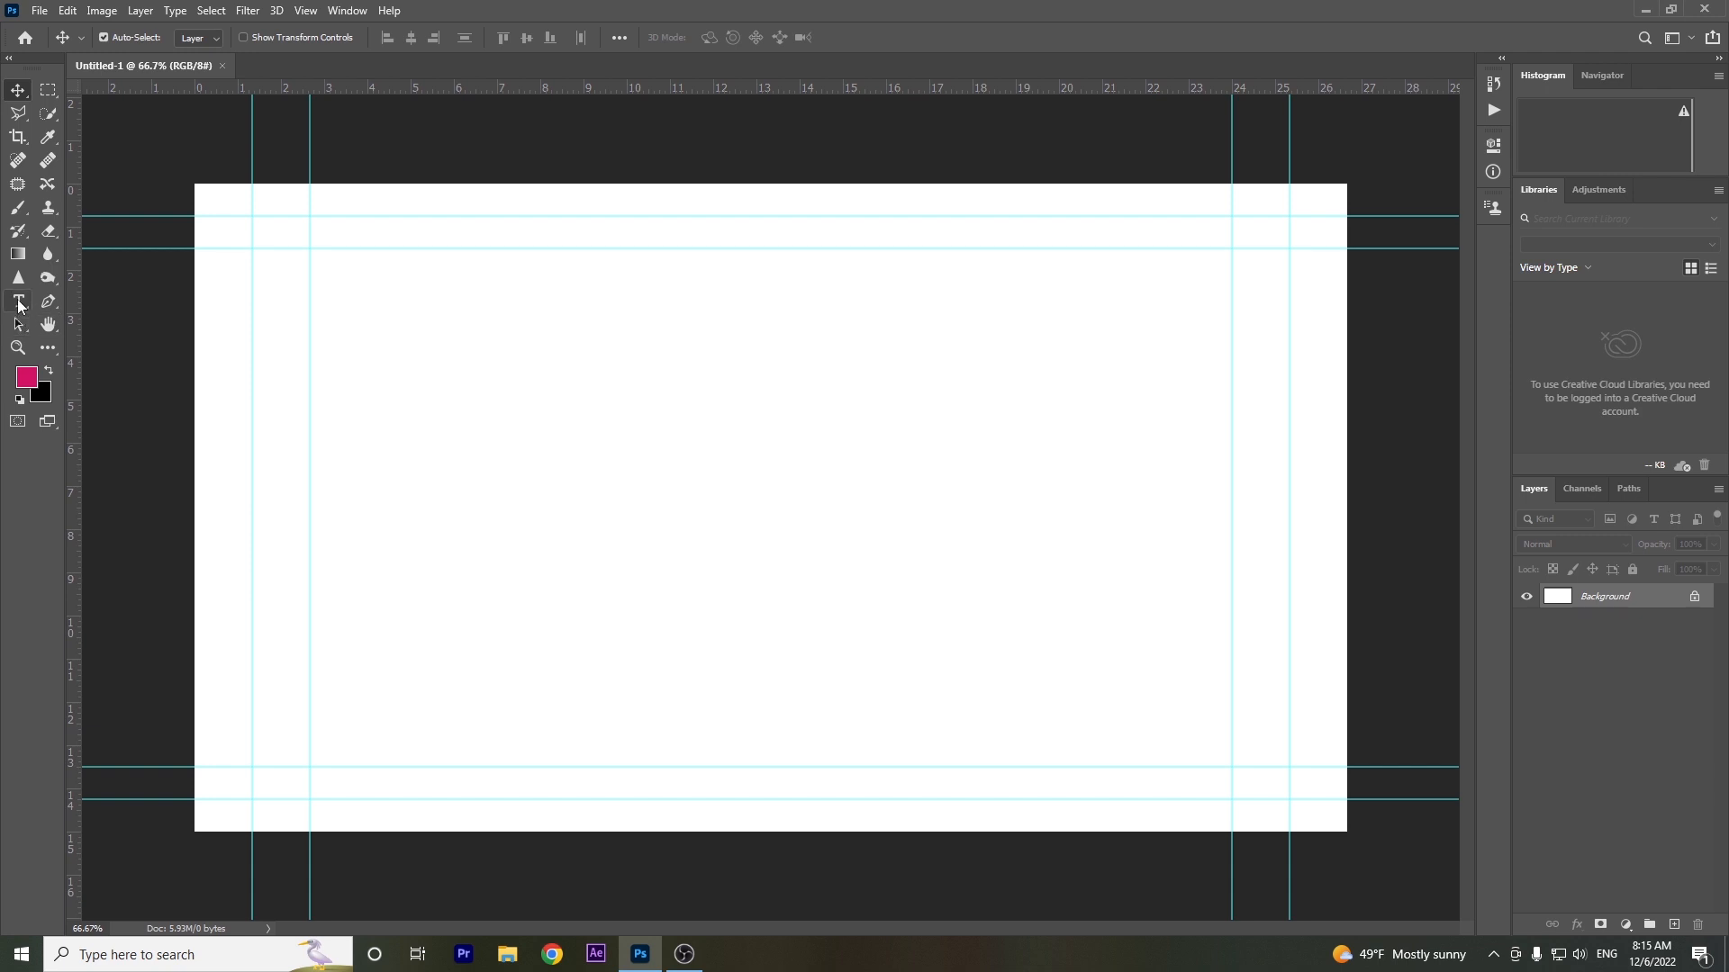
Add a pink text layer reading TITLE near the middle of the canvas.
click(668, 457)
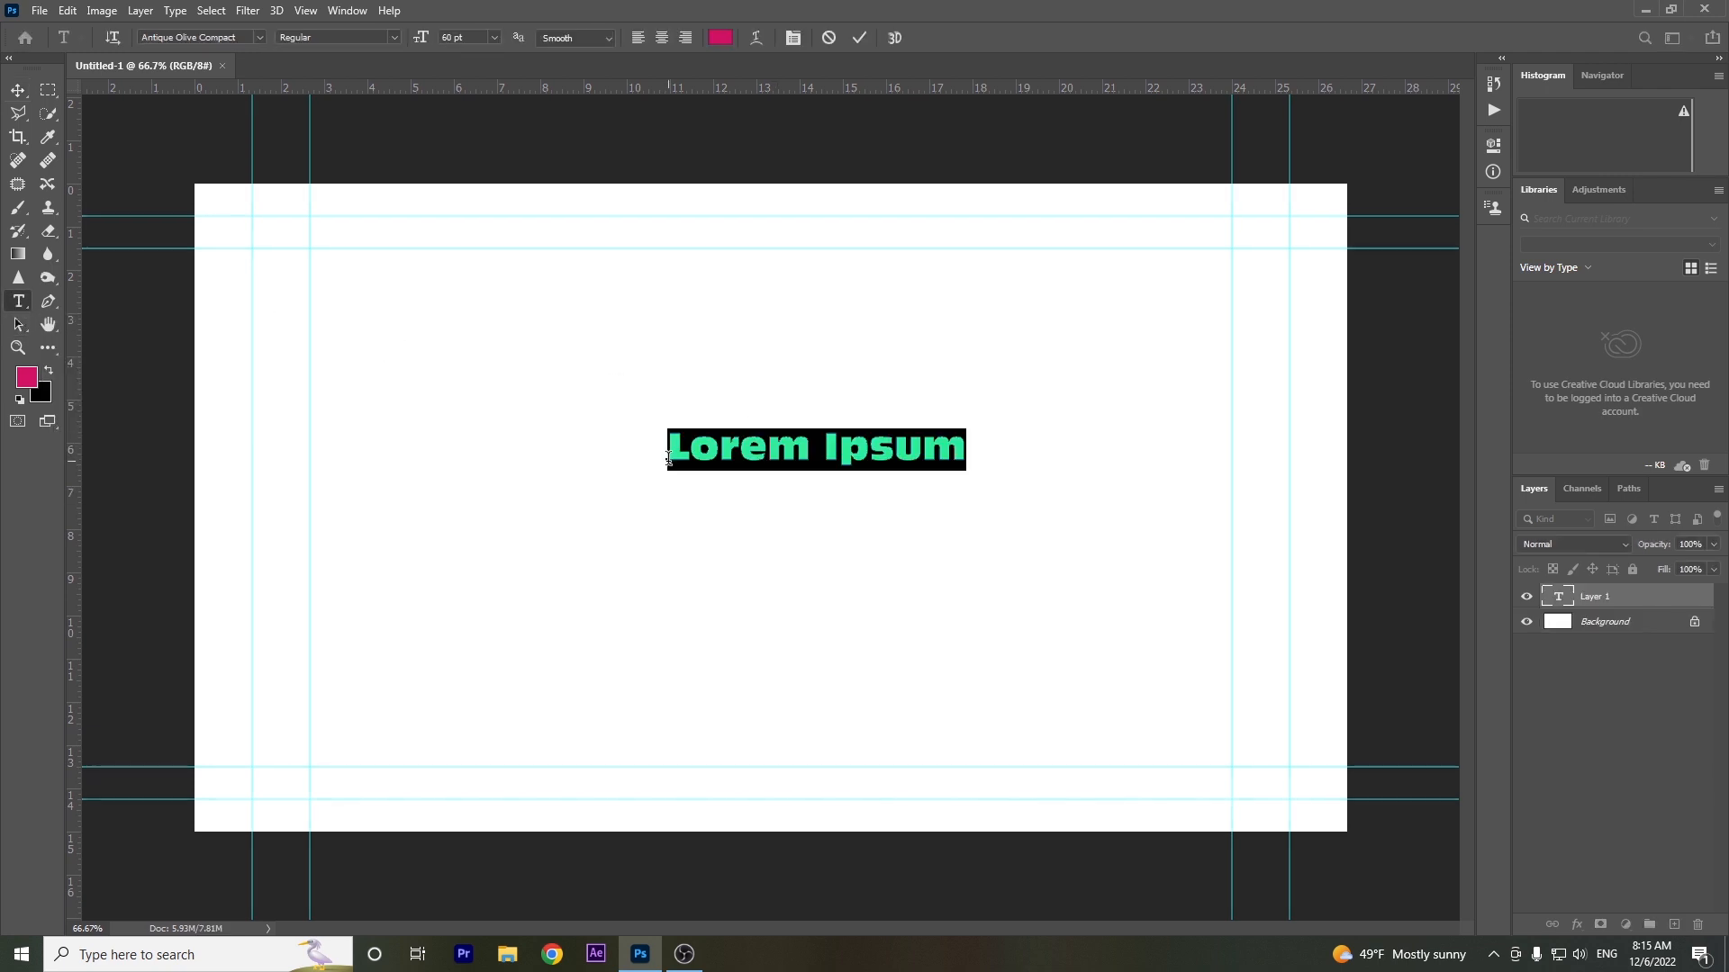
text(TIT)
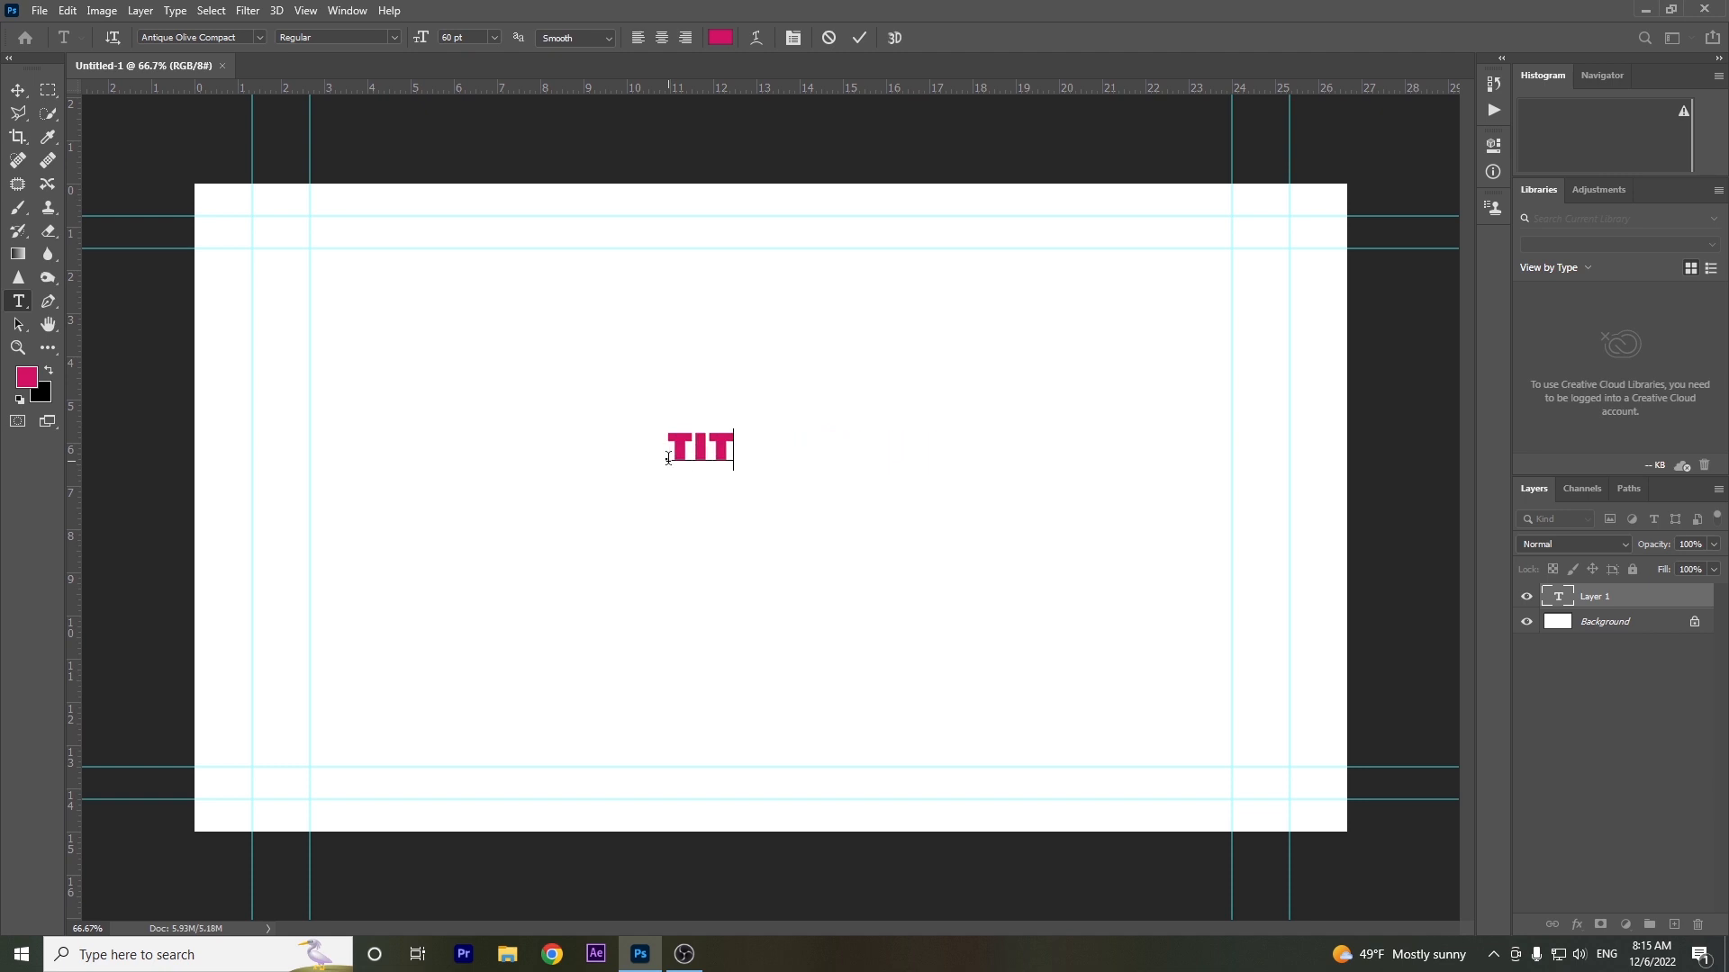
text(LE)
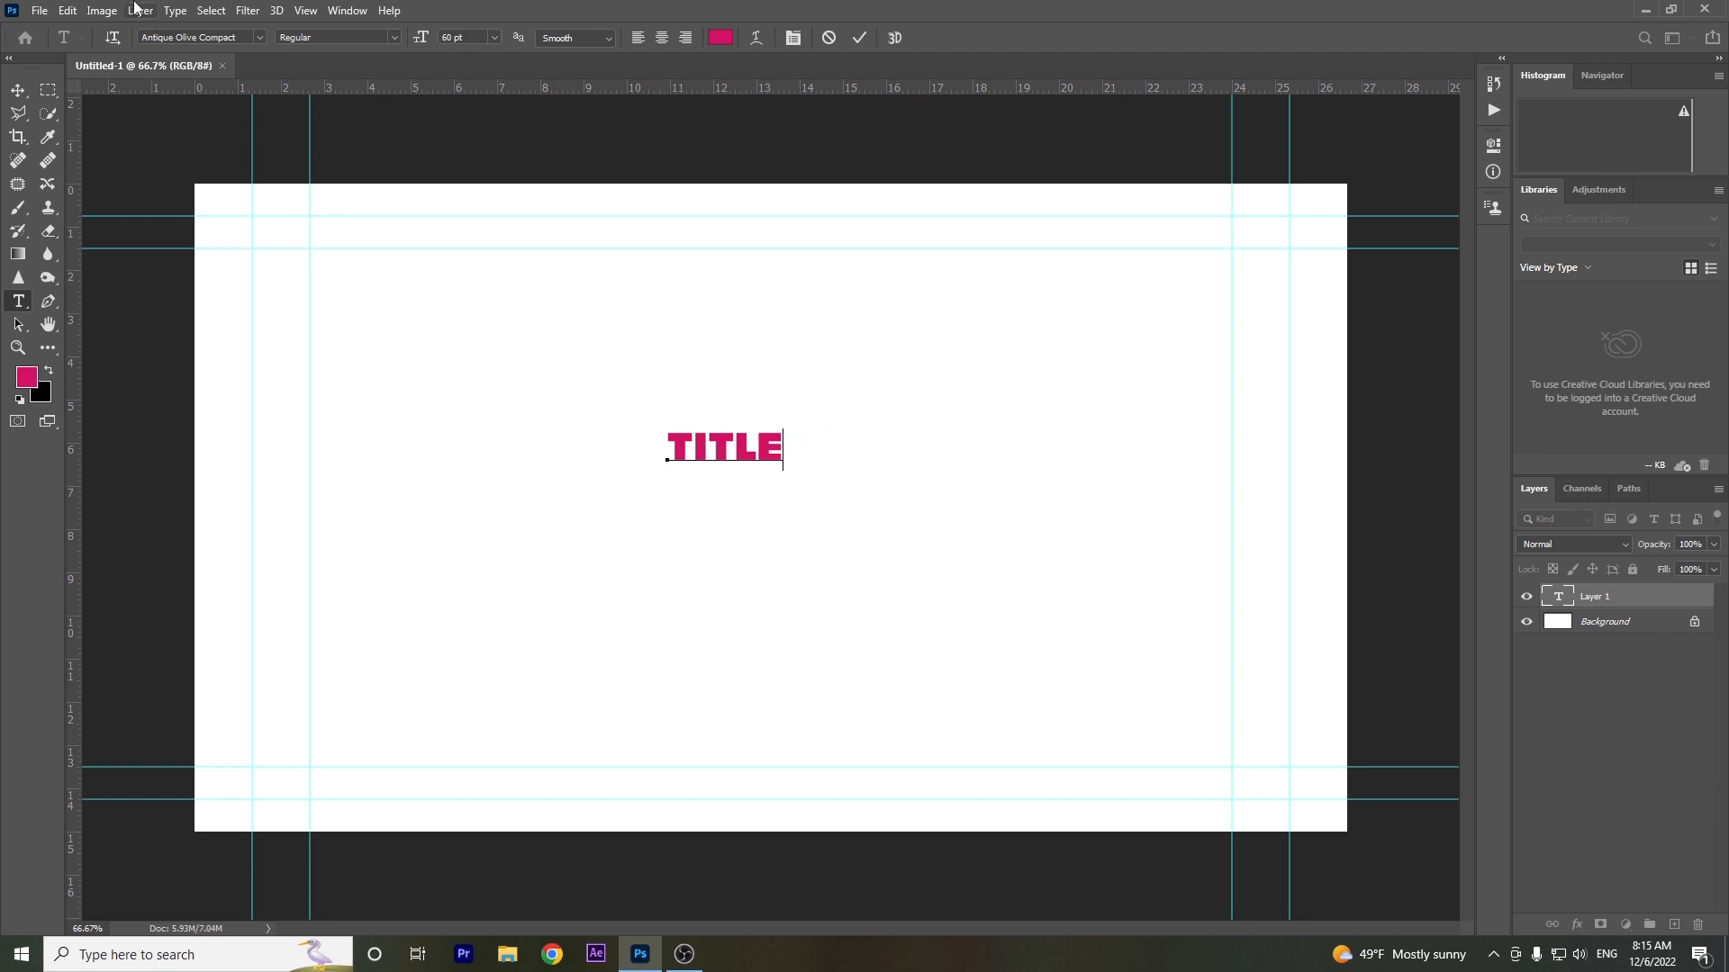
click(17, 90)
Scale the TITLE text to about 278% with Free Transform and move it to the centre of the canvas.
key(ctrl)
key(ctrl+t)
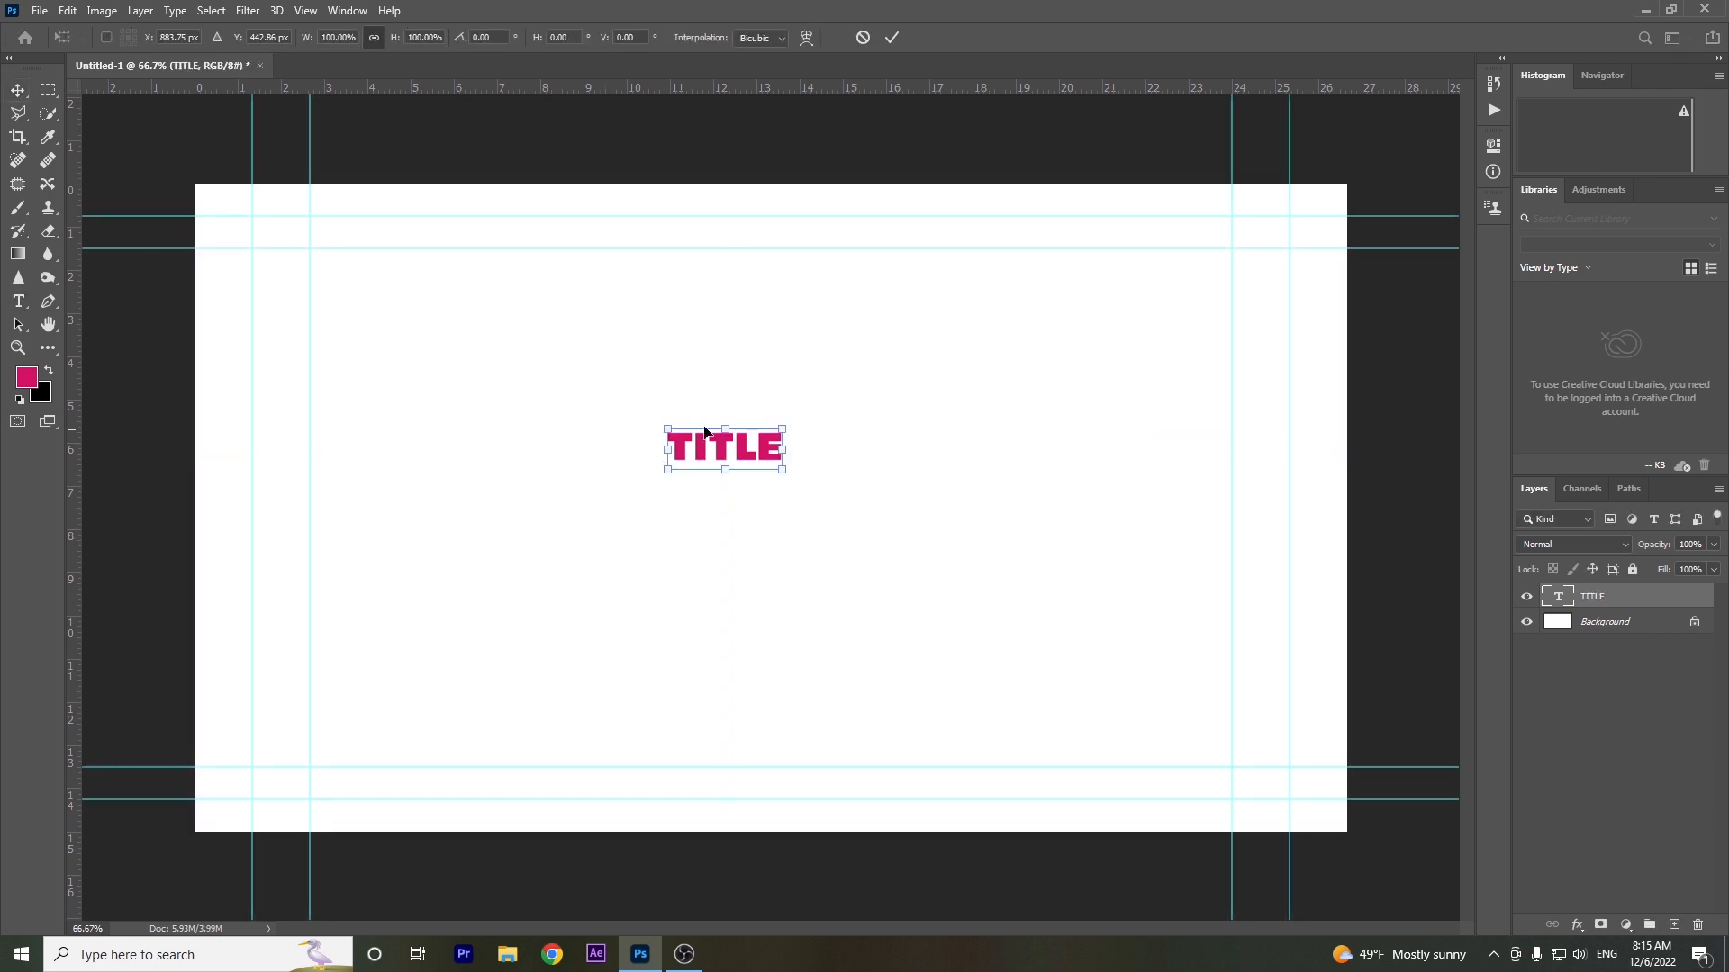
drag(782, 428, 753, 451)
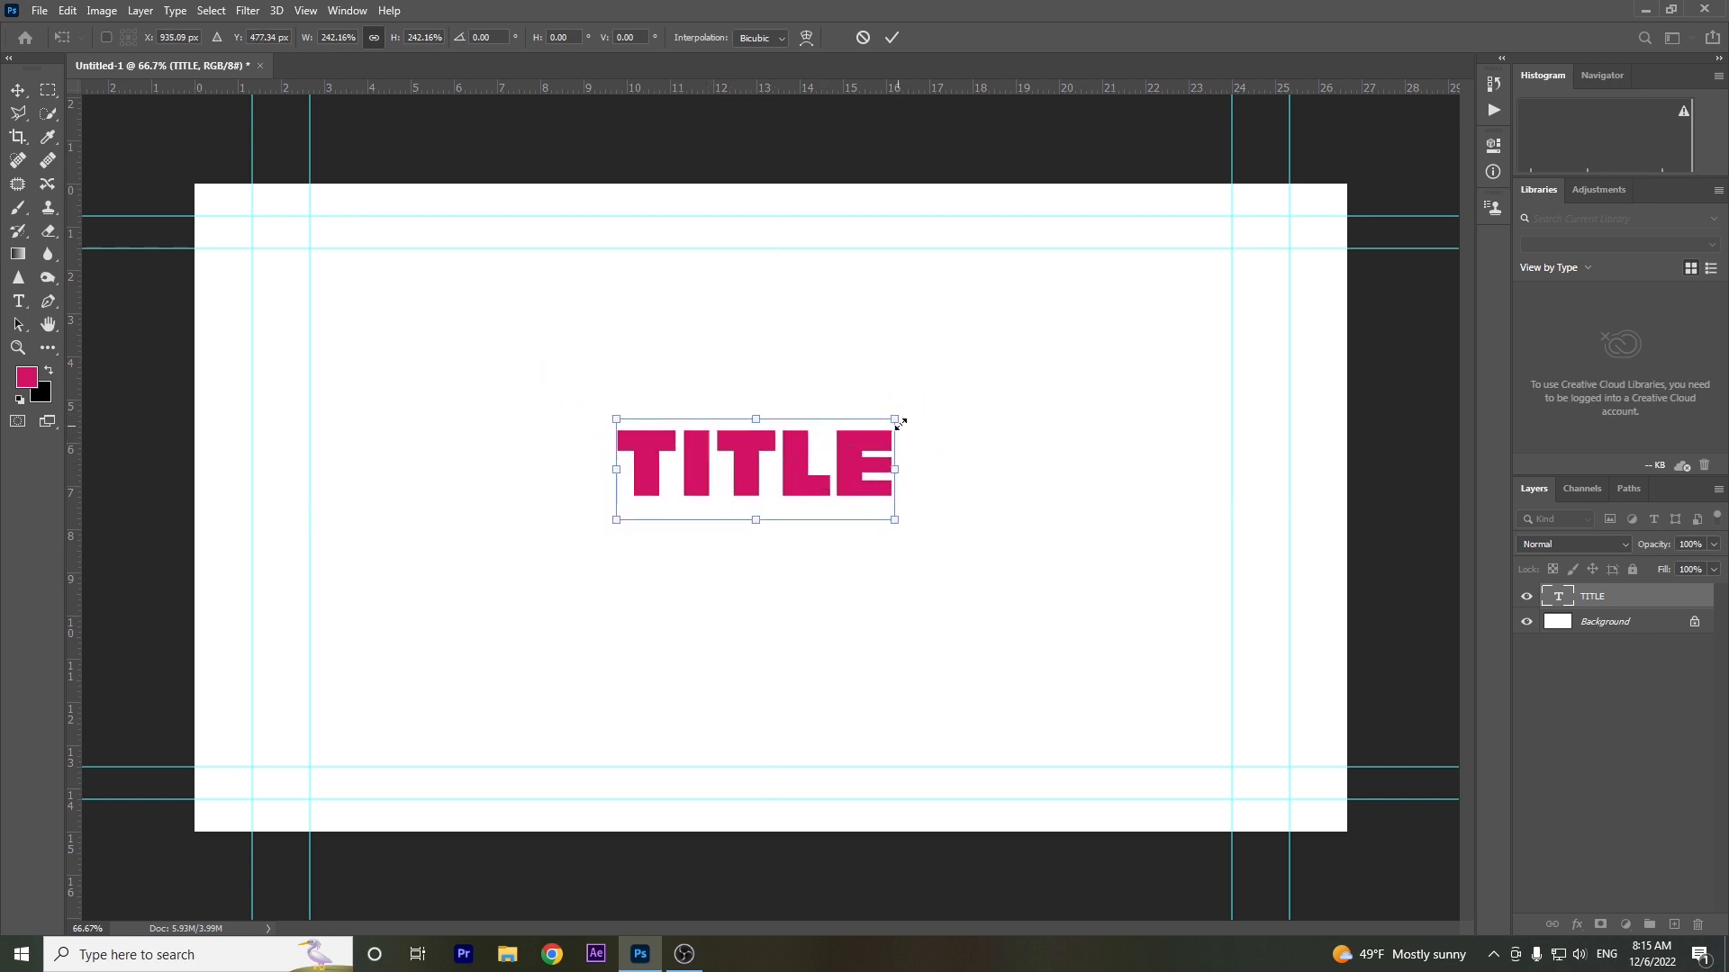
drag(889, 420, 927, 378)
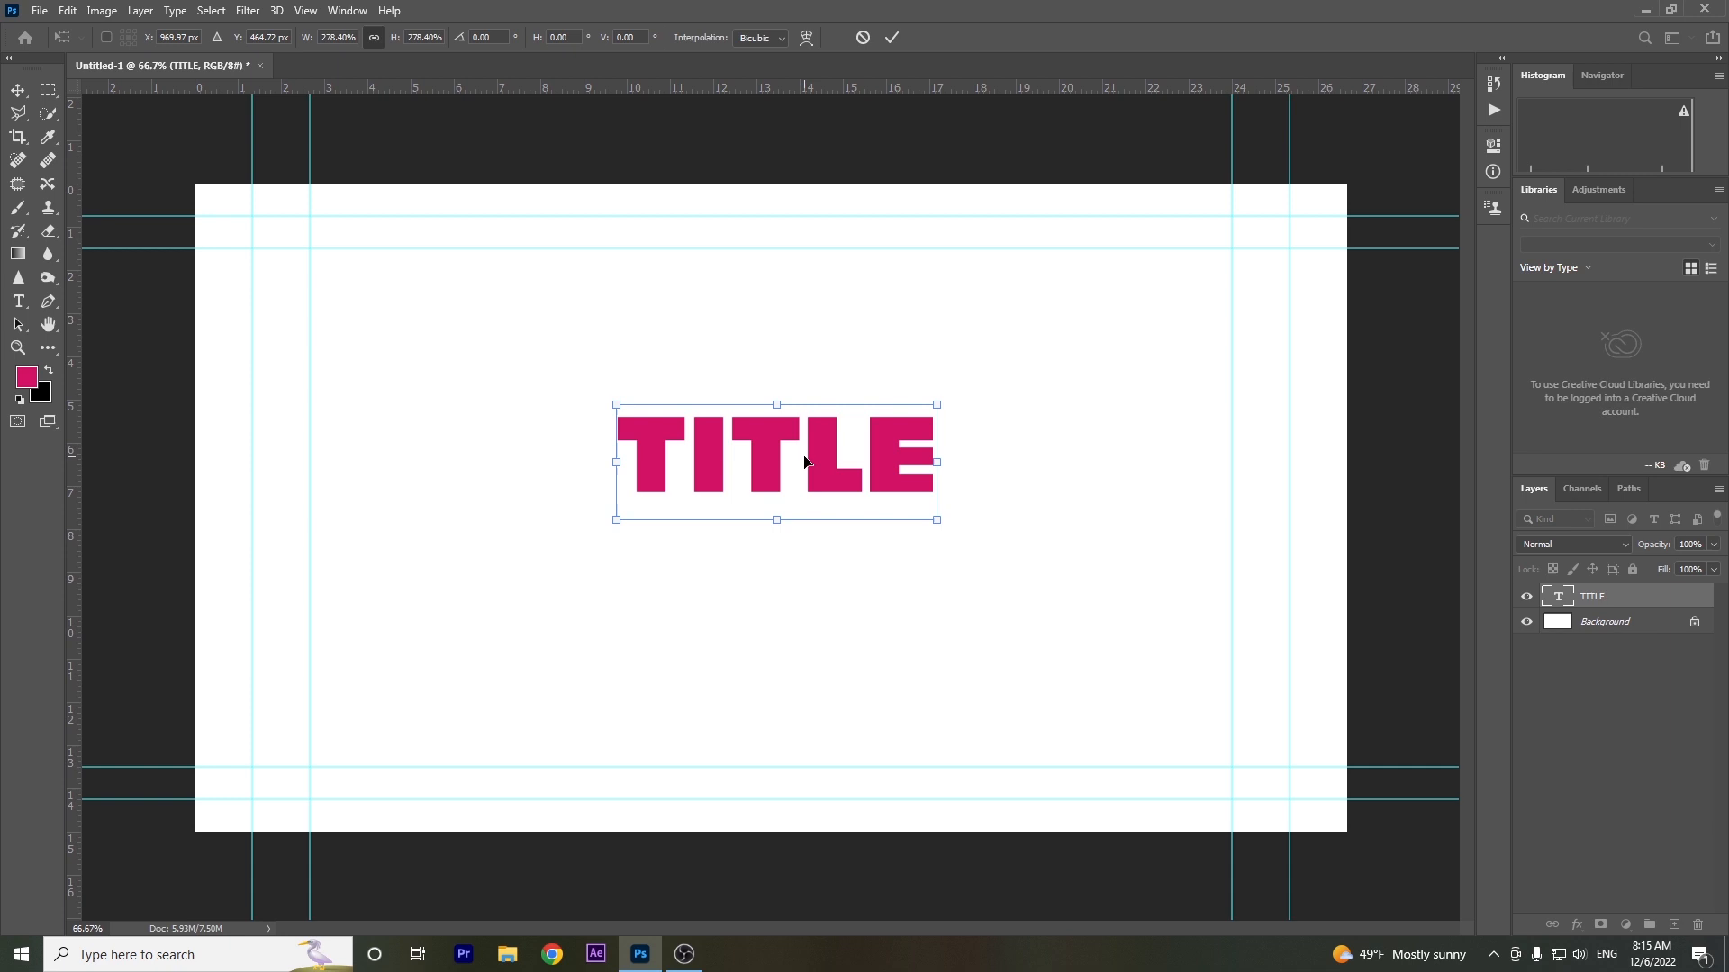
drag(778, 468, 773, 515)
click(893, 37)
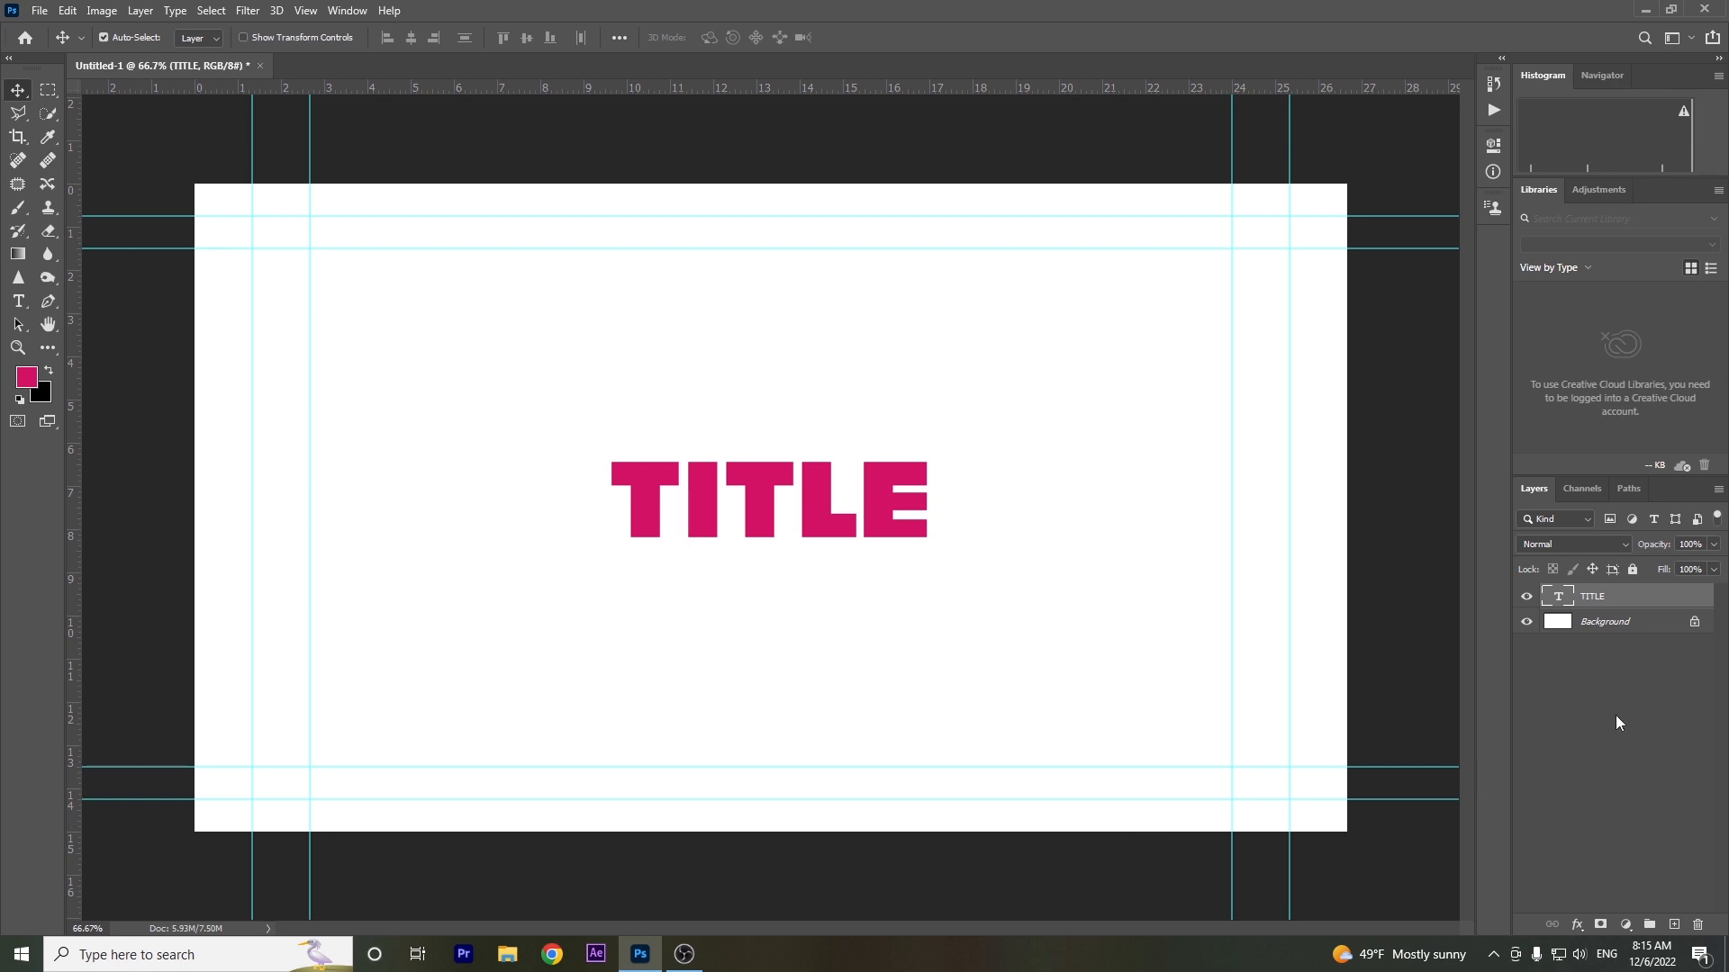
Duplicate the TITLE text layer and nudge the copy slightly up and to the left with Free Transform.
key(ctrl+j)
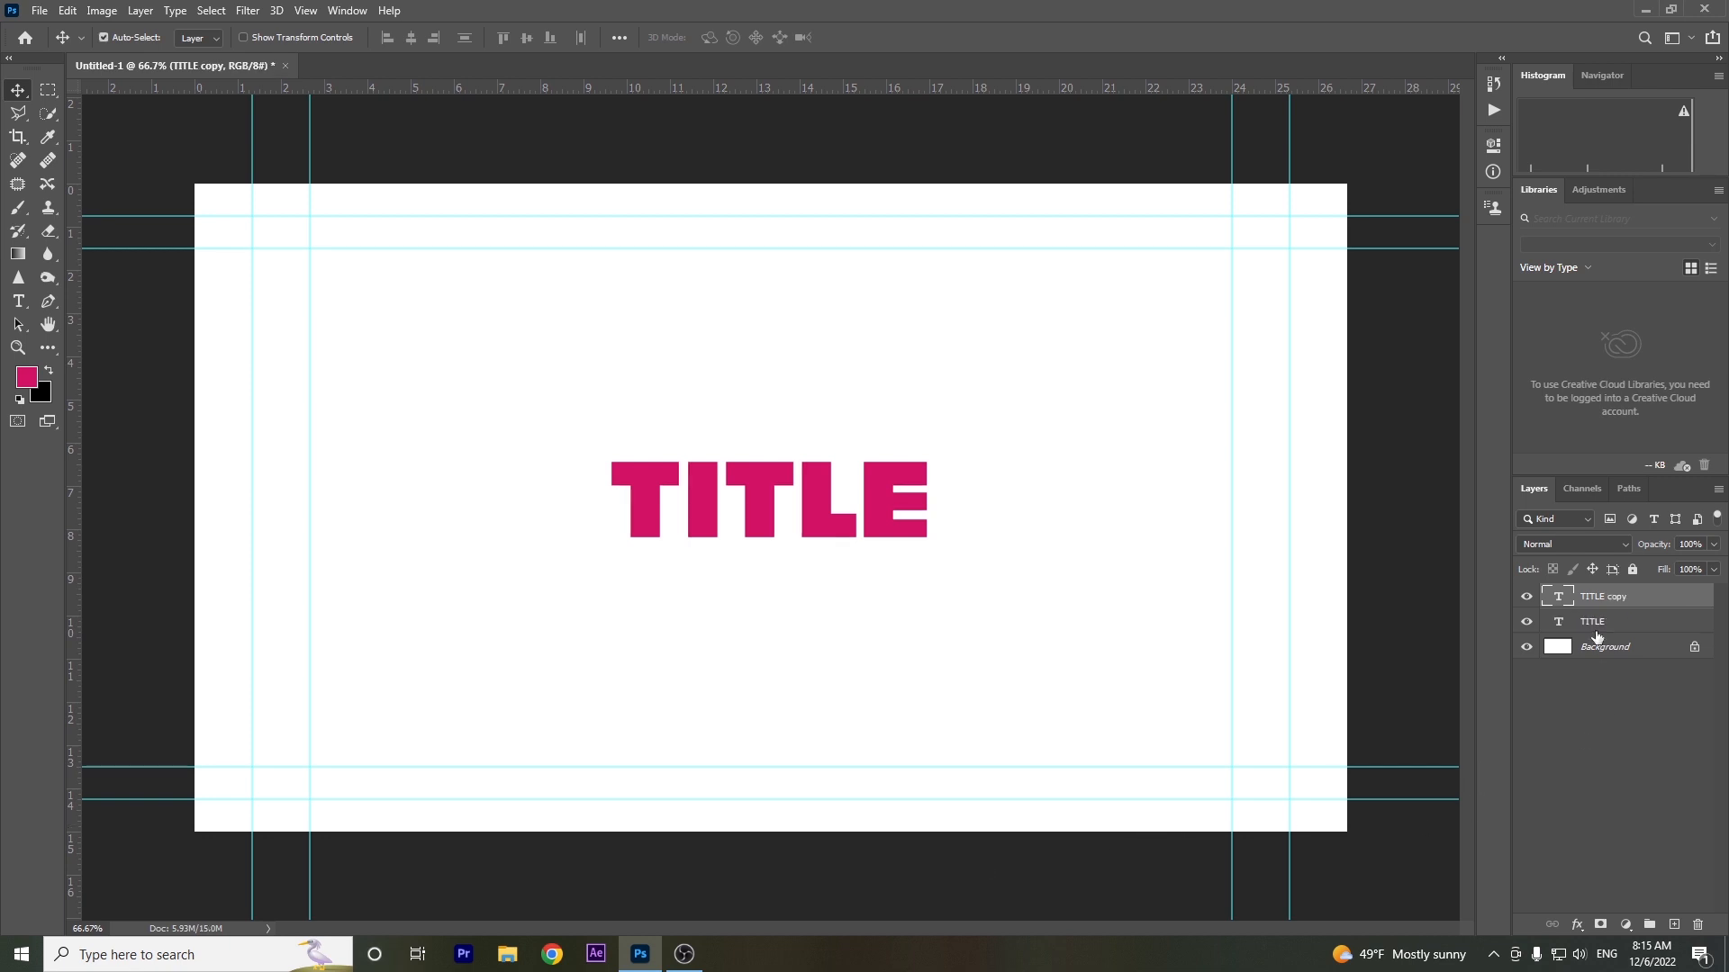
key(ctrl+t)
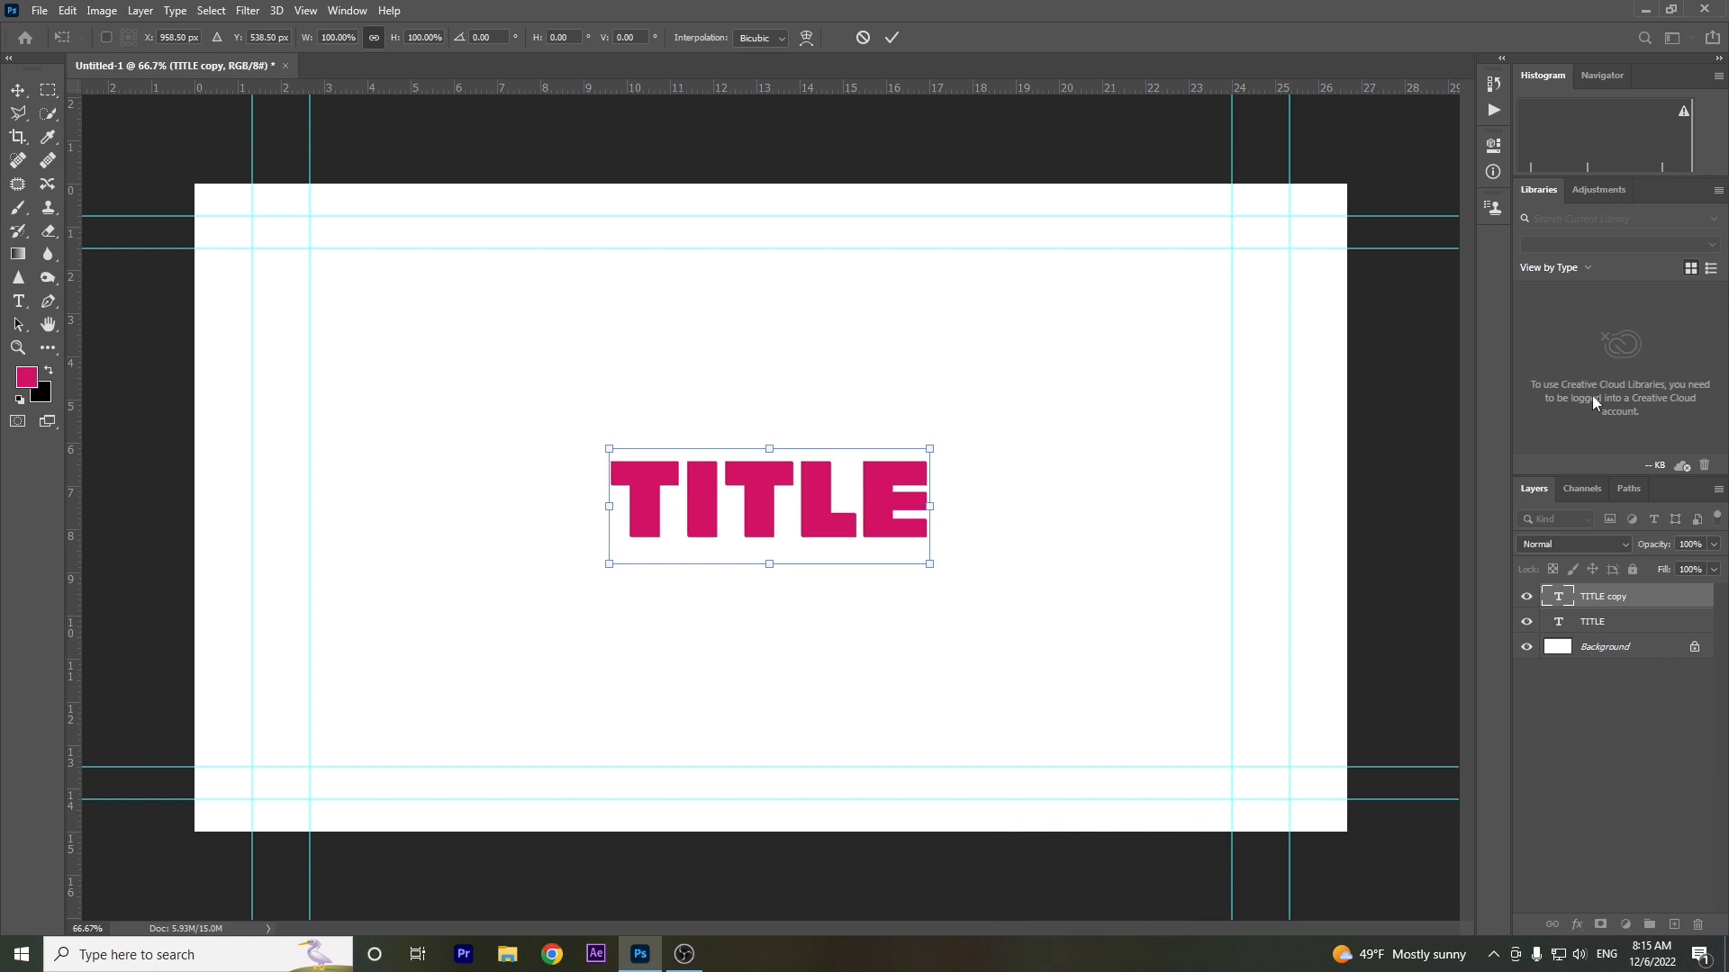
click(891, 38)
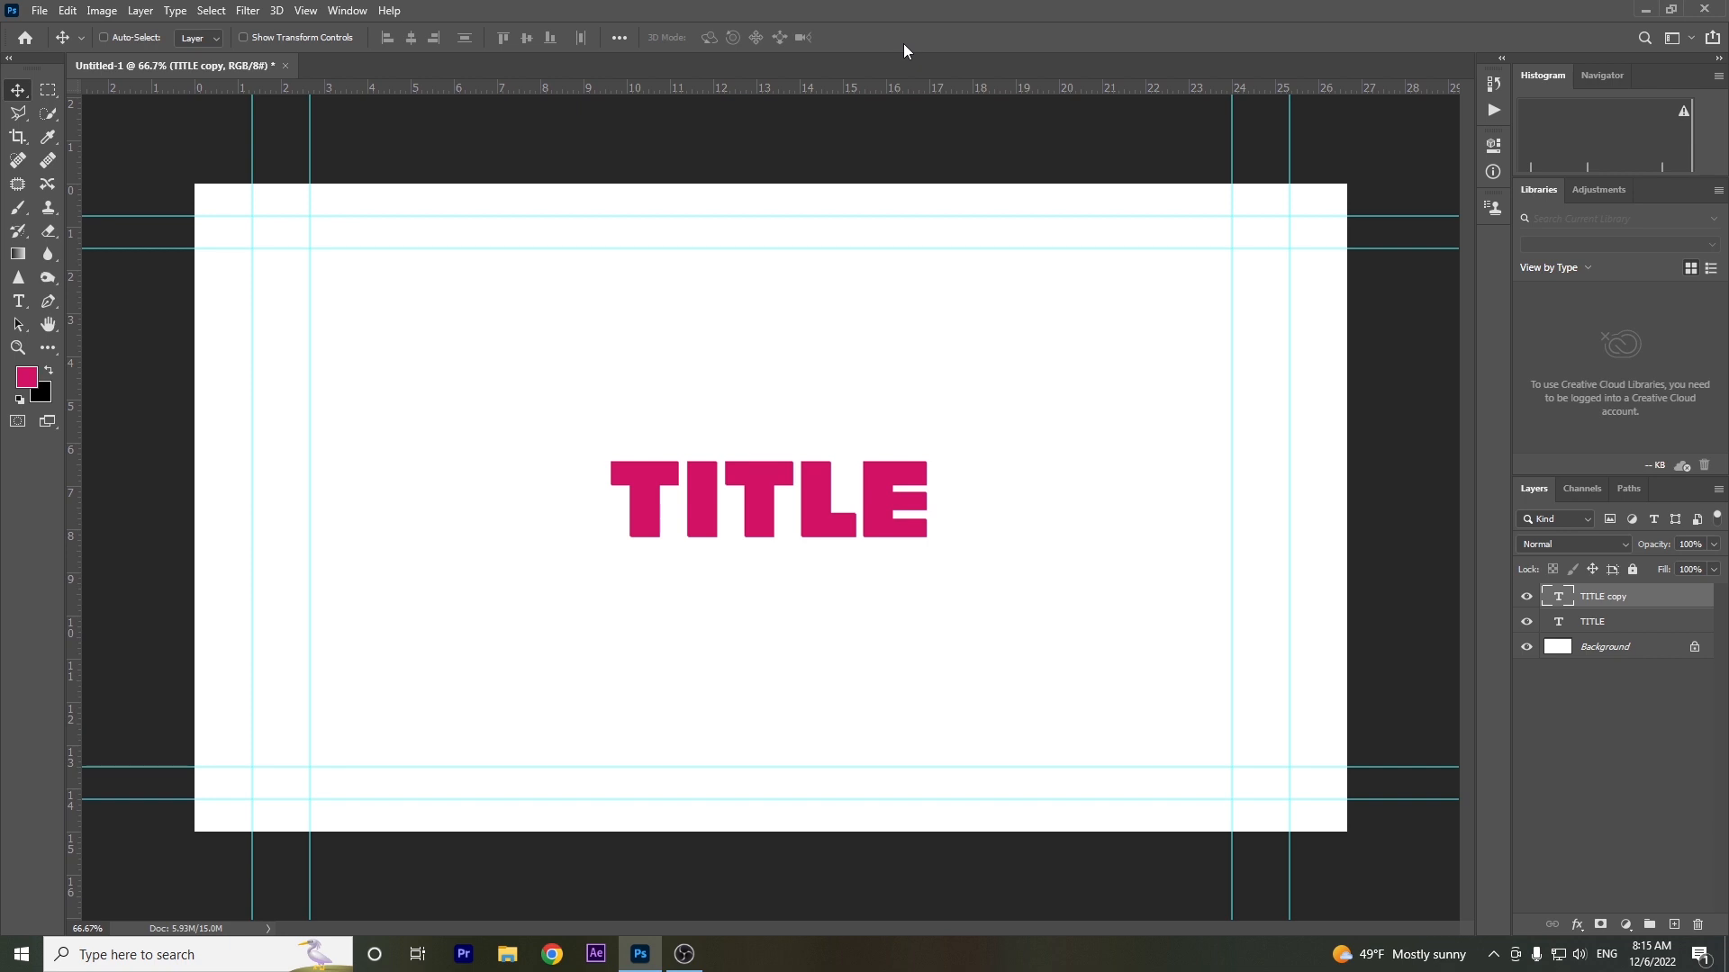
Repeat the transform with duplication to stack 15 more offset copies of the title, and delete the topmost copy.
key(shift+ctrl+alt+t)
key(shift+ctrl+alt+t)
key(shift+ctrl+alt+t)
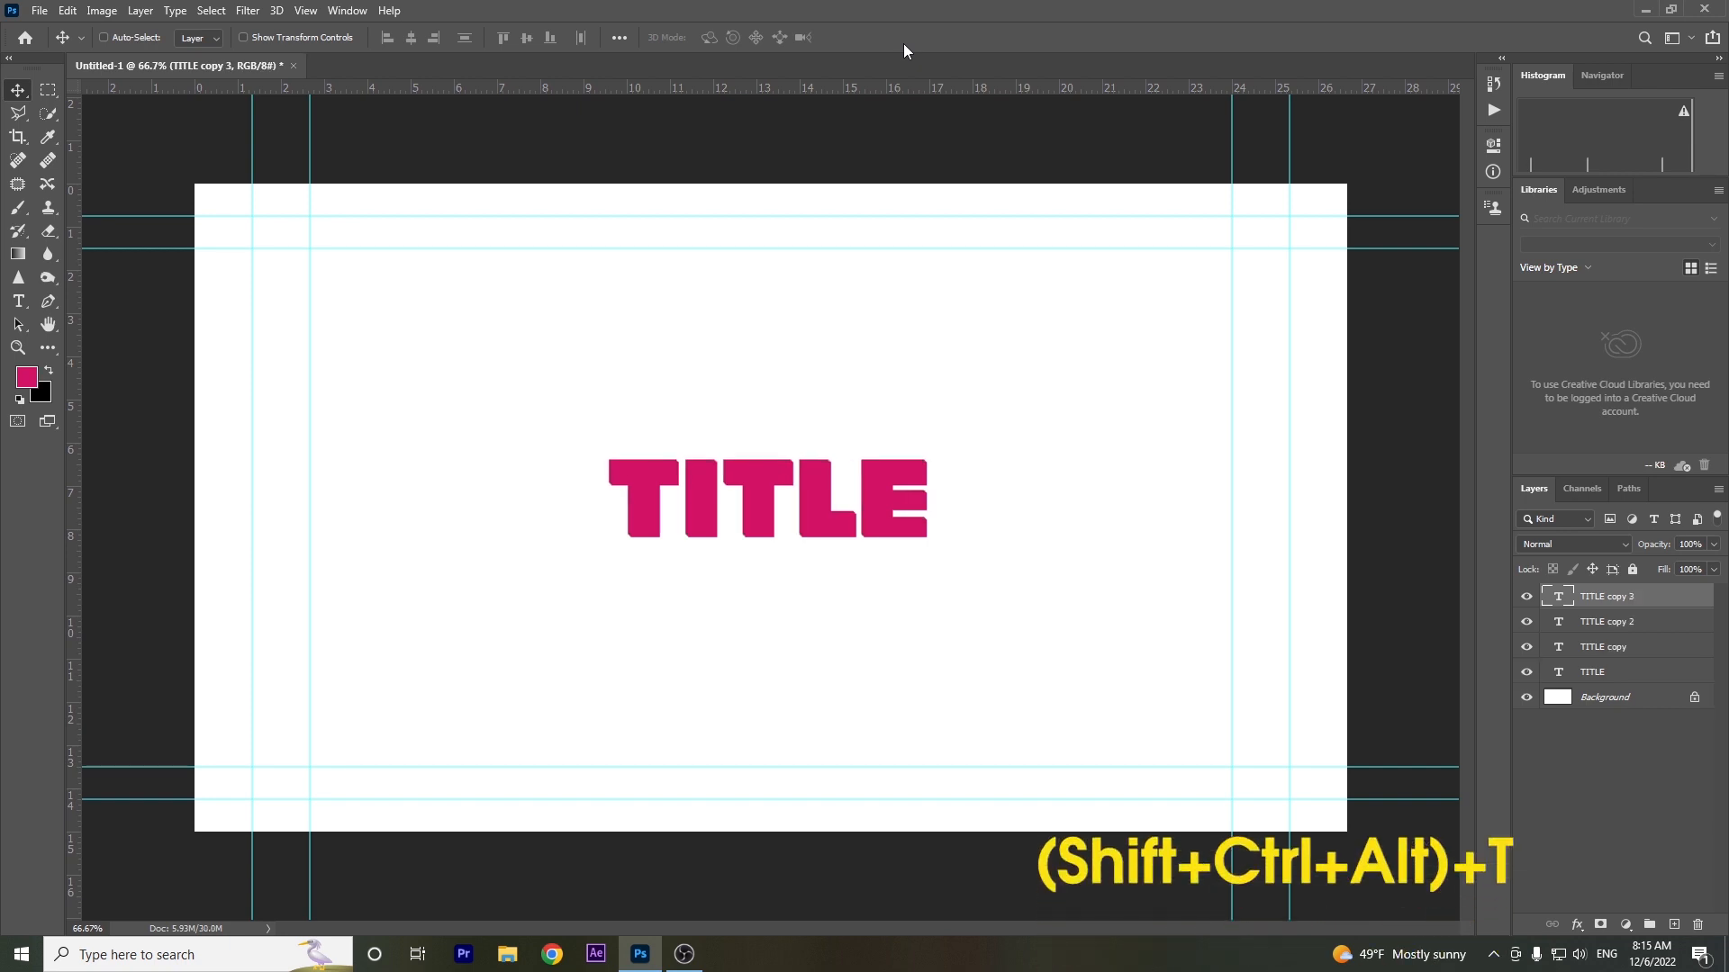
key(shift+ctrl+alt+t)
key(shift+ctrl+alt+t)
key(shift+ctrl+alt+t)
key(shift+ctrl+alt+t)
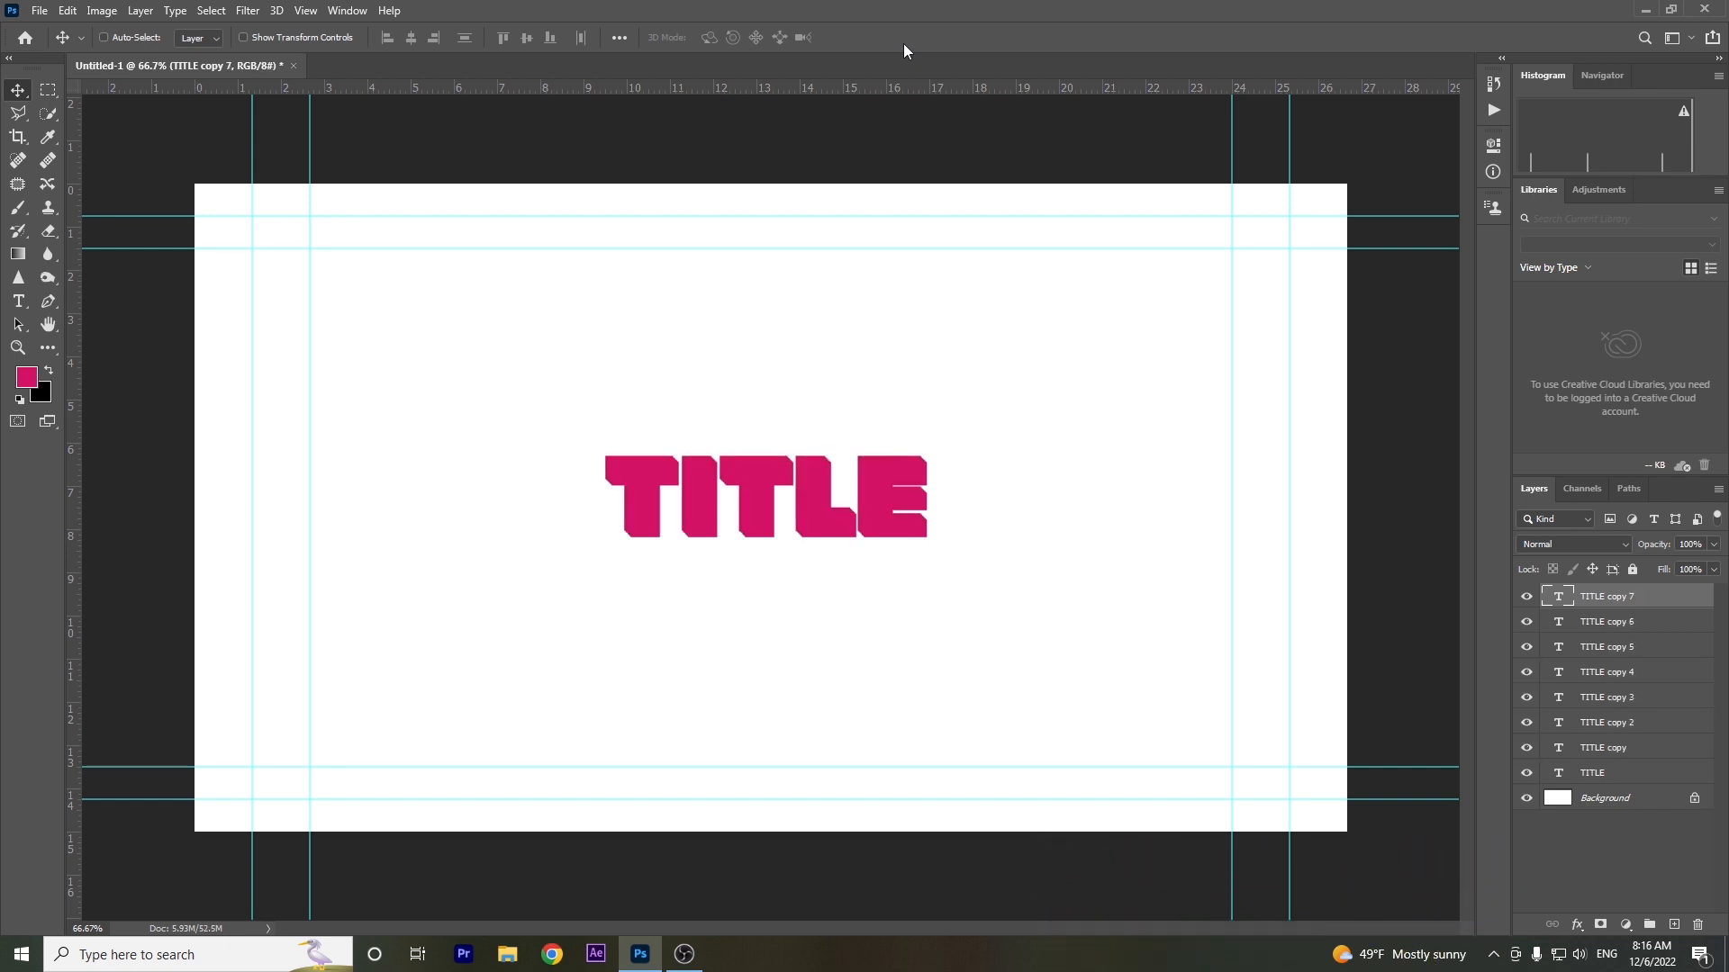
key(shift+ctrl+alt+t)
key(shift+ctrl+alt+t)
key(shift+ctrl+alt+t)
key(shift+ctrl+alt+t)
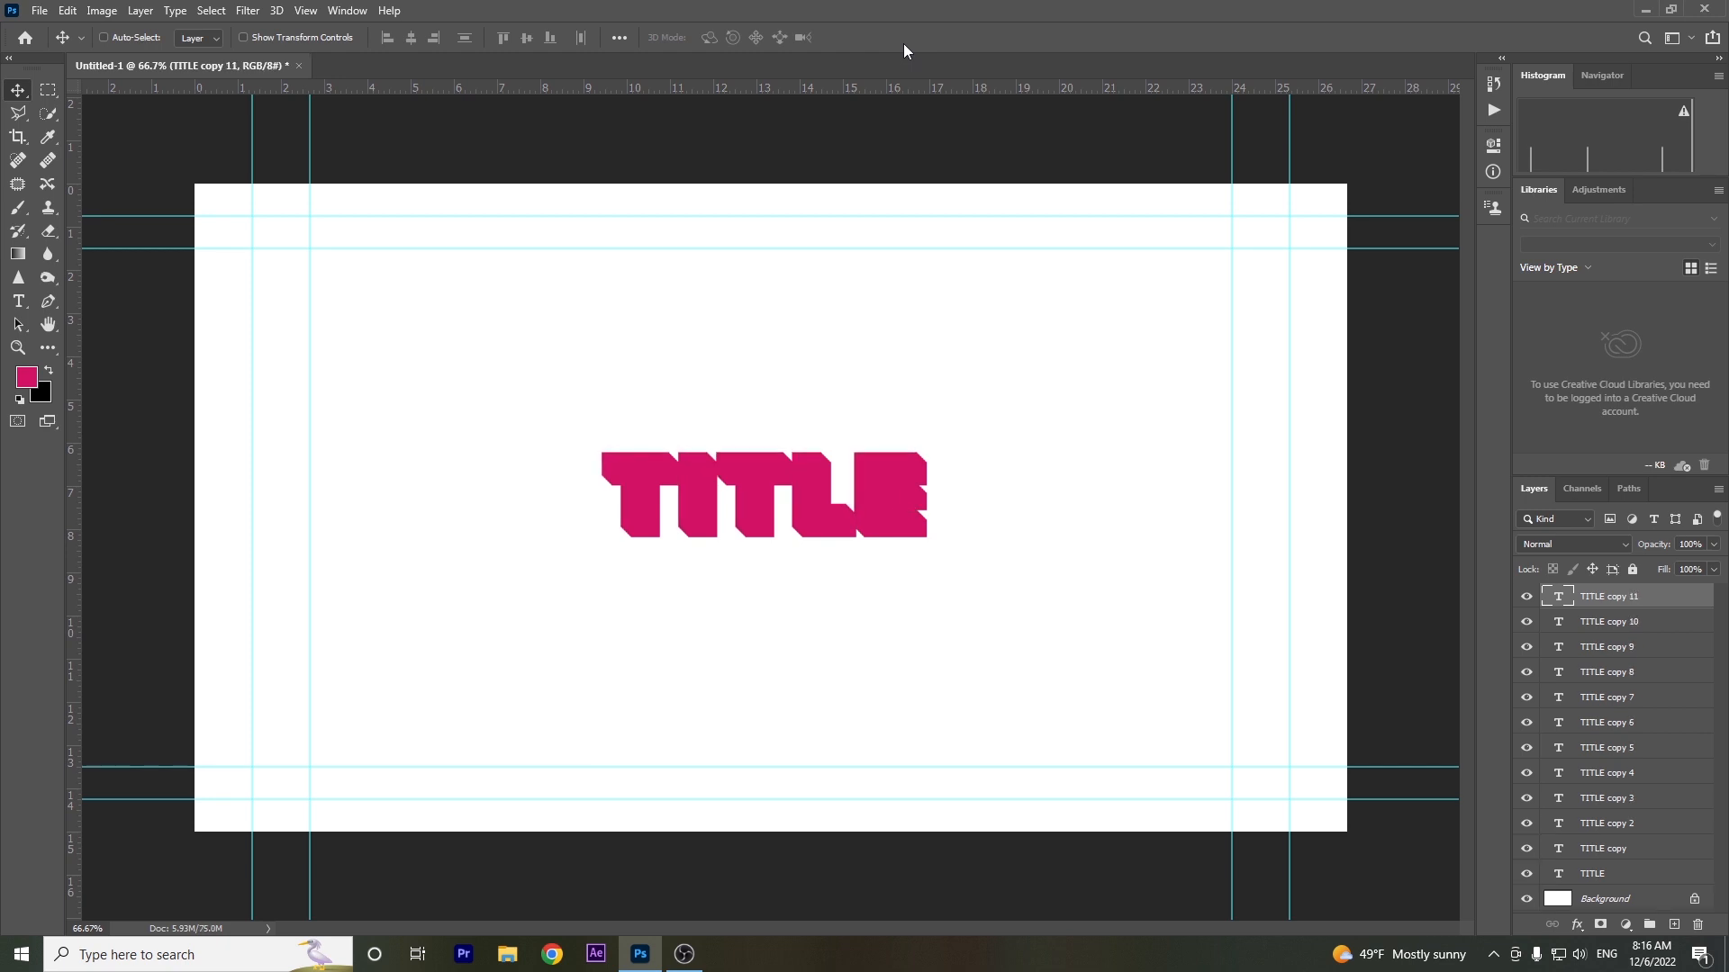
key(shift+ctrl+alt+t)
key(shift+ctrl+alt+t)
key(shift+ctrl+alt+t)
key(shift+ctrl+alt+t)
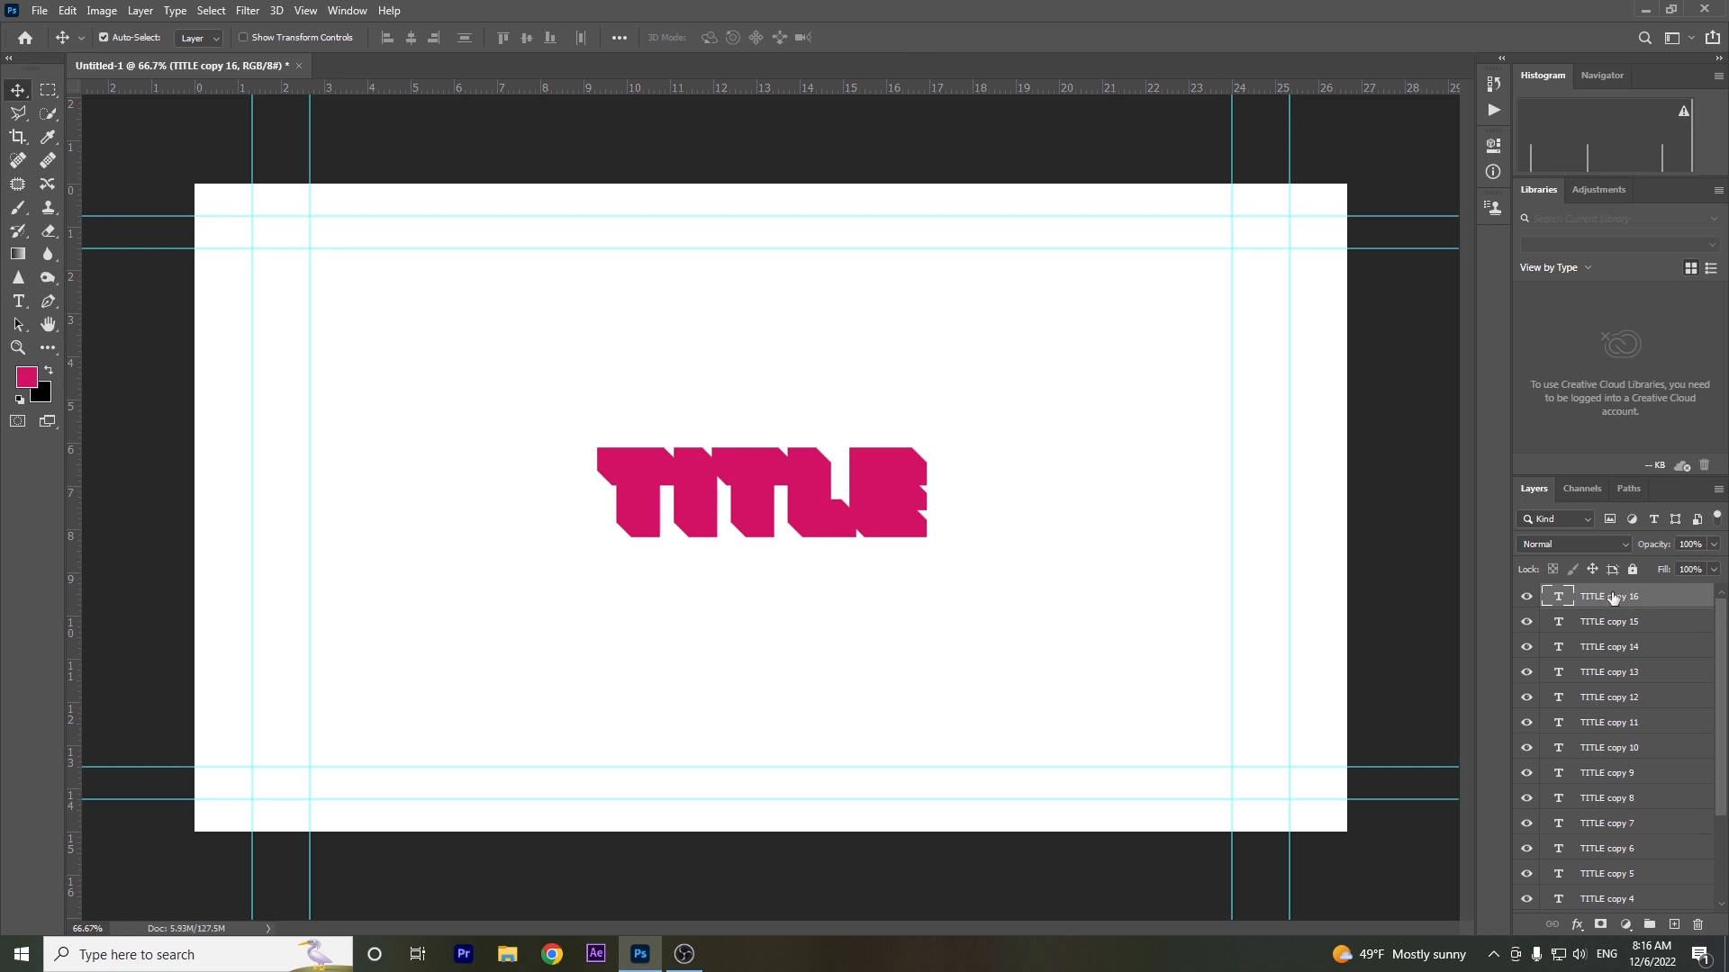
key(Delete)
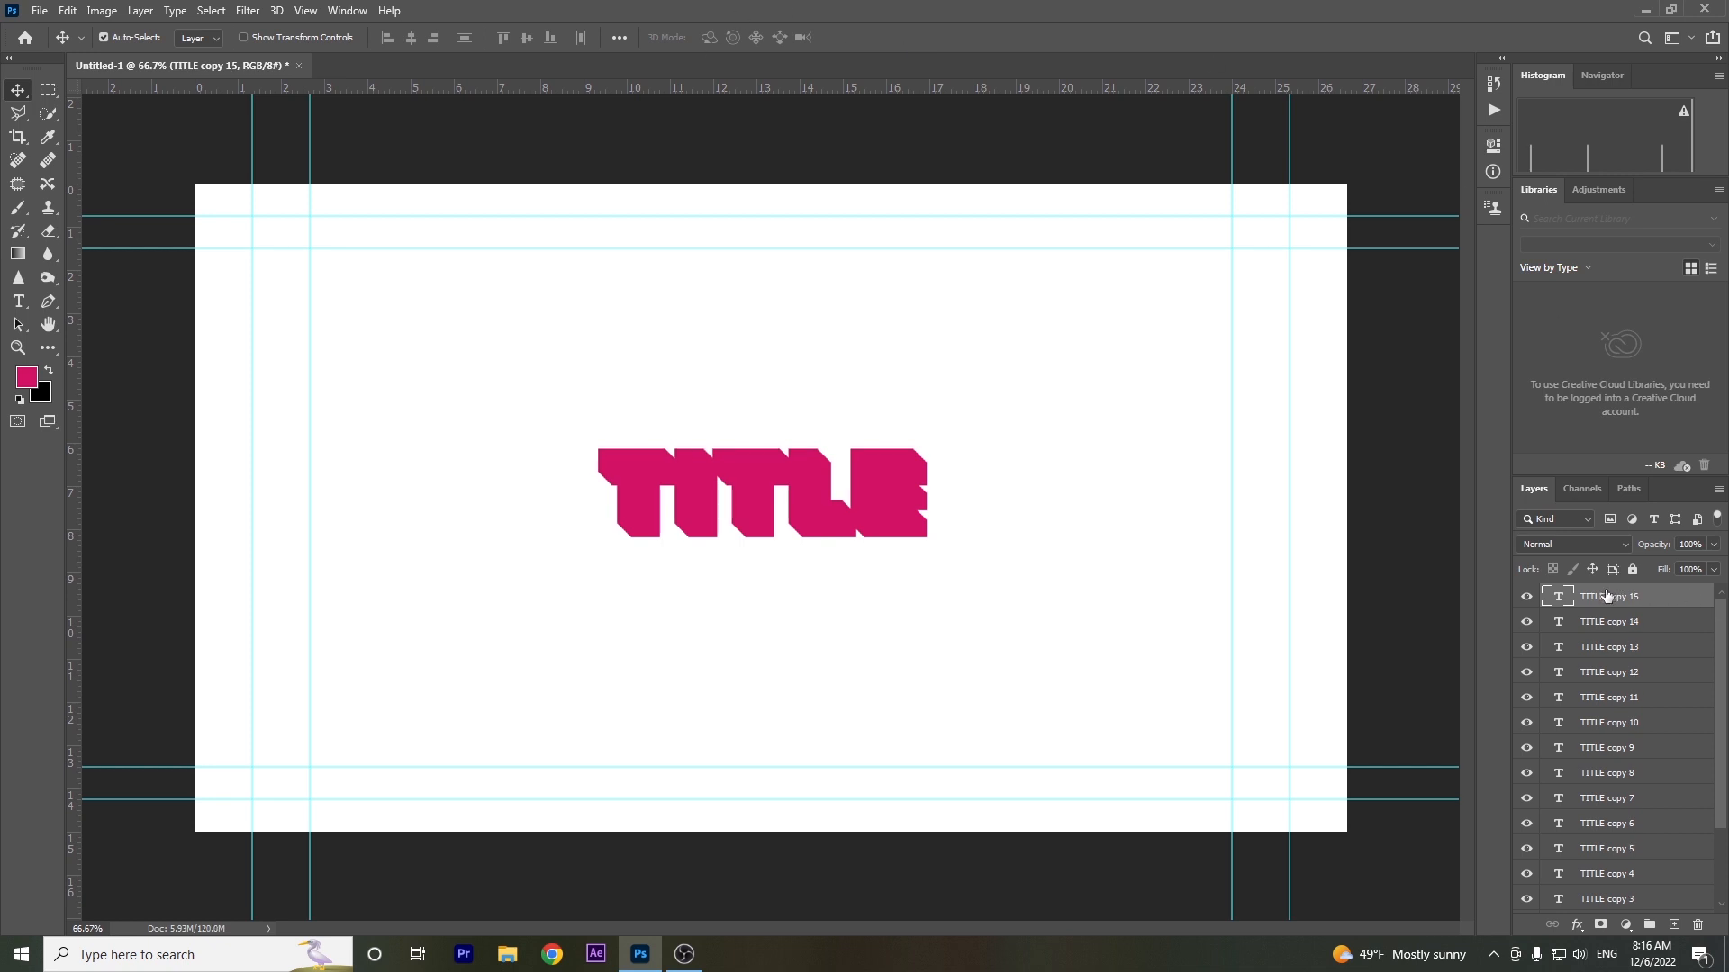
Merge the six topmost text layers, TITLE copy 10 through TITLE copy 15, into one layer.
ctrl+click(1604, 727)
ctrl+click(1600, 700)
ctrl+click(1595, 652)
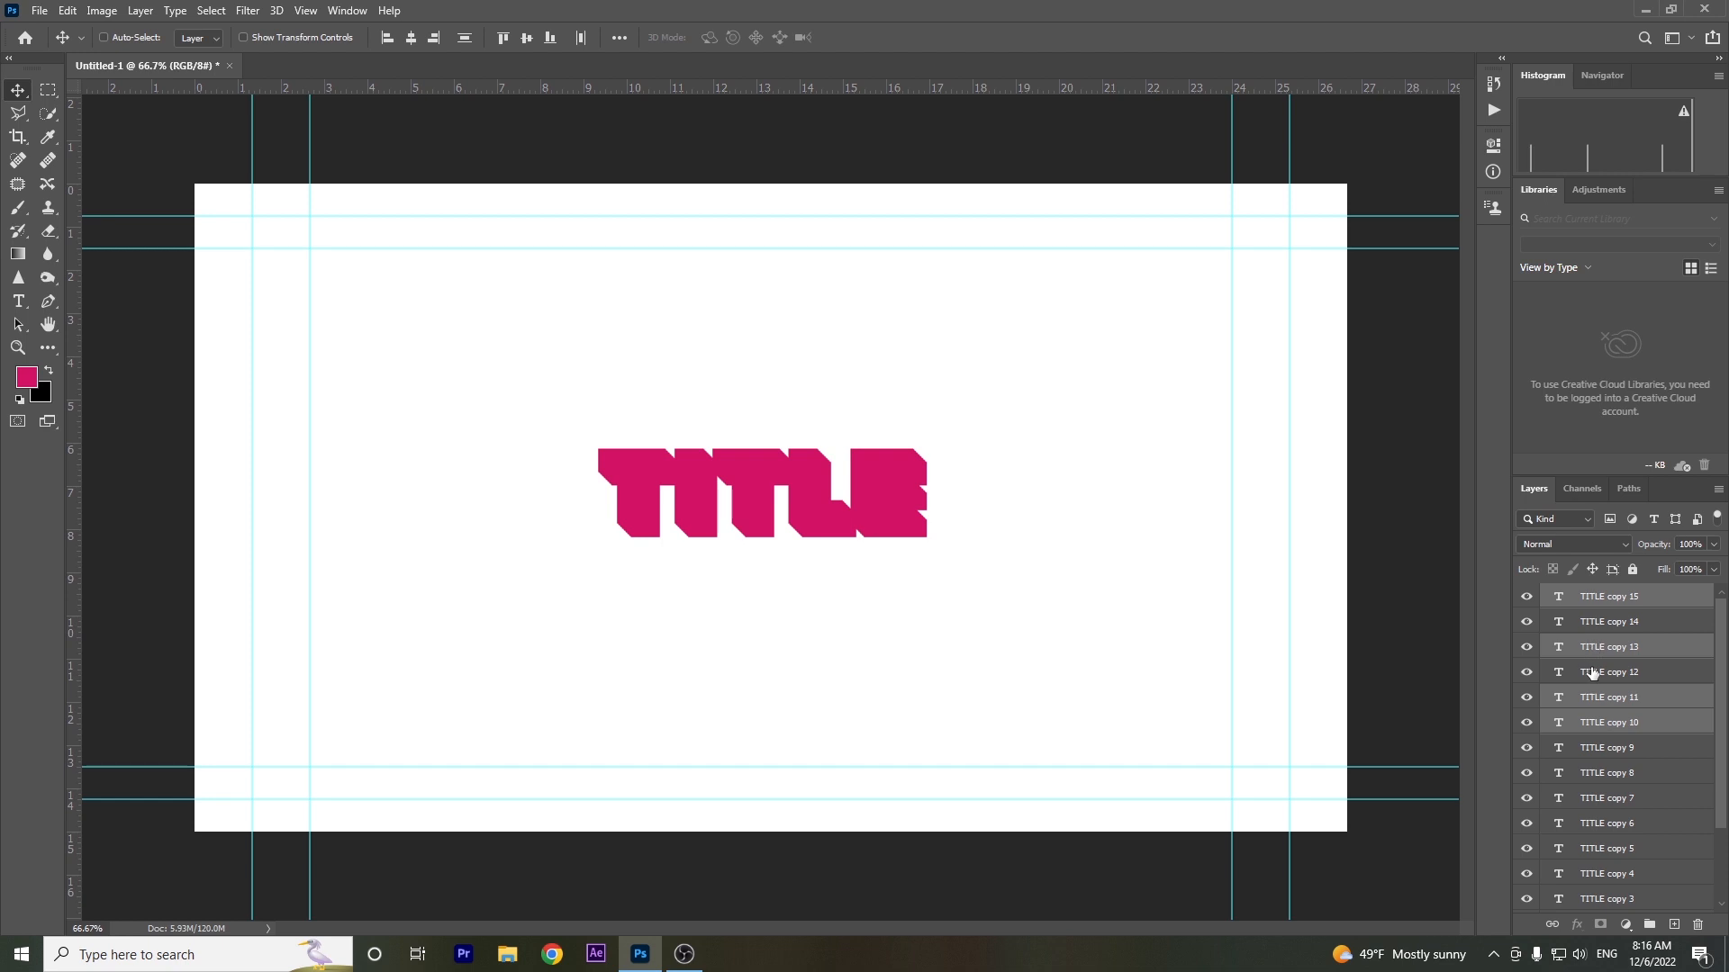
ctrl+click(1592, 674)
ctrl+click(1591, 621)
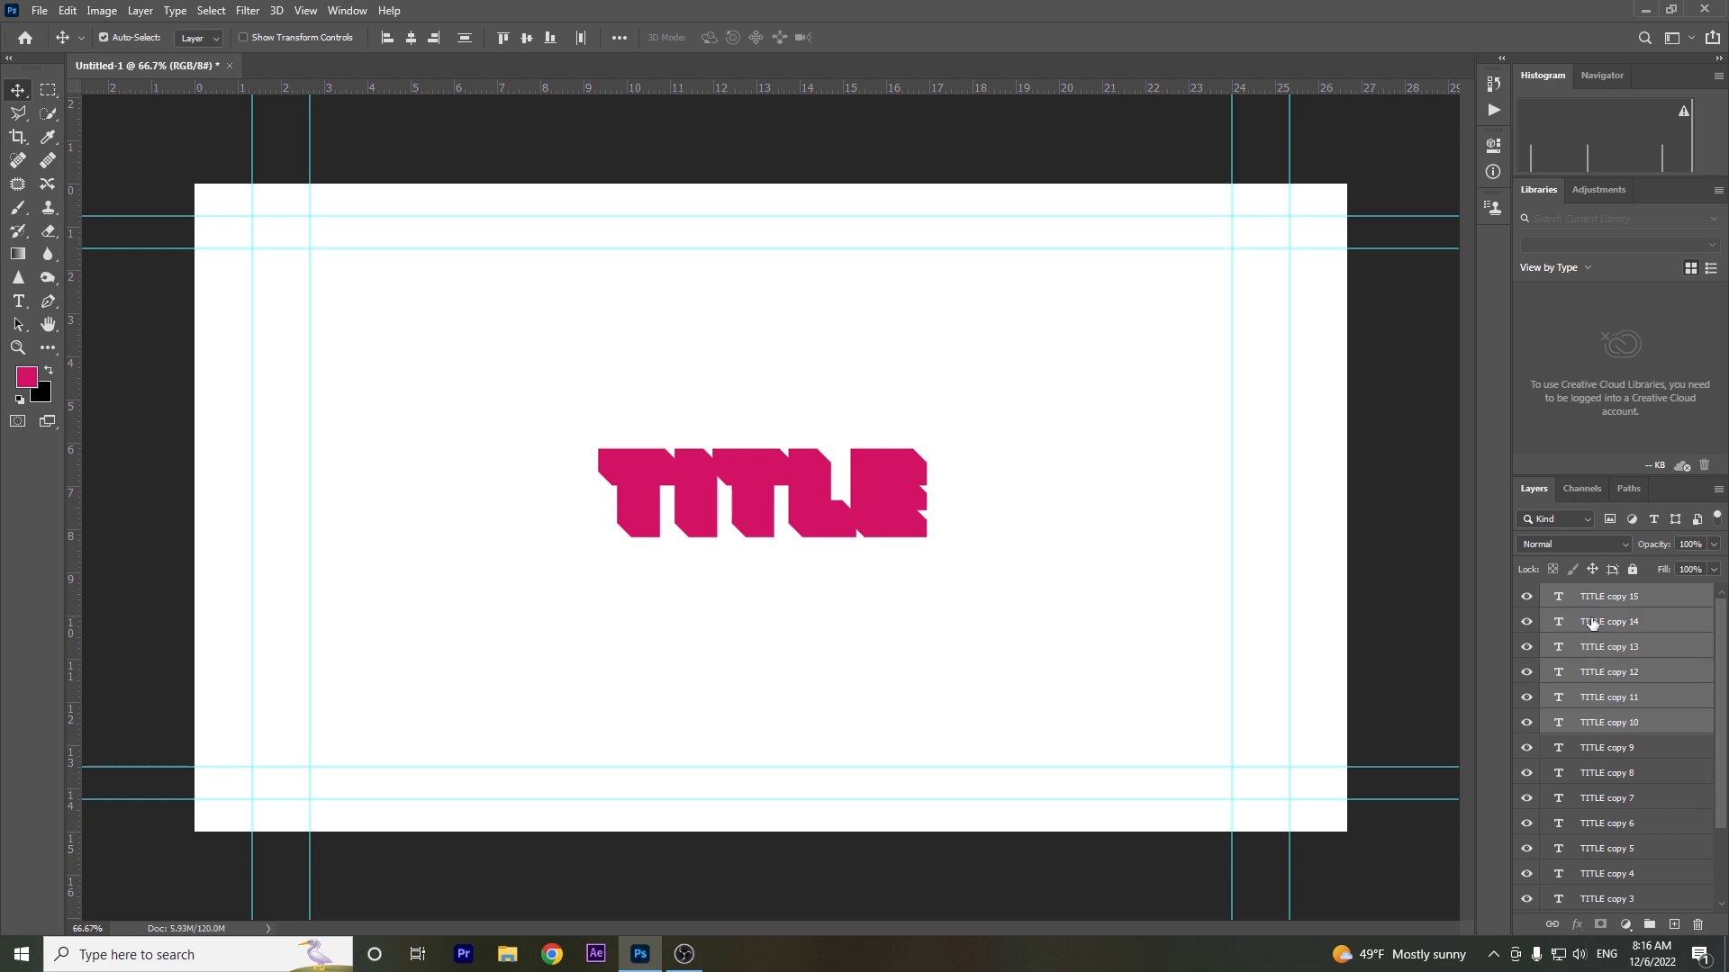
key(ctrl+e)
right_click(1630, 597)
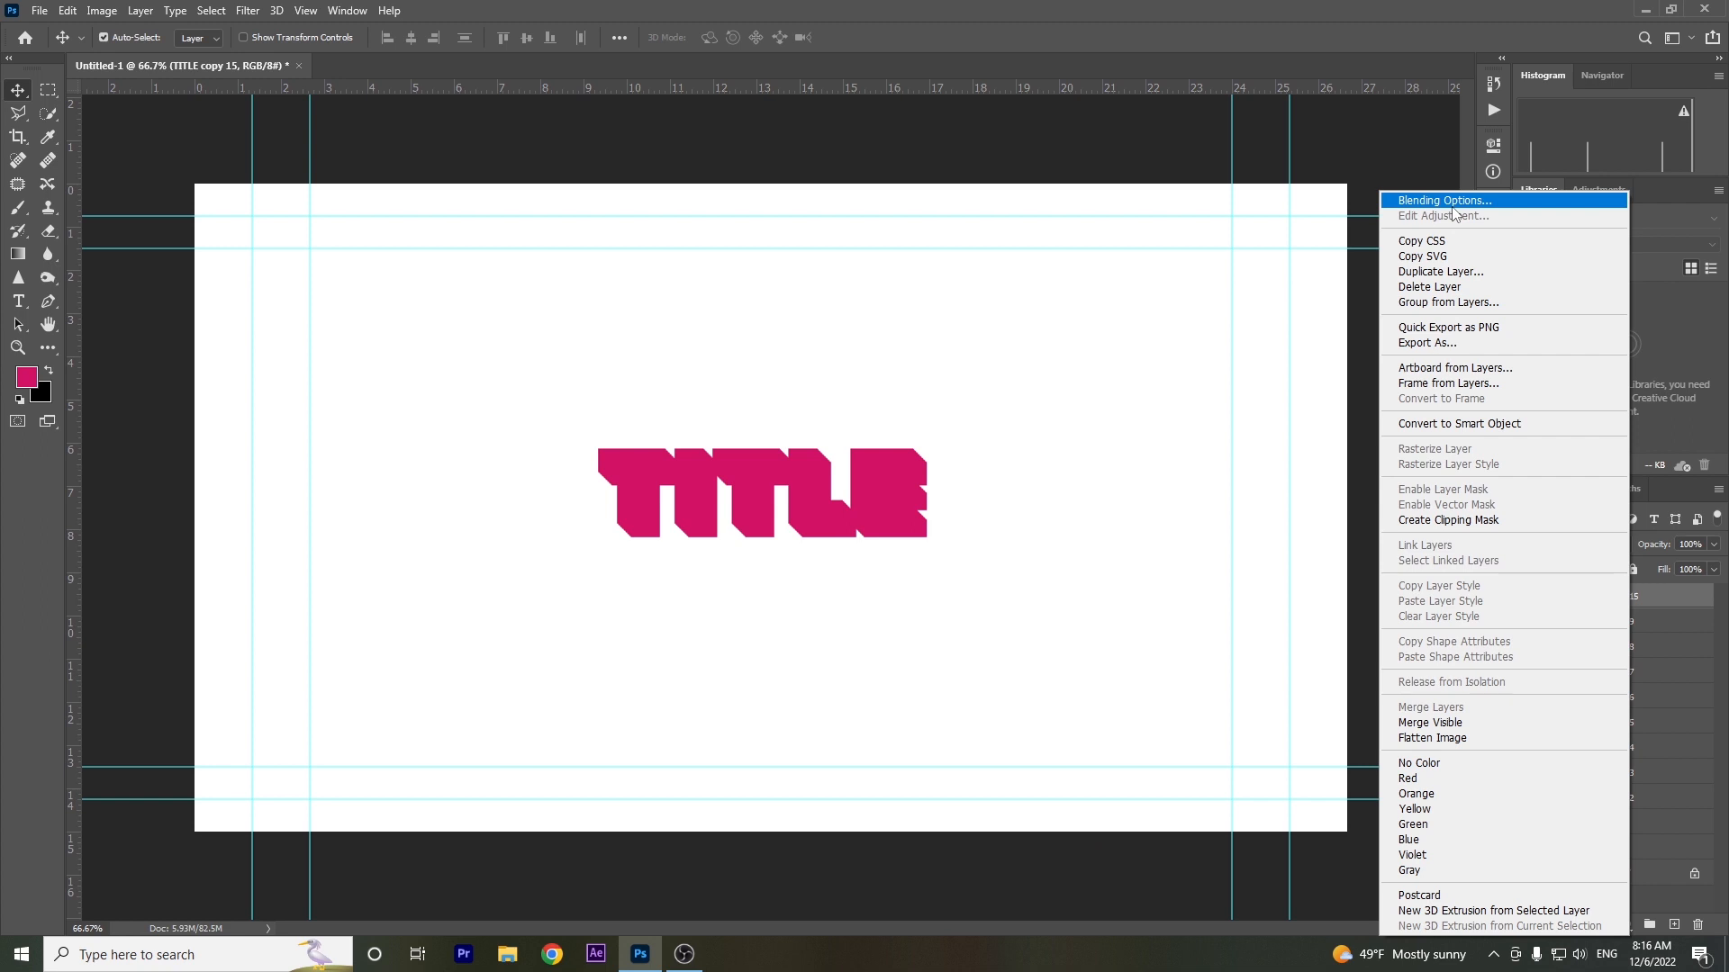
click(1712, 775)
Merge the five text layers from TITLE copy 9 down to TITLE copy 5 into one layer.
click(1605, 621)
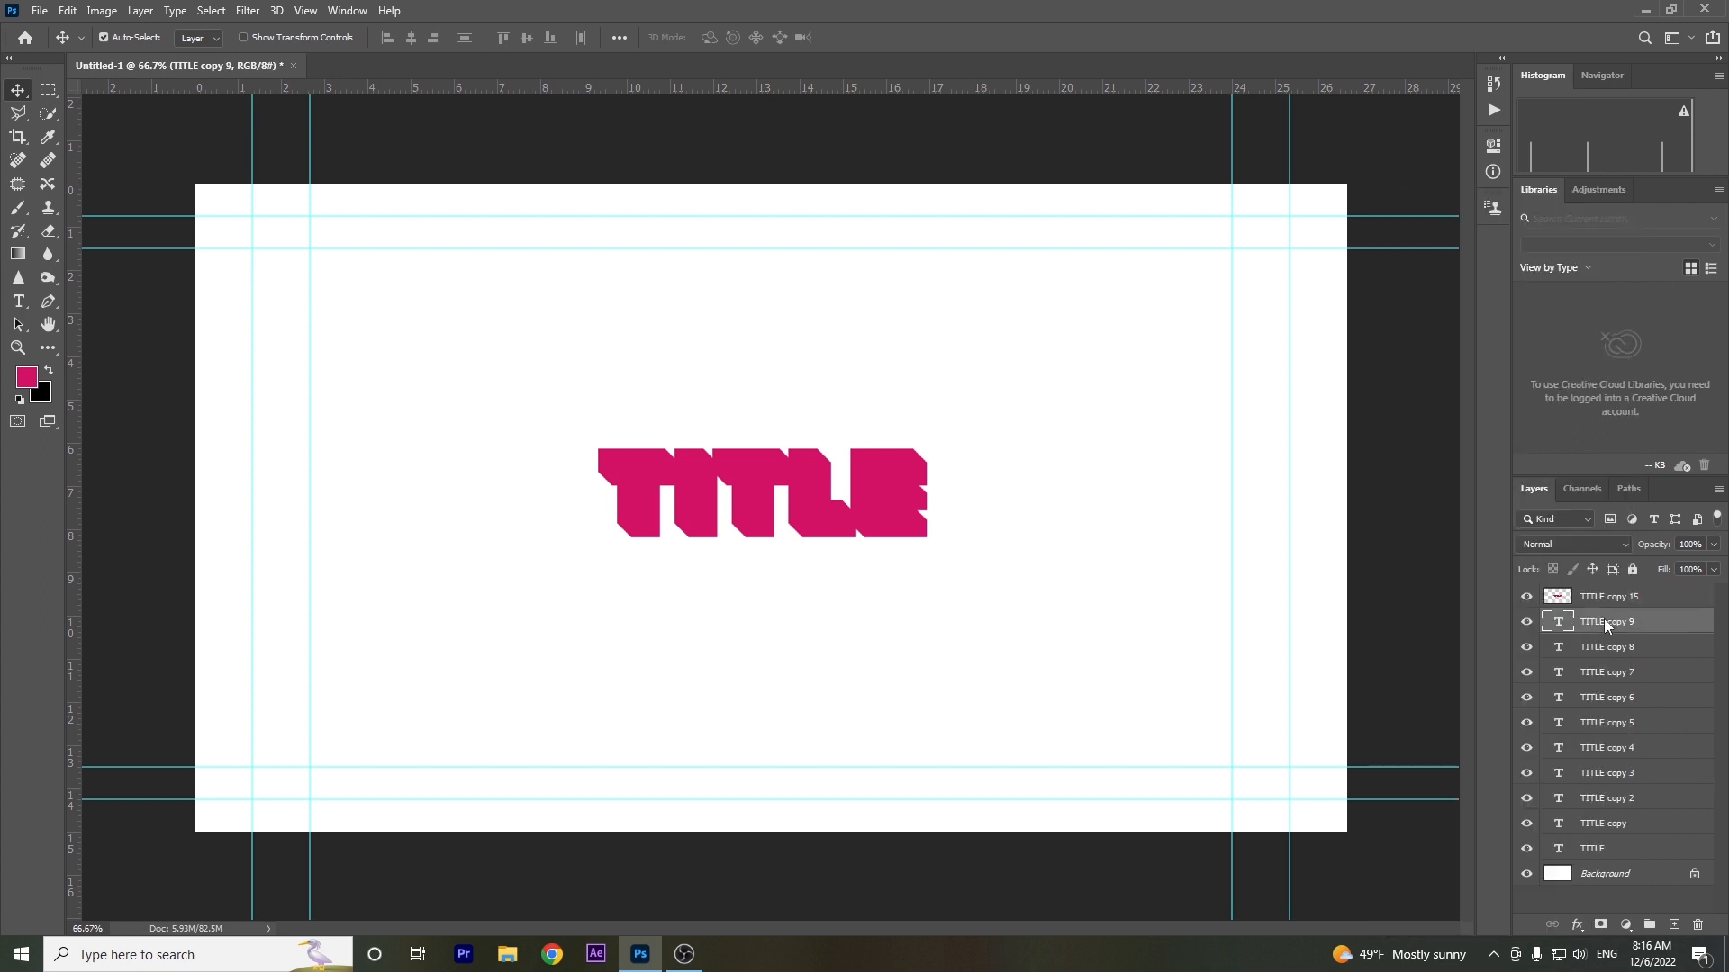
shift+click(1594, 726)
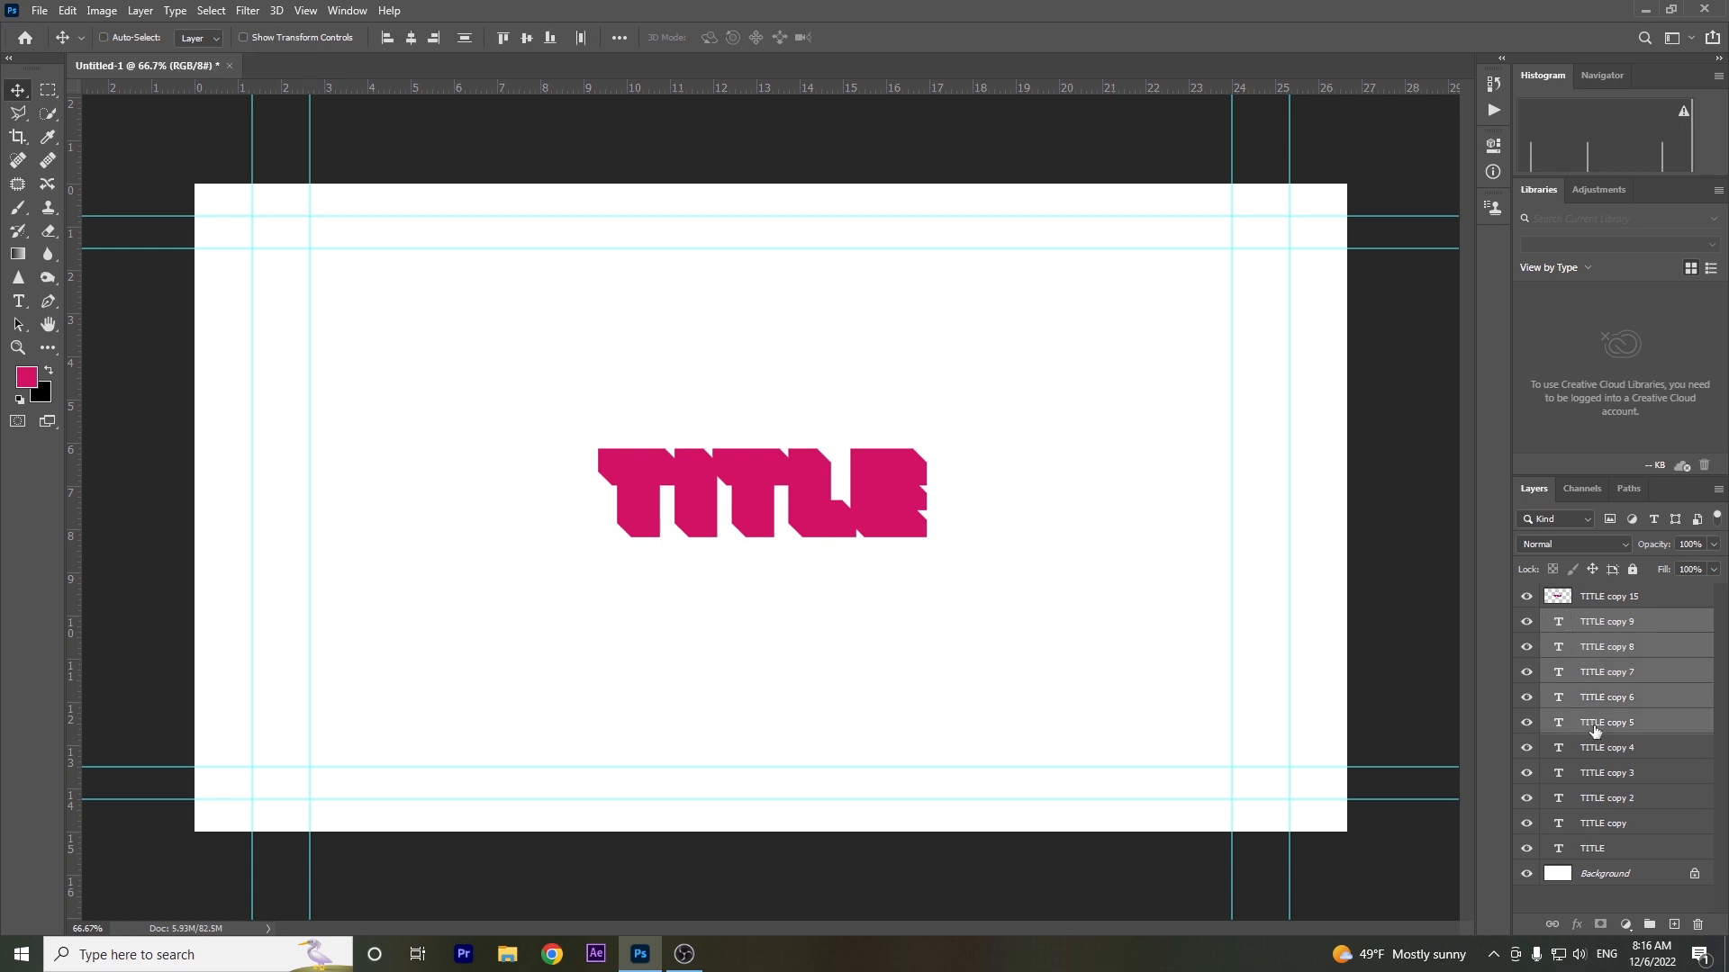
key(ctrl+e)
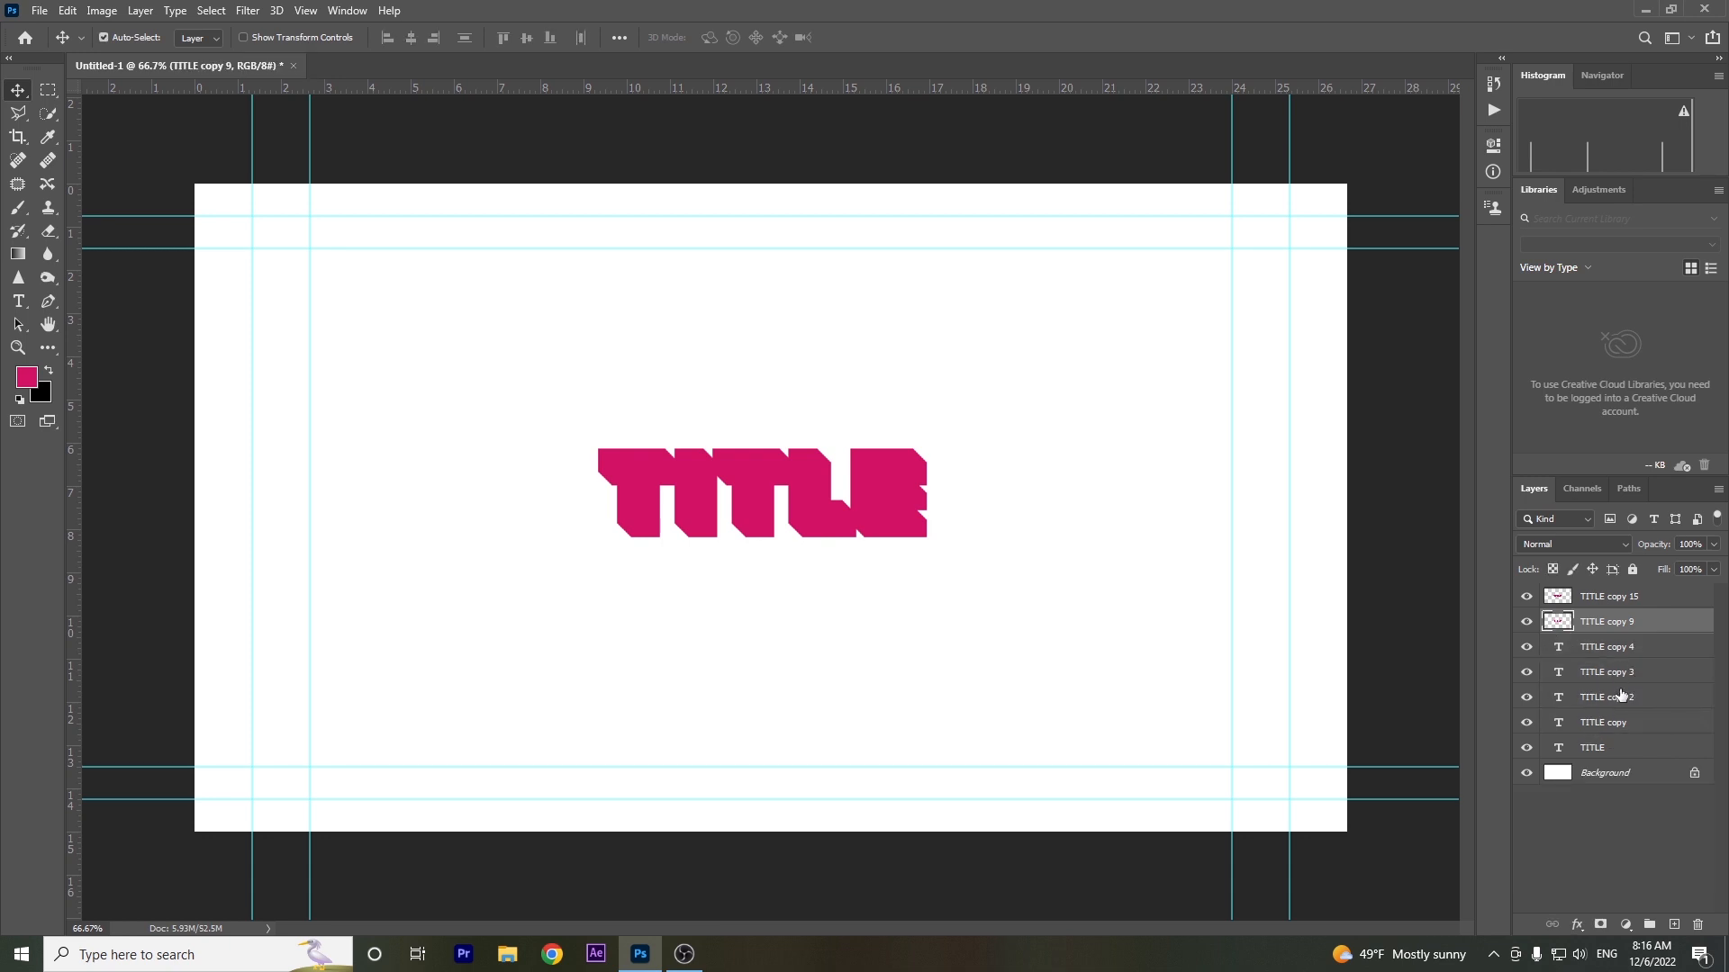
Merge the remaining text layers, TITLE copy 4 down to the original TITLE, into one layer.
click(1609, 656)
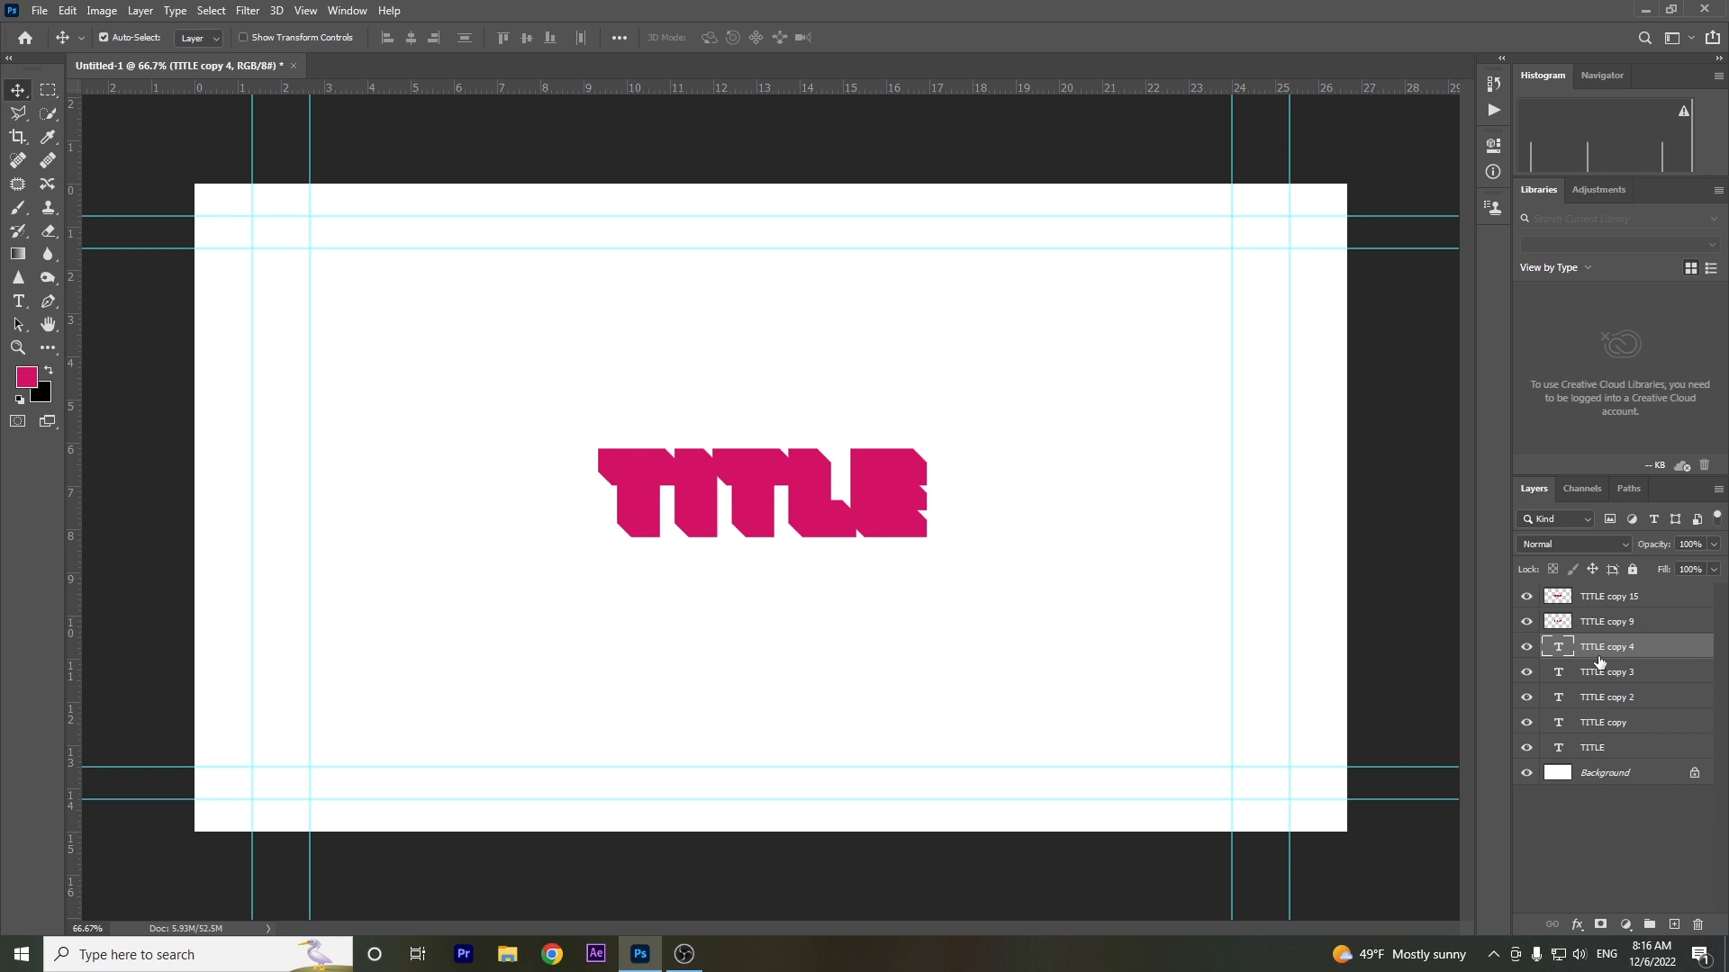
shift+click(1601, 749)
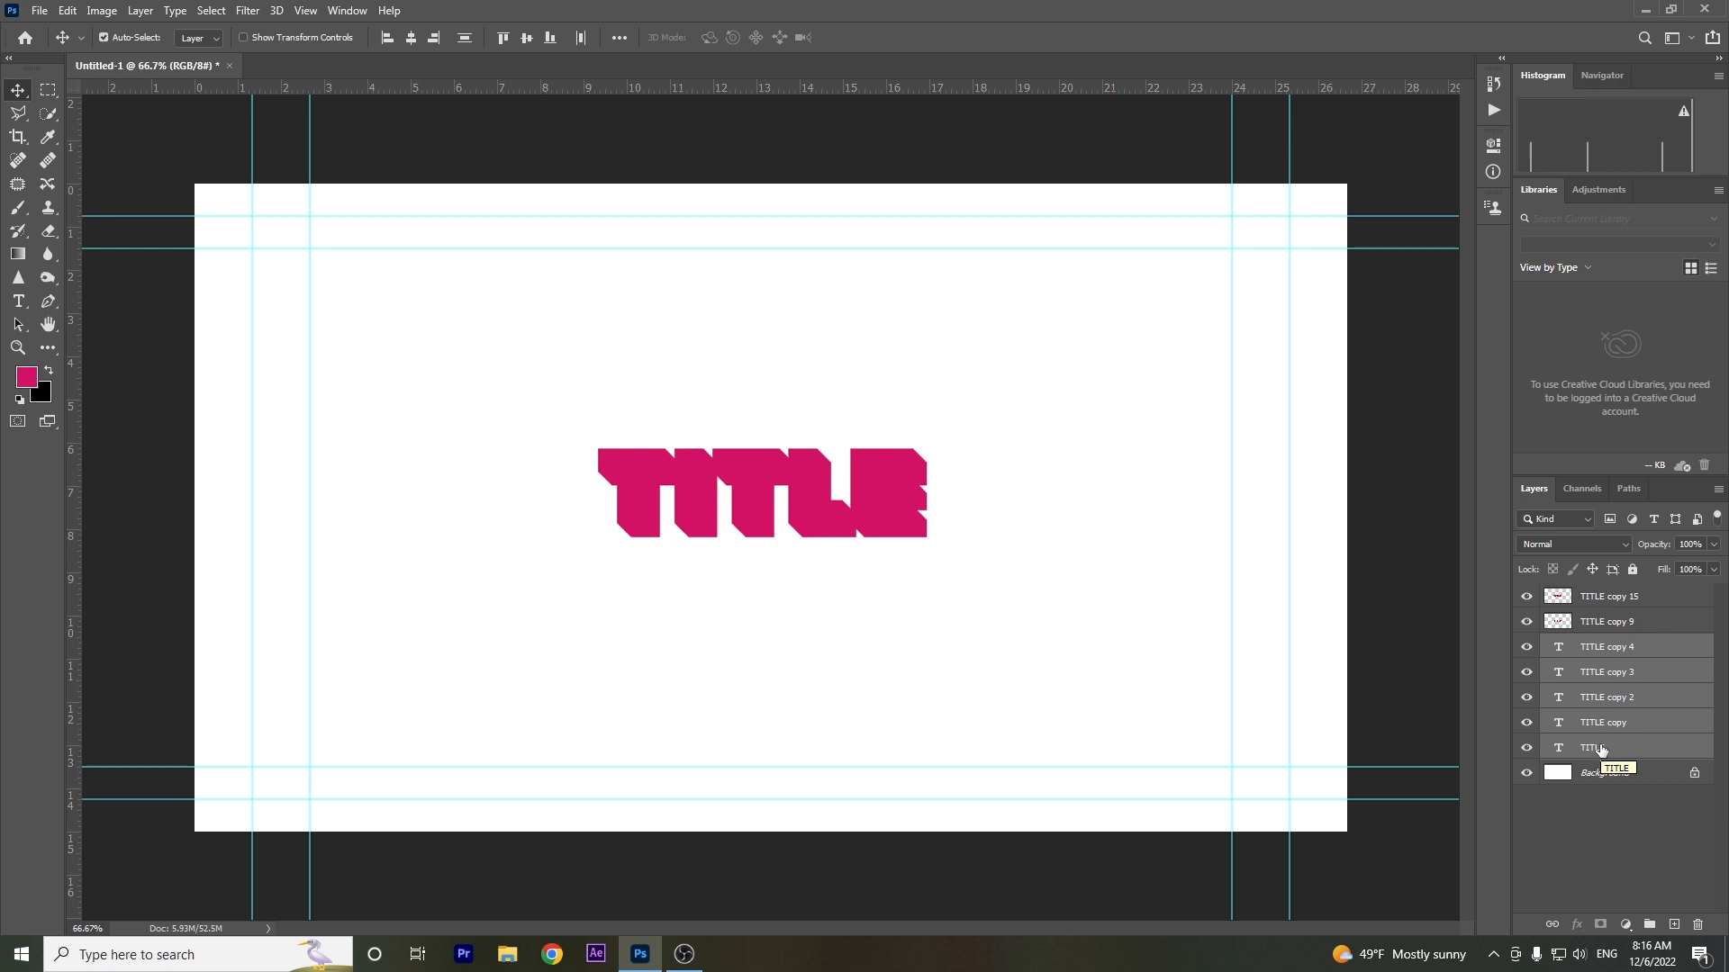
key(ctrl+e)
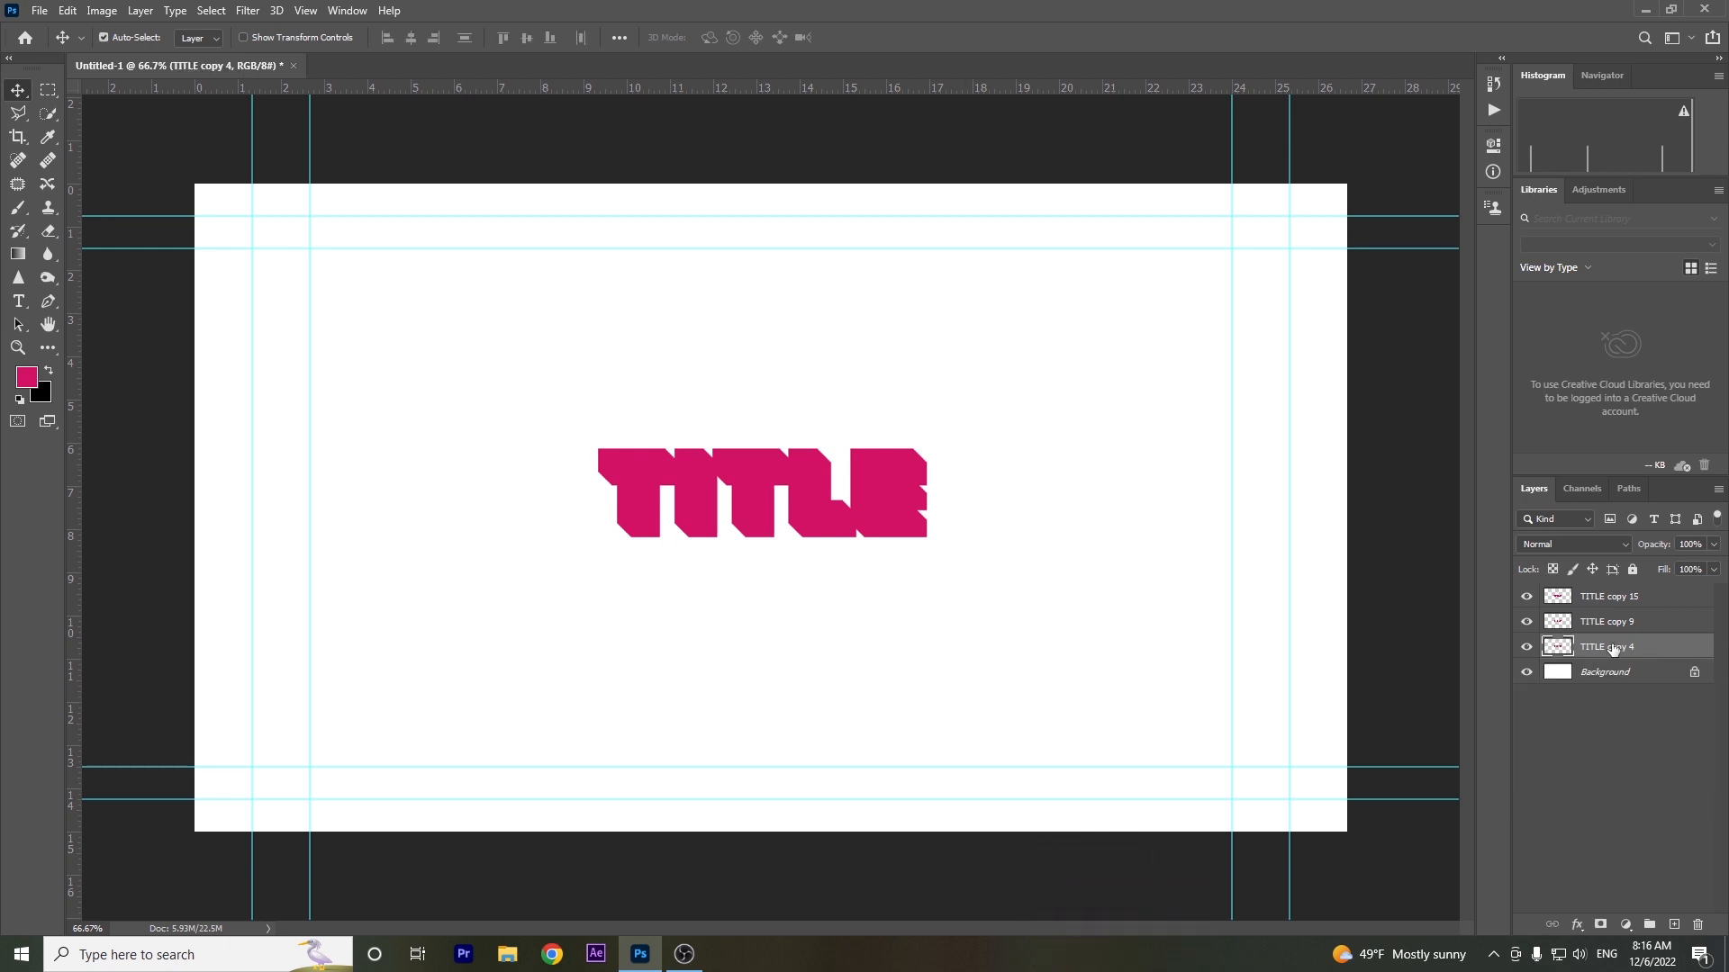
right_click(1568, 650)
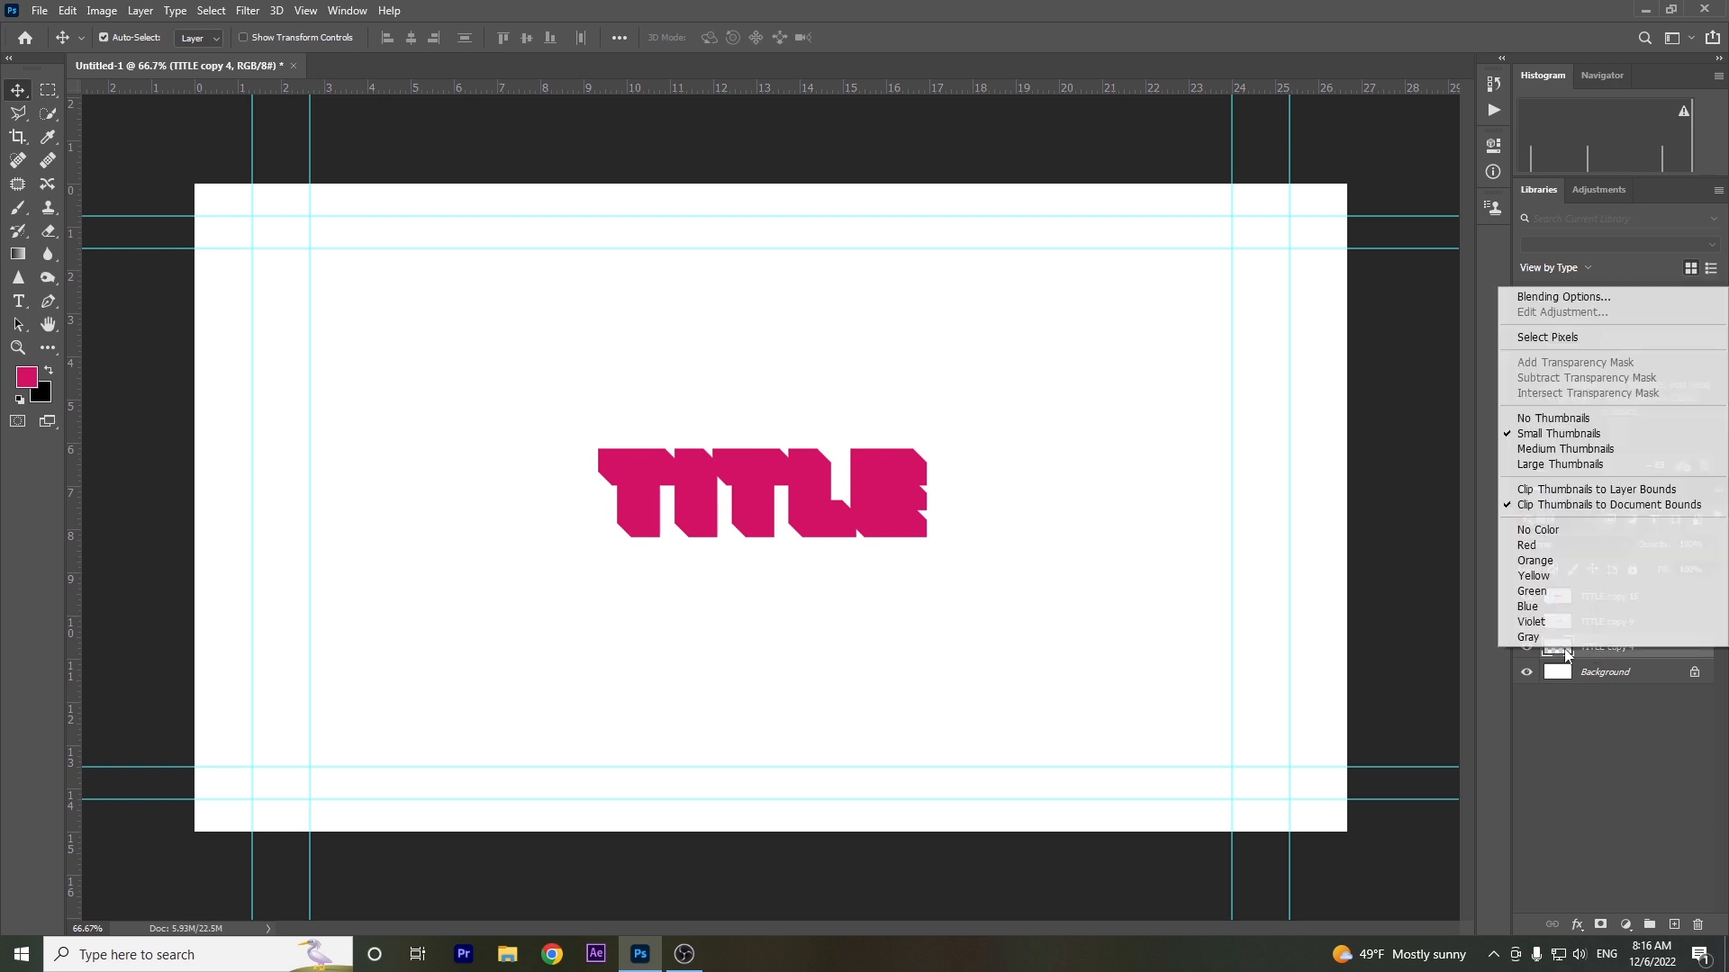
click(1585, 296)
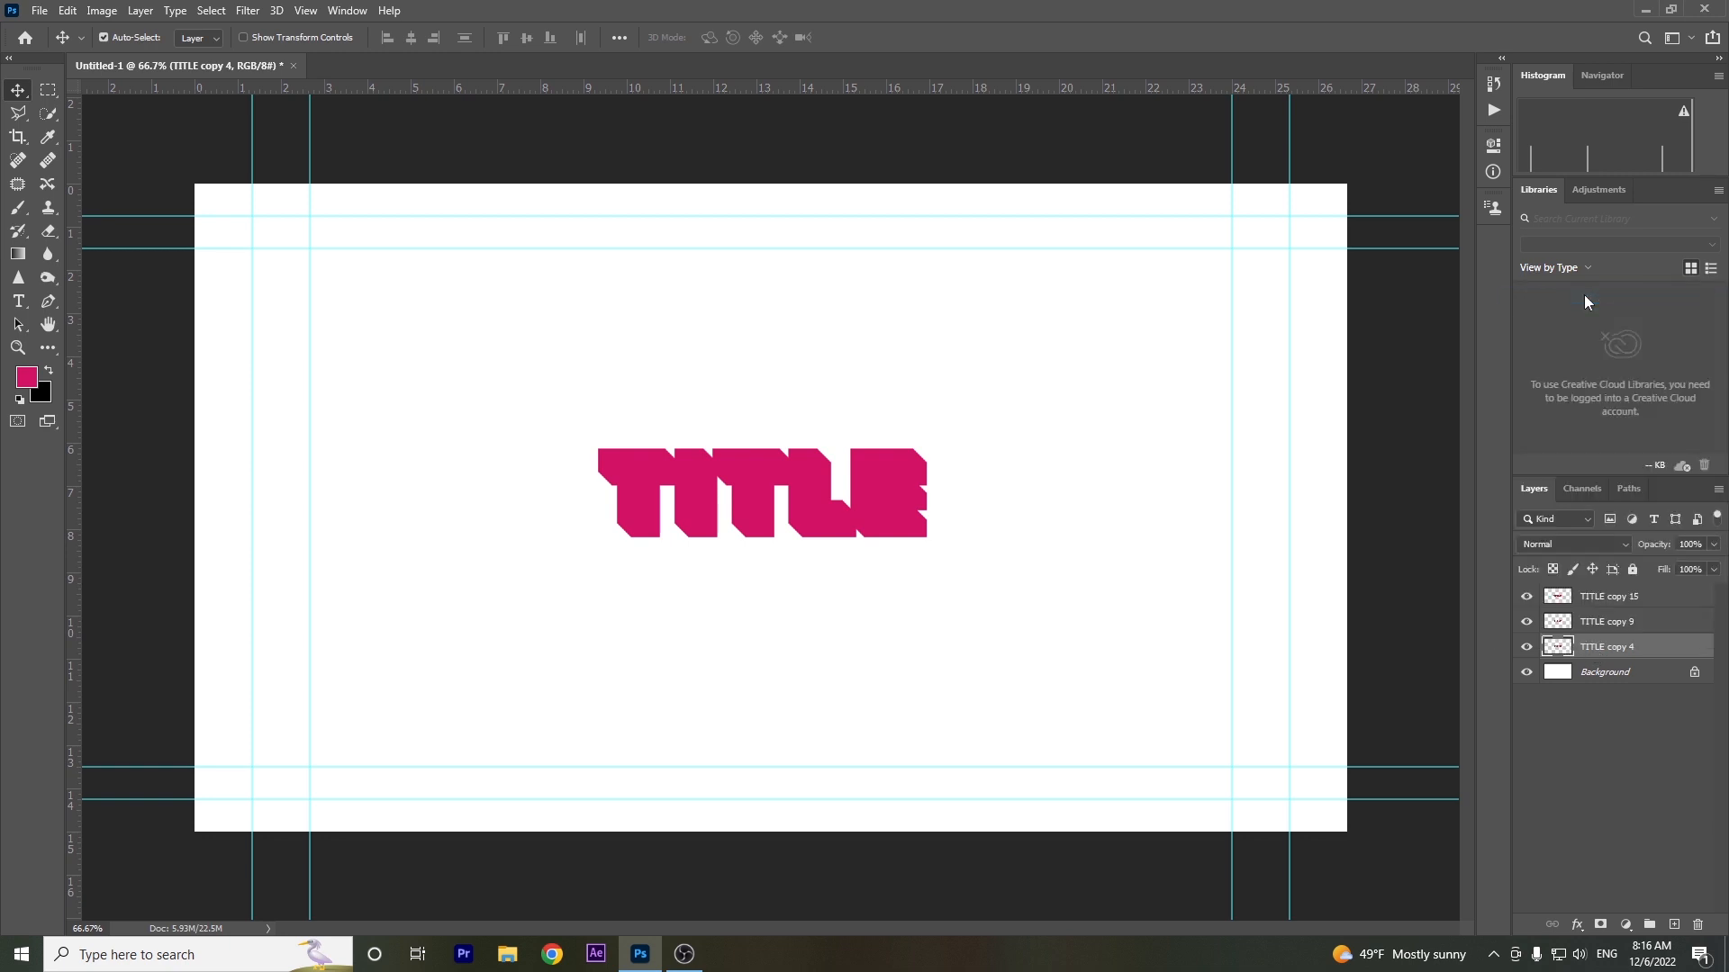
click(1596, 223)
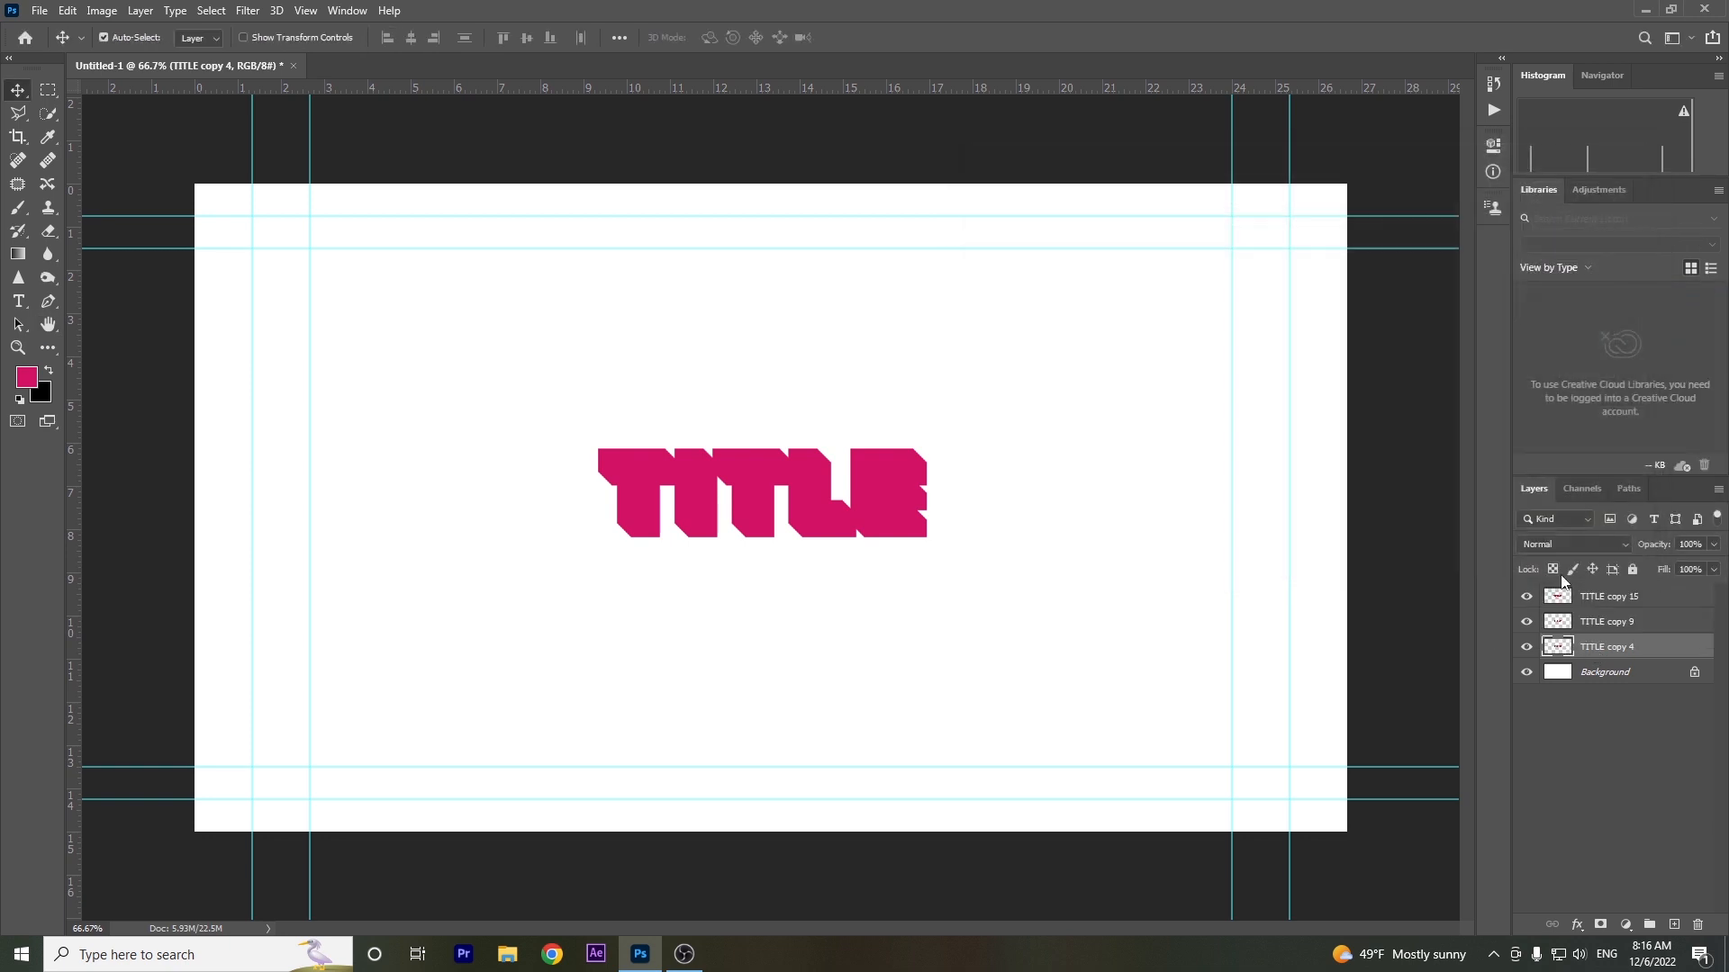
Apply a Color Overlay in white (ffffff) to the middle merged layer, TITLE copy 9.
click(1609, 625)
right_click(1610, 626)
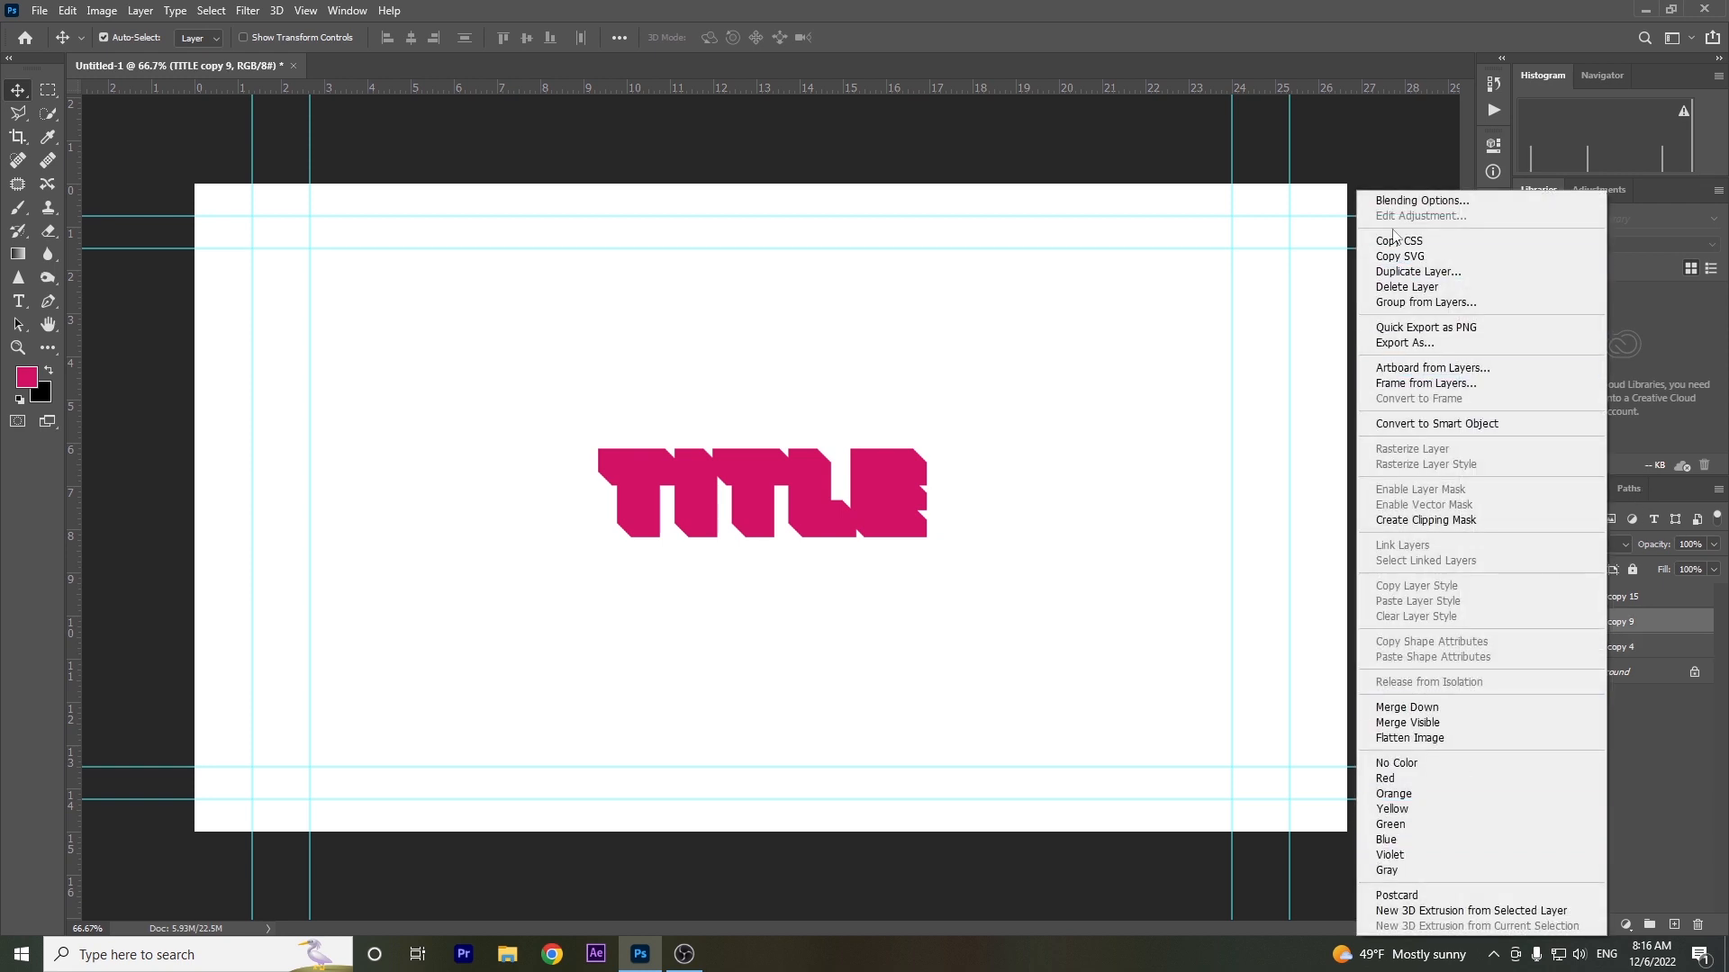
click(1390, 198)
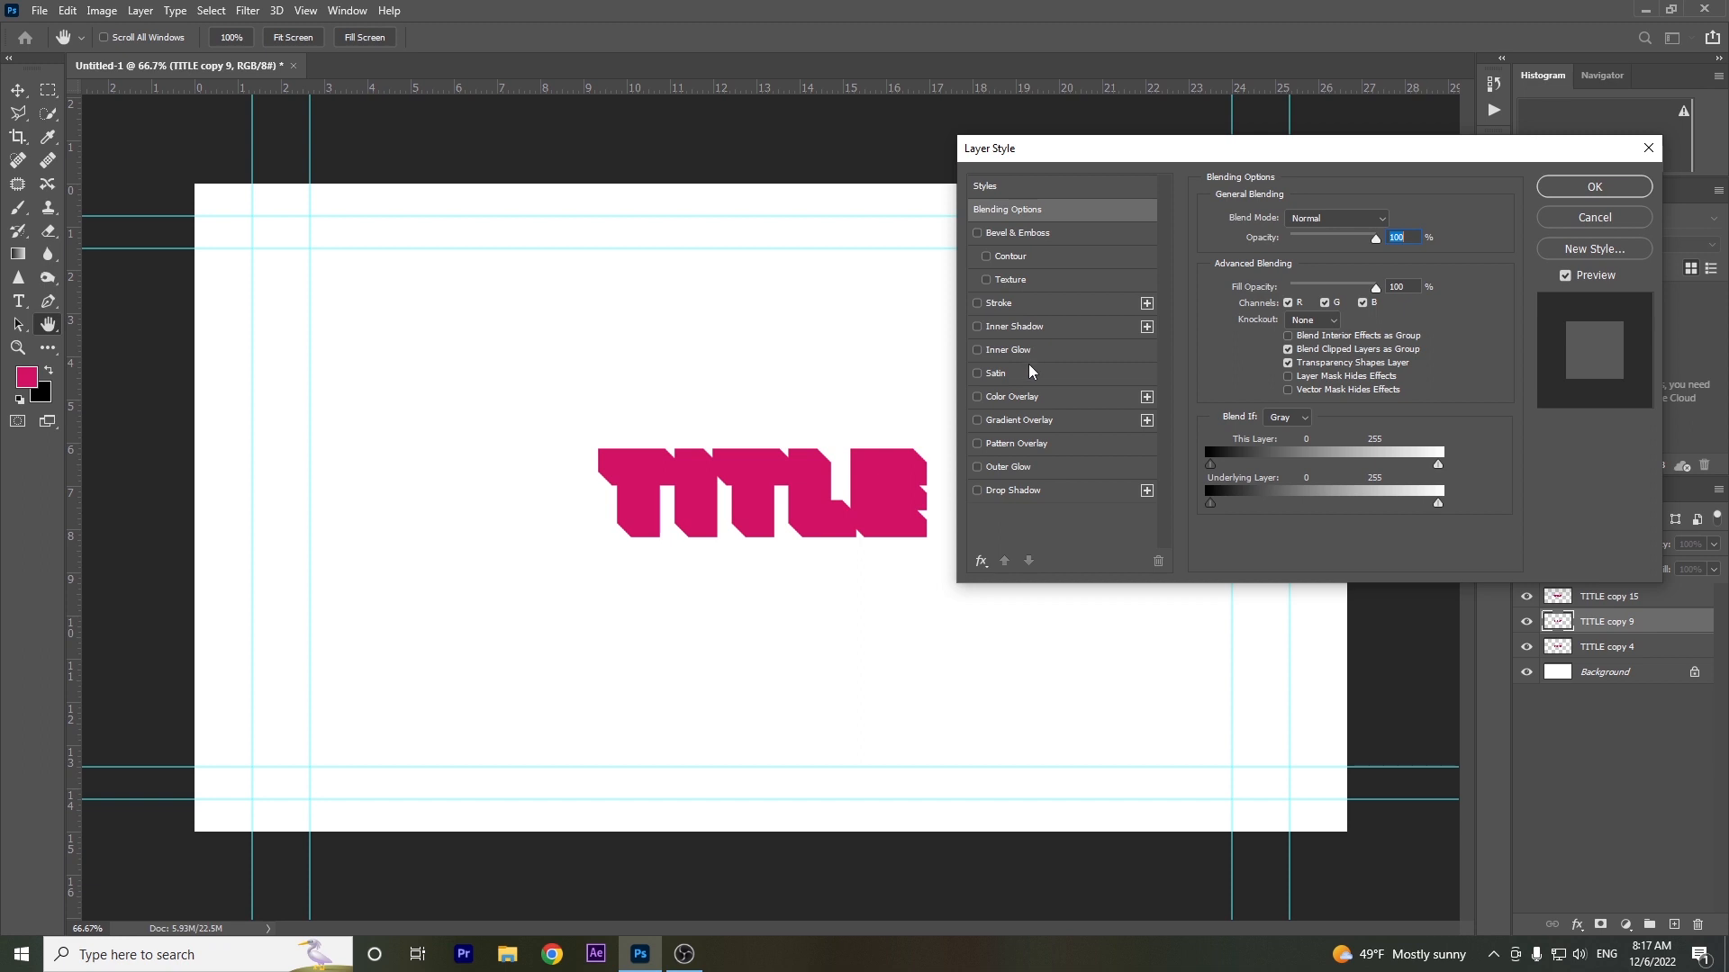
click(1033, 398)
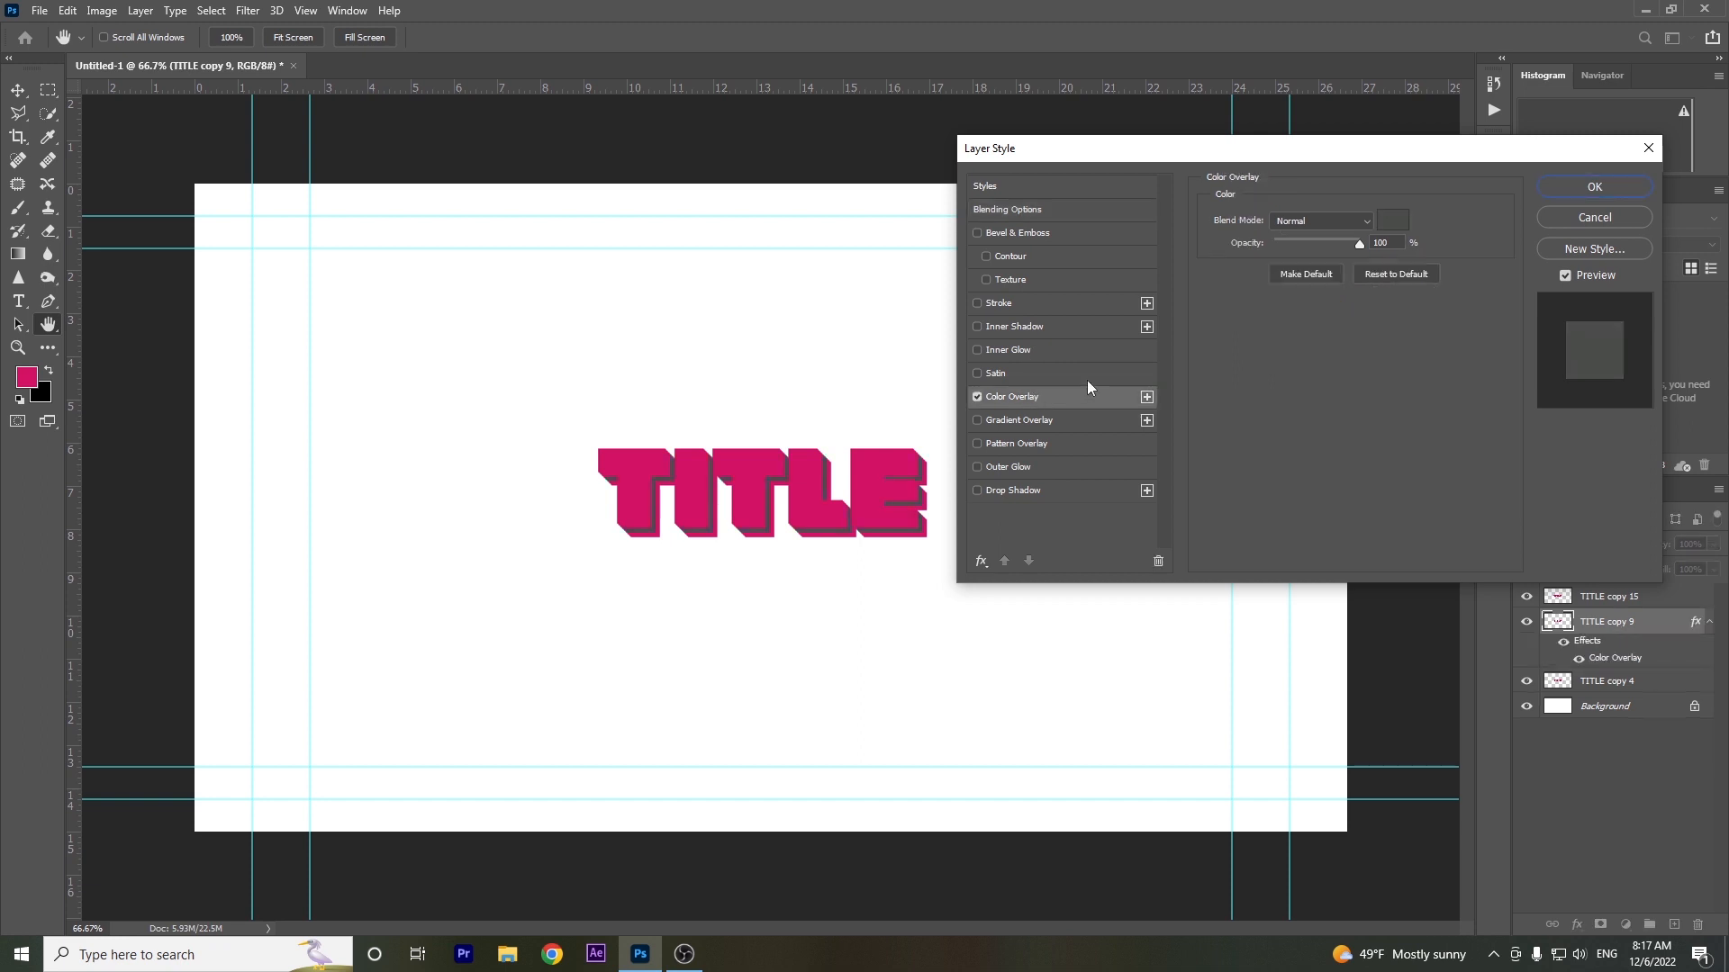
click(1407, 221)
text(ffffff)
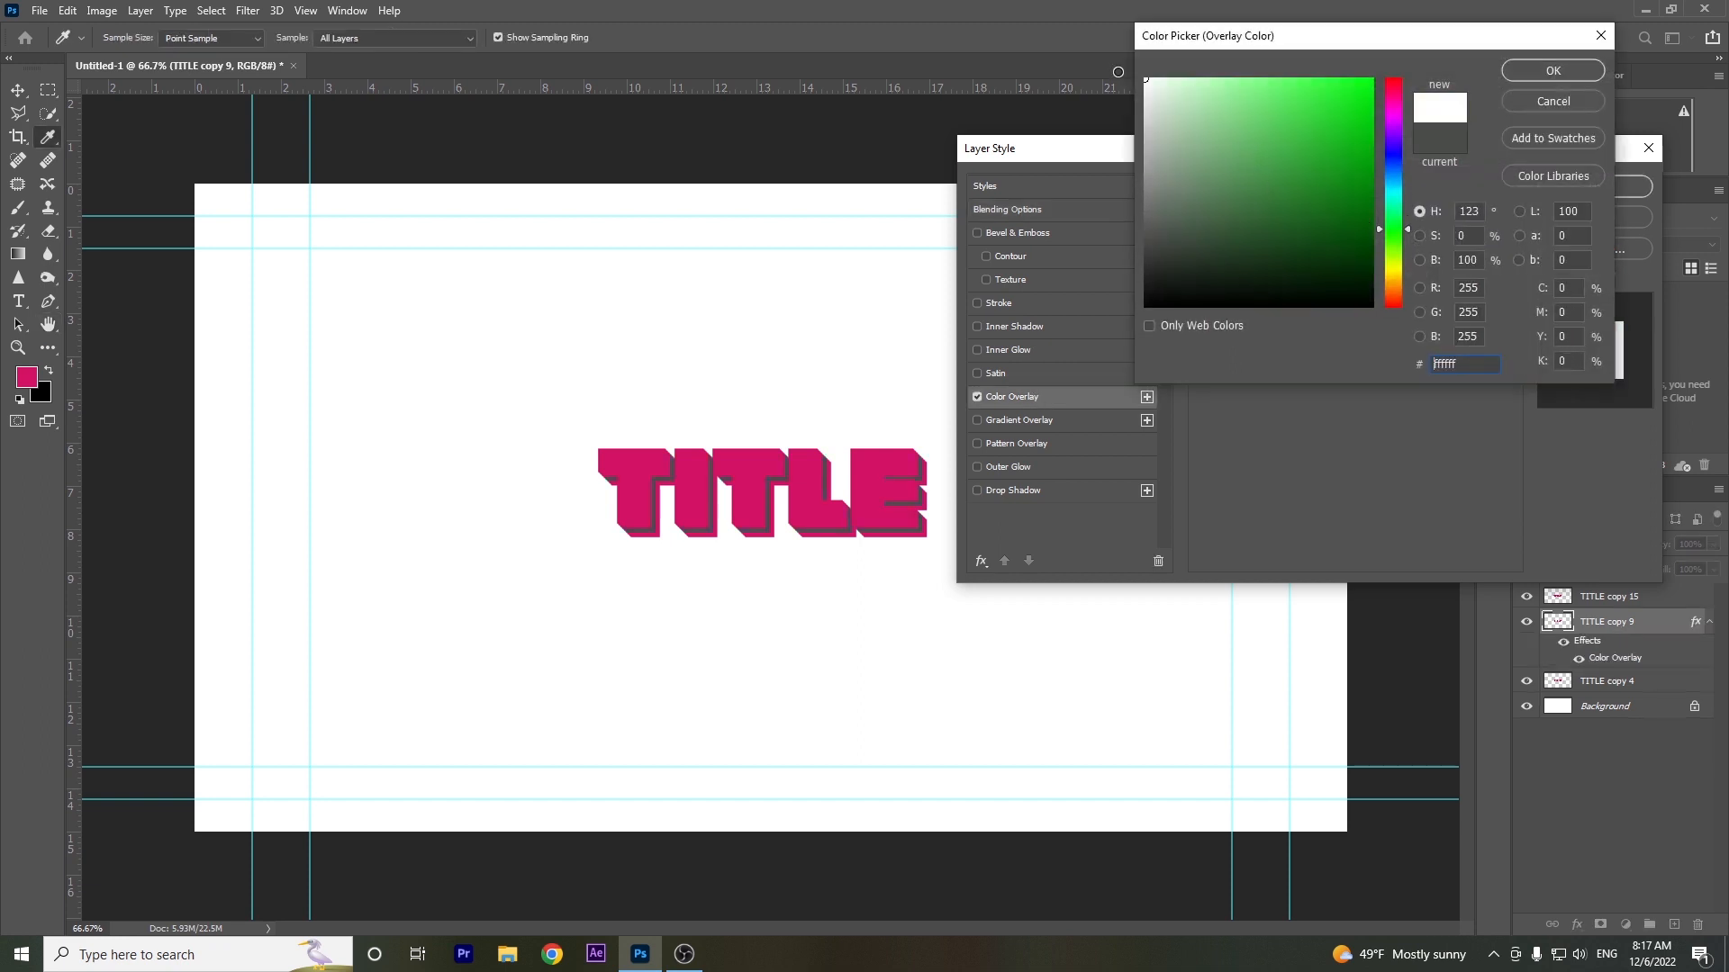
click(1545, 75)
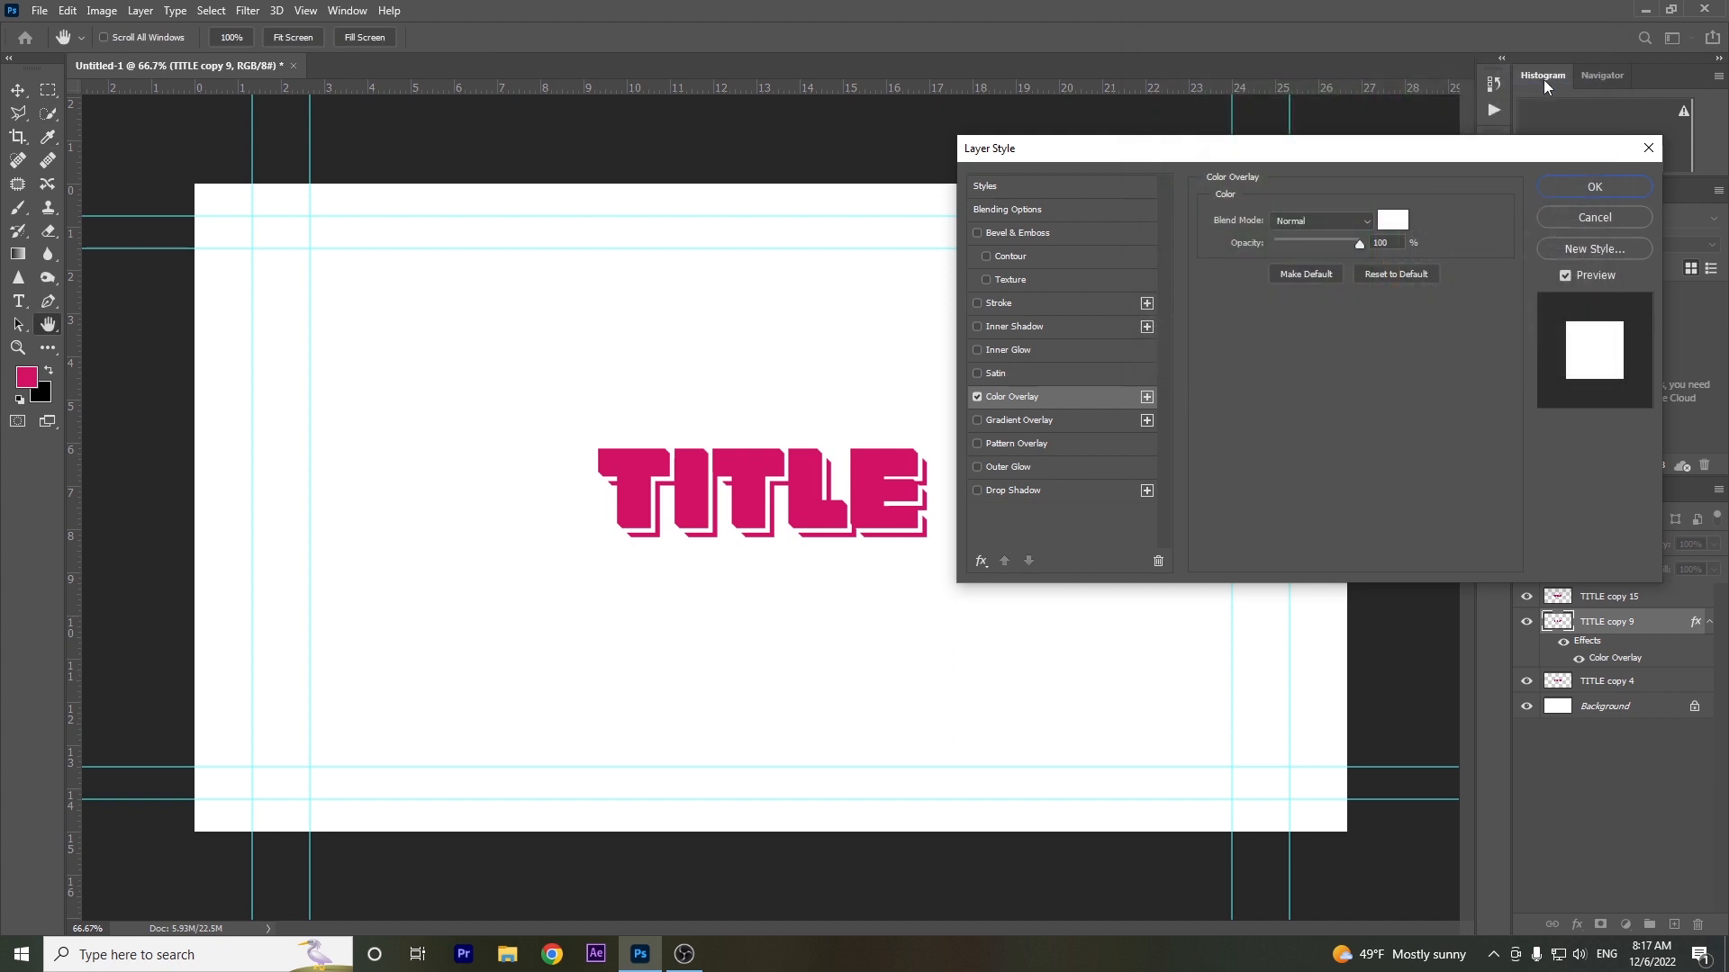
click(1594, 189)
Rename the white middle layer, TITLE copy 9, as center.
right_click(1590, 633)
click(1608, 621)
double_click(1608, 620)
text(center)
key(Return)
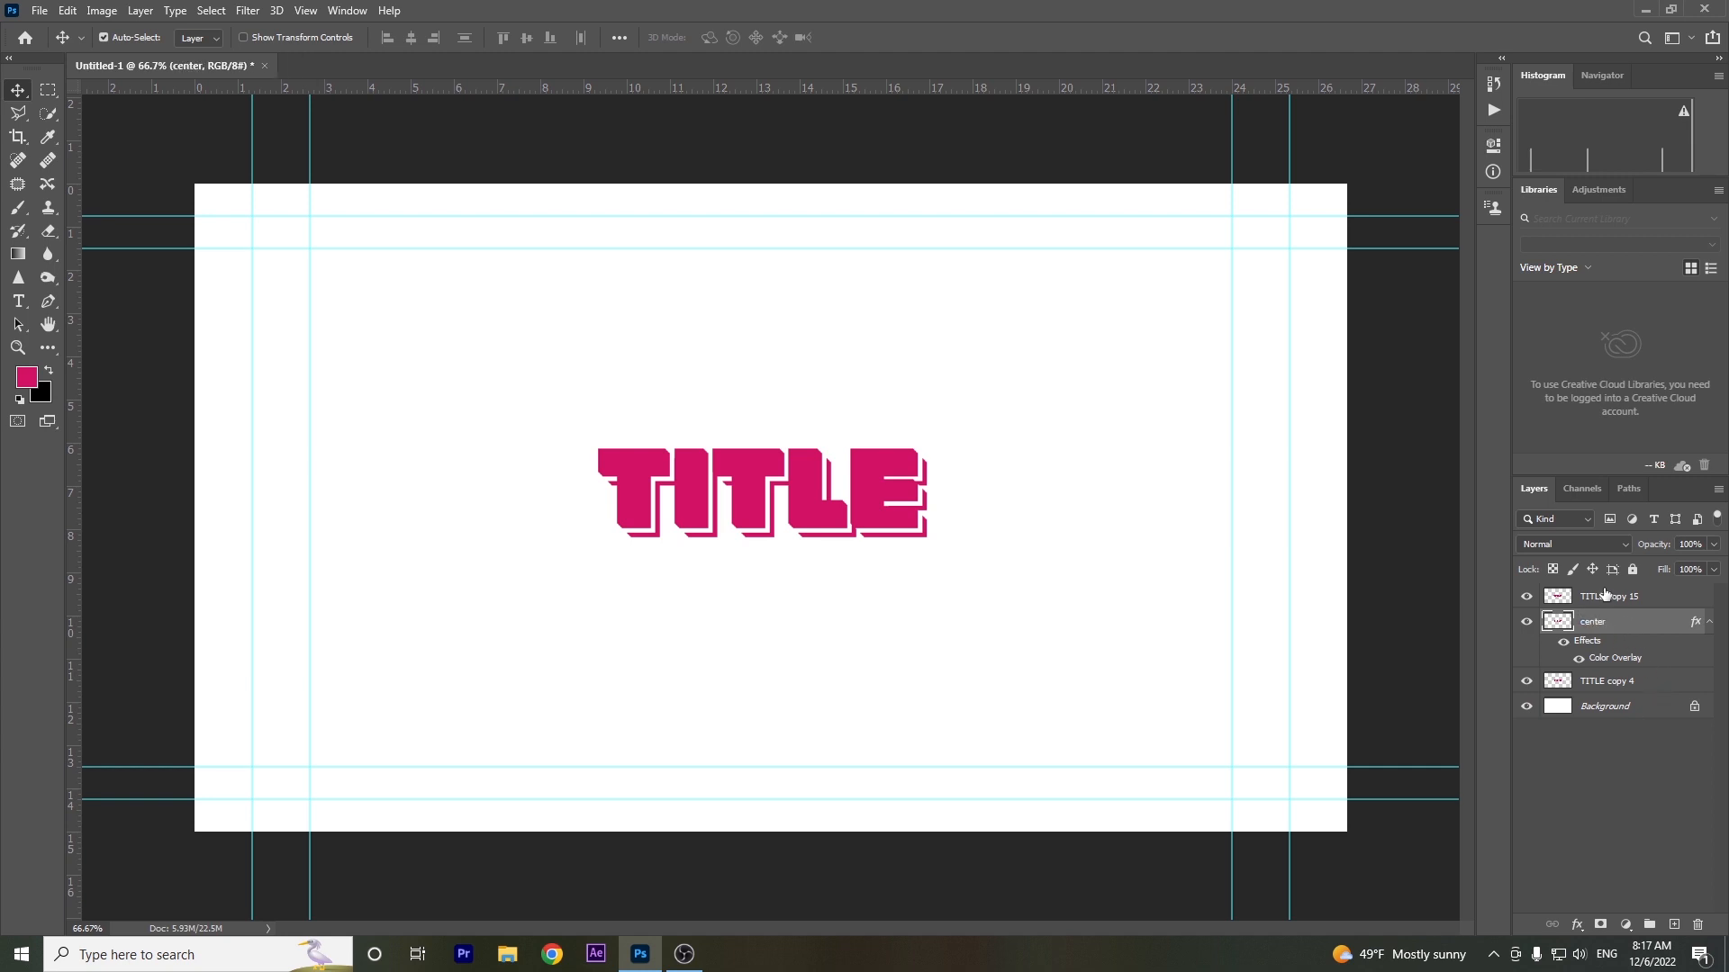
Check the top merged layer by toggling its visibility, and rename it as frist.
click(1526, 598)
click(1526, 598)
click(1608, 596)
right_click(1608, 596)
key(Escape)
double_click(1608, 595)
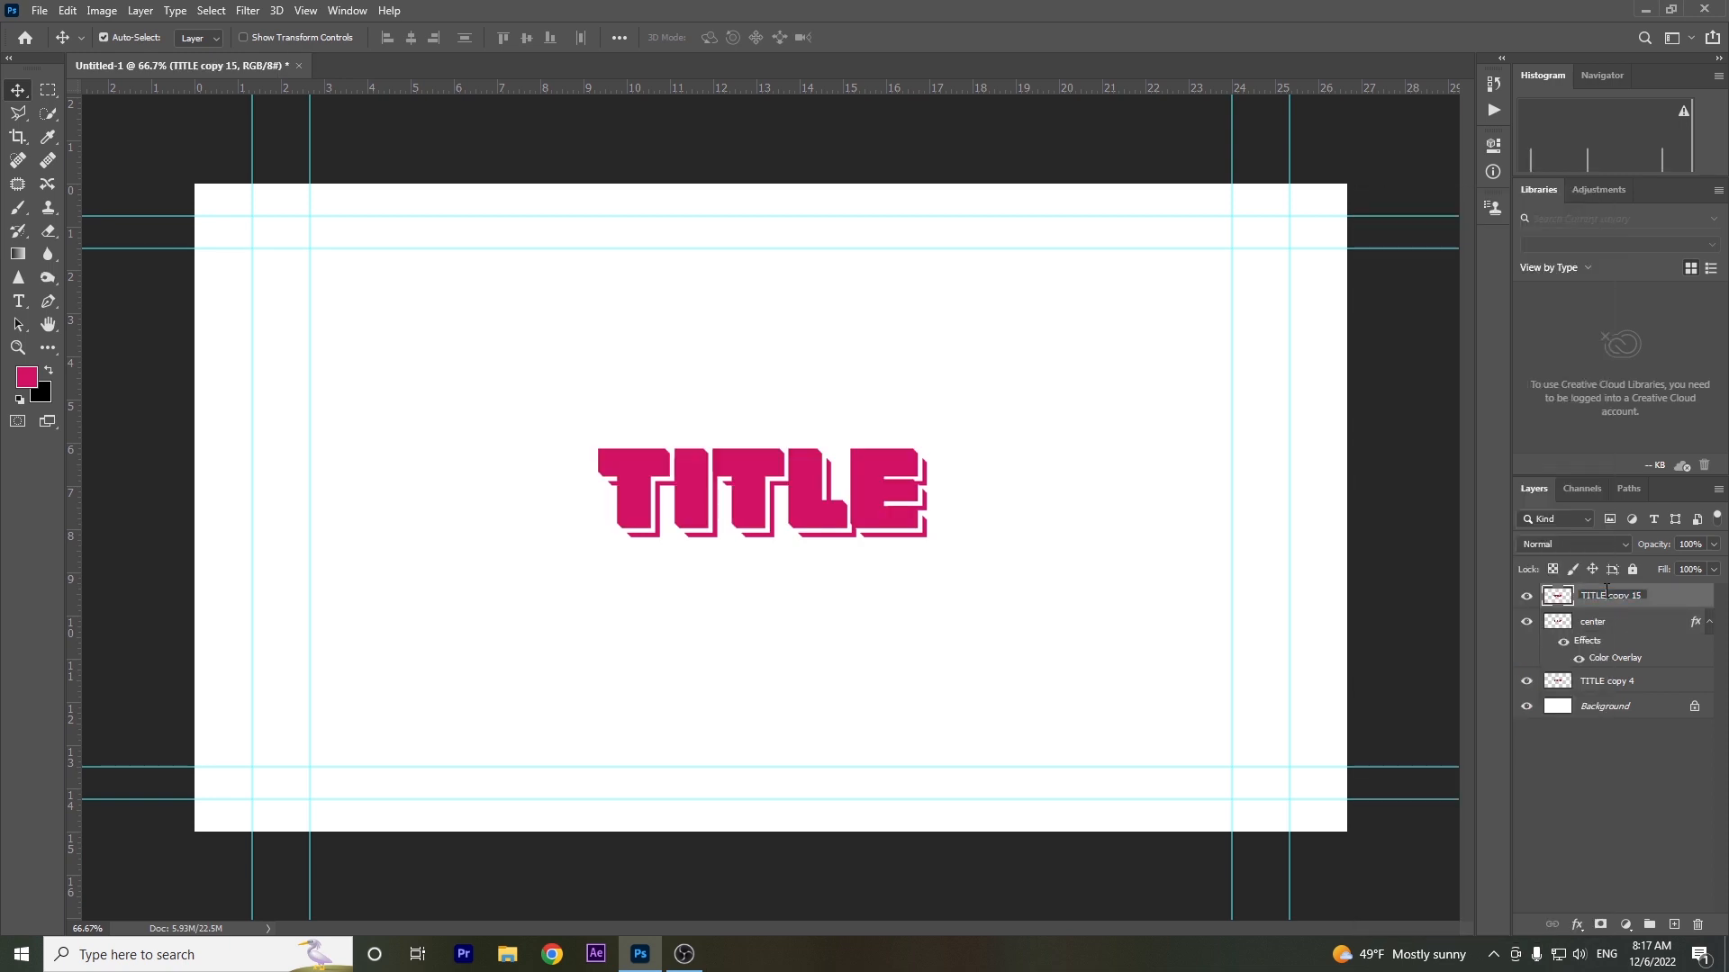
text(frist)
click(1623, 758)
Add a Pattern Overlay to the frist layer and raise the overlay's opacity to 100%.
click(1555, 599)
right_click(1555, 599)
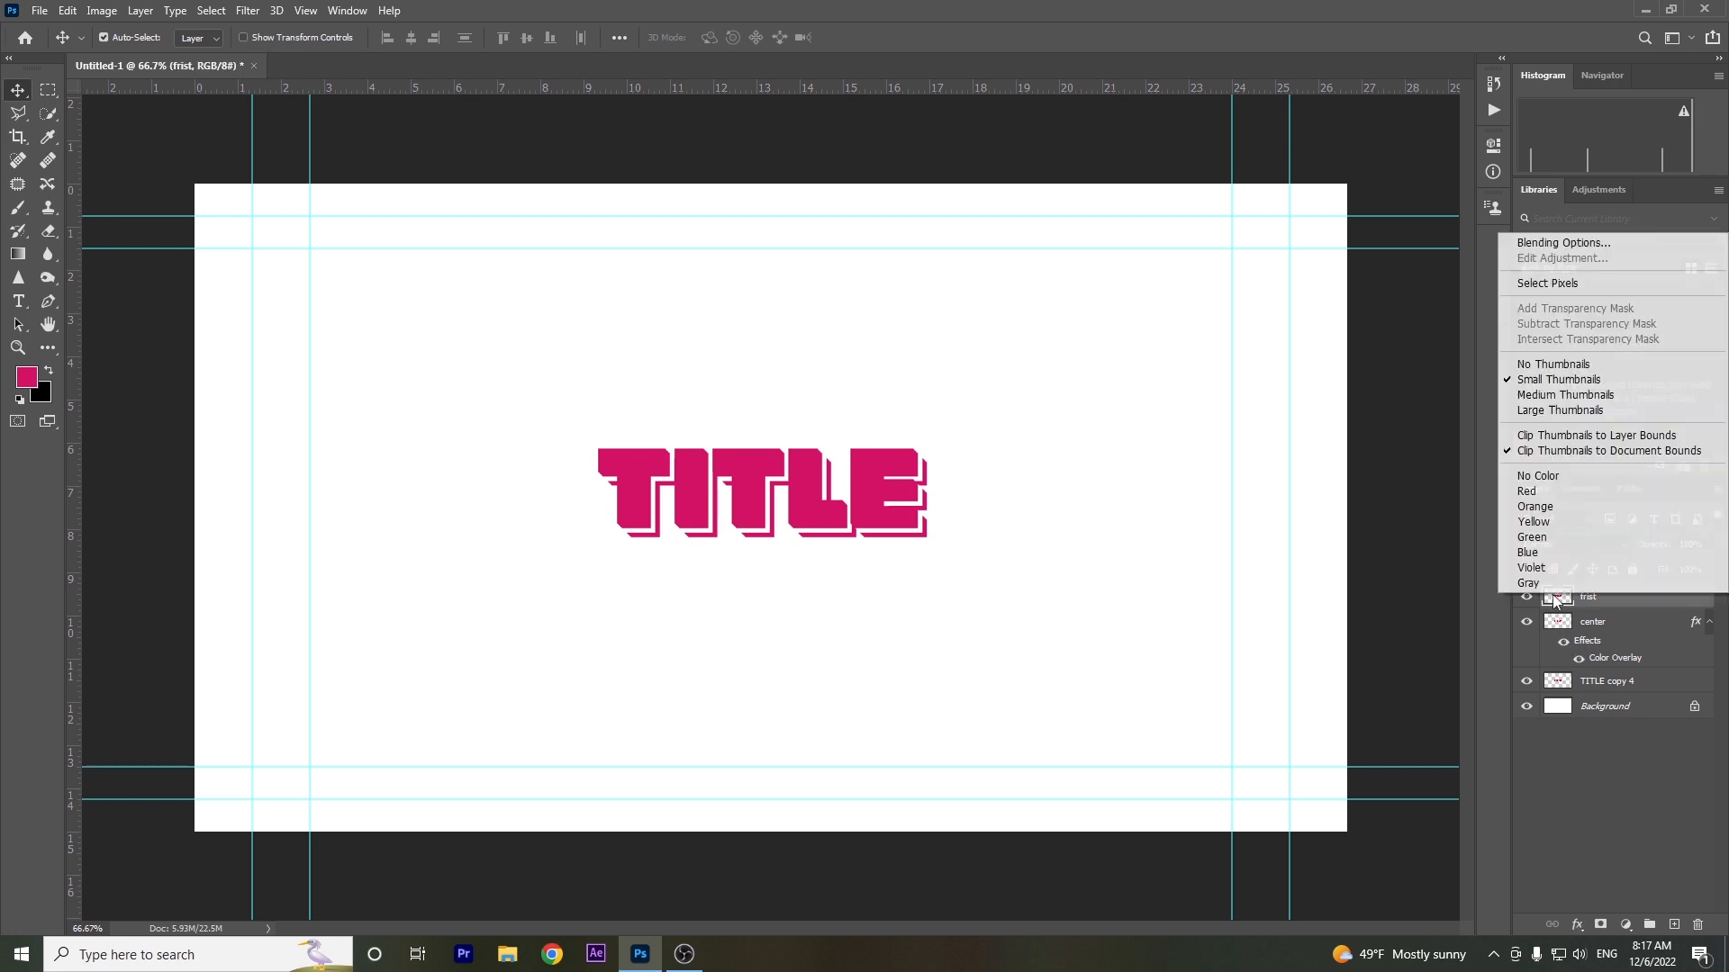
click(1568, 242)
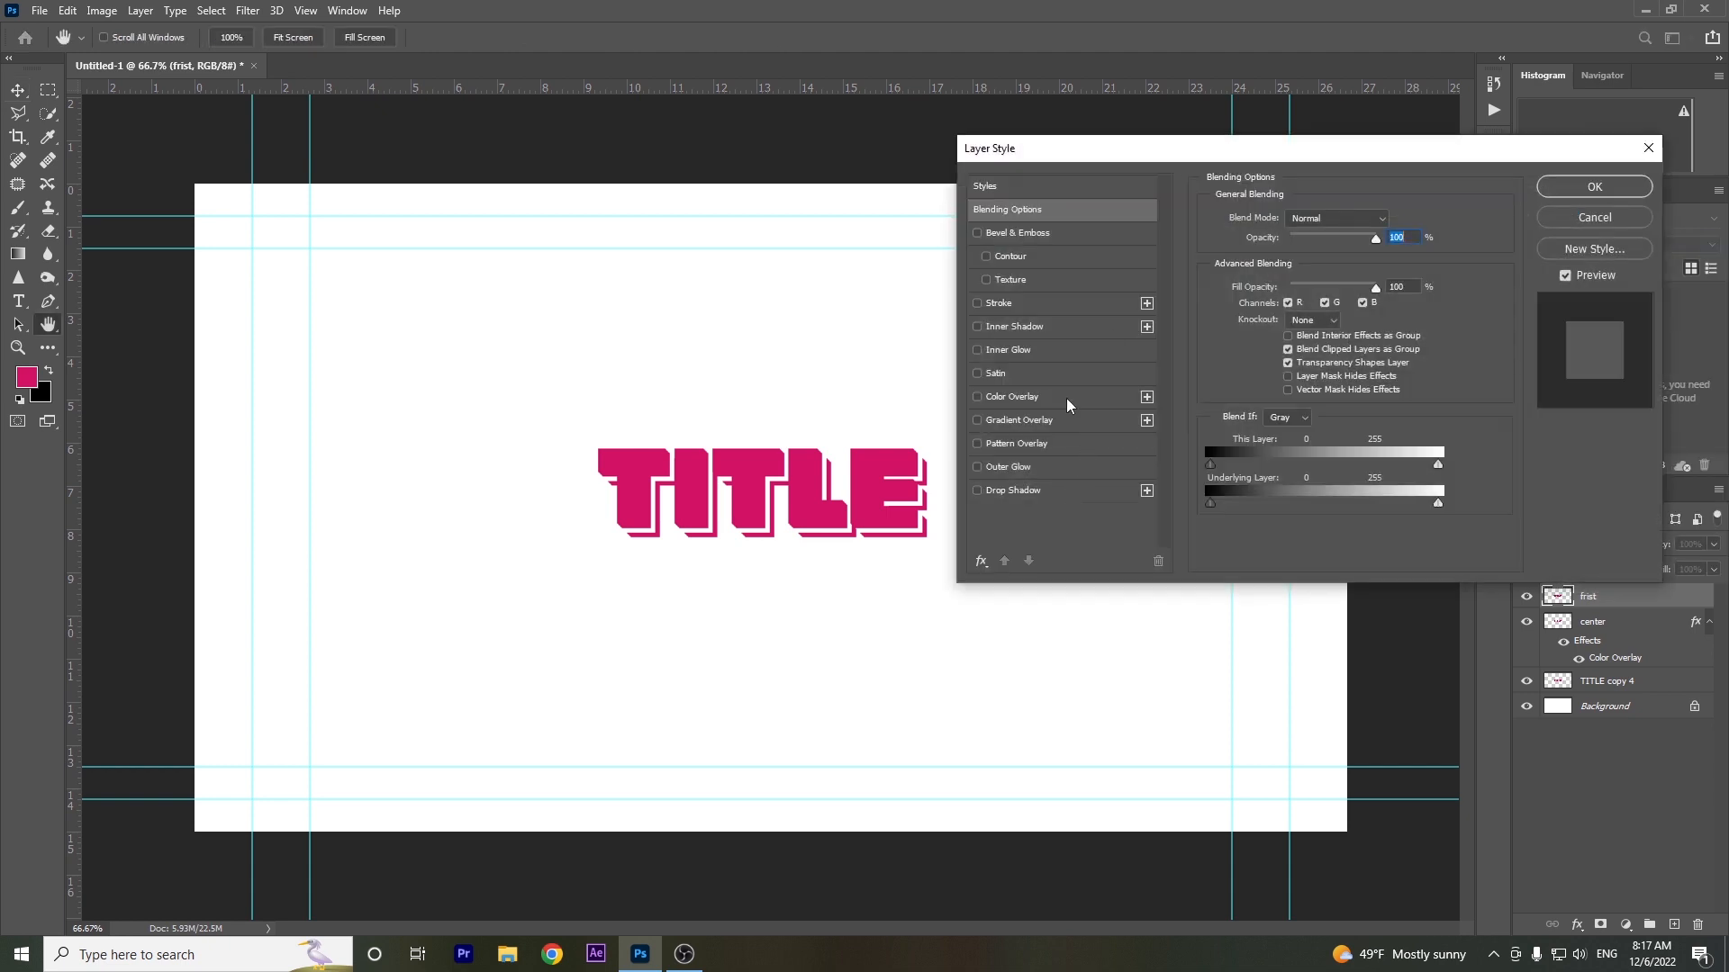
click(1045, 443)
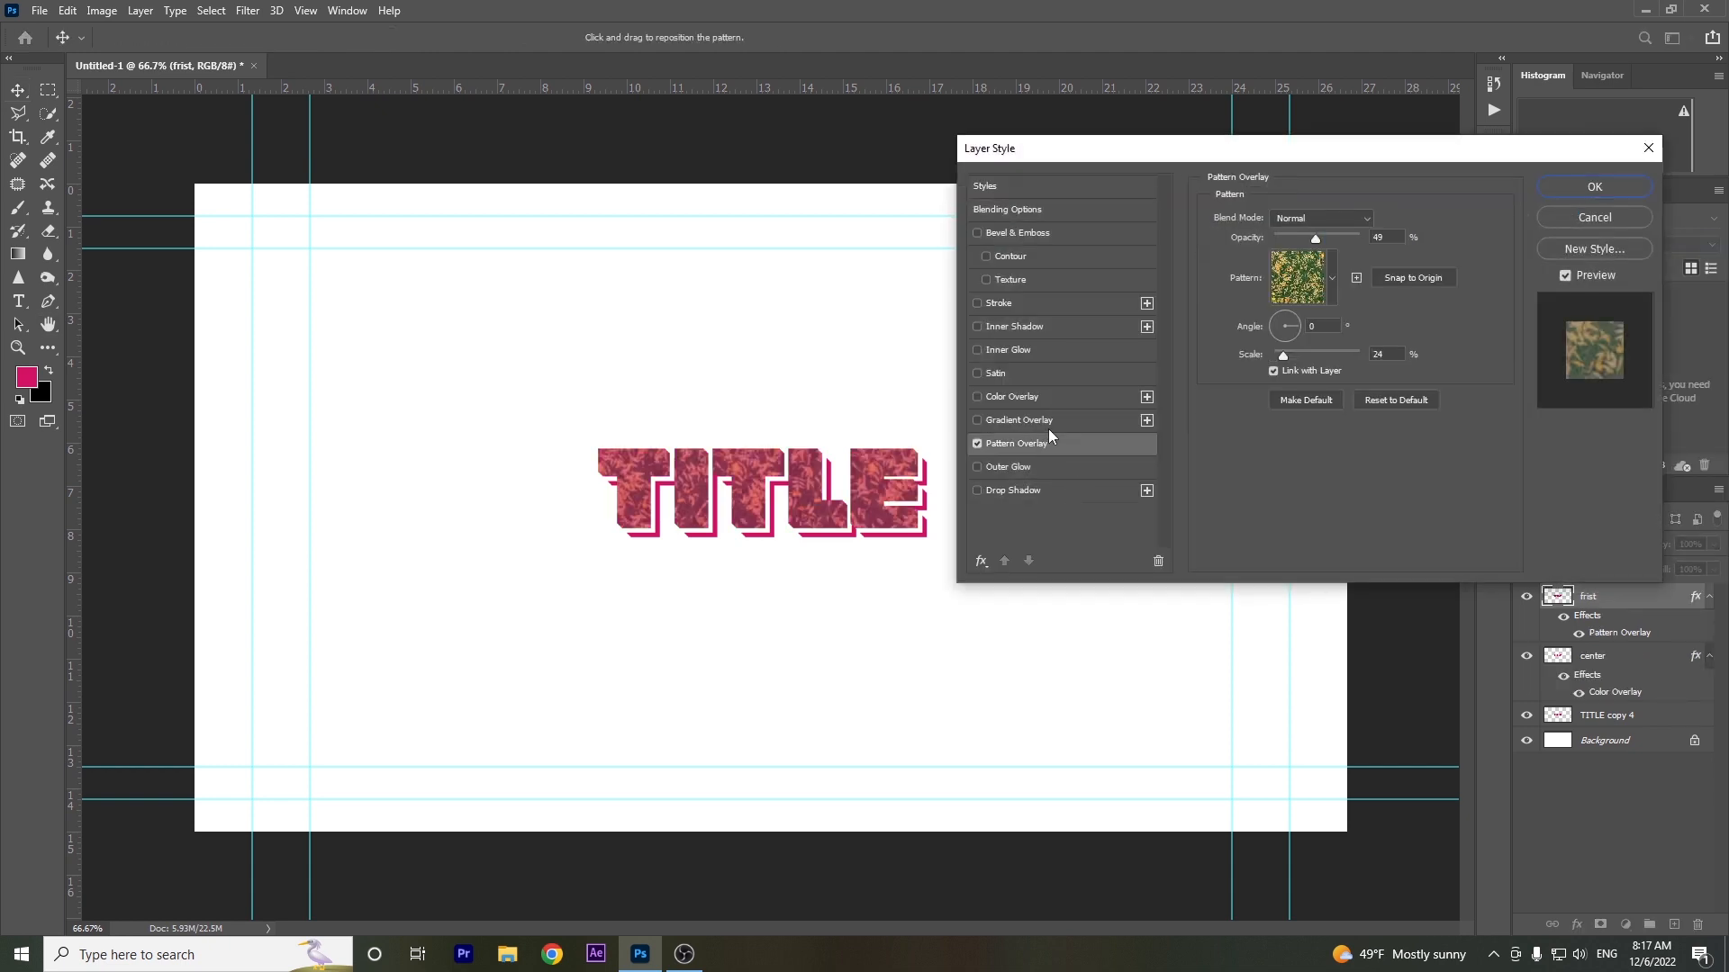
drag(1374, 246, 1460, 254)
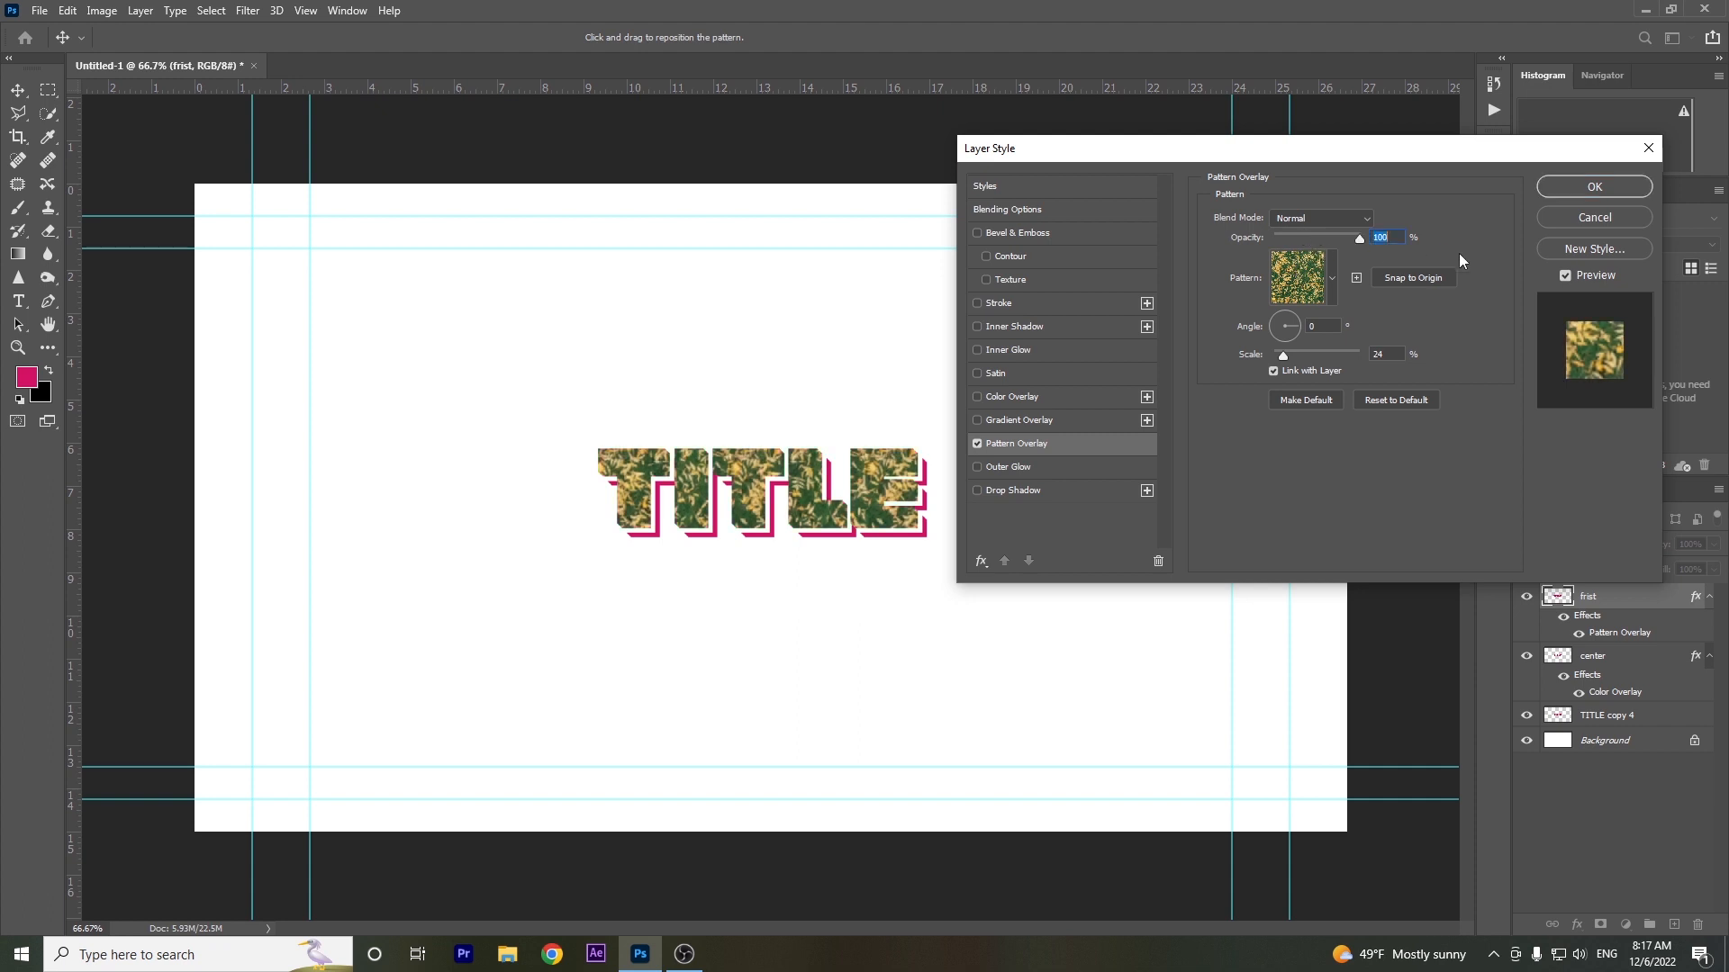
Try the three Water patterns and the dark green Grass pattern on the frist layer's overlay.
click(1329, 281)
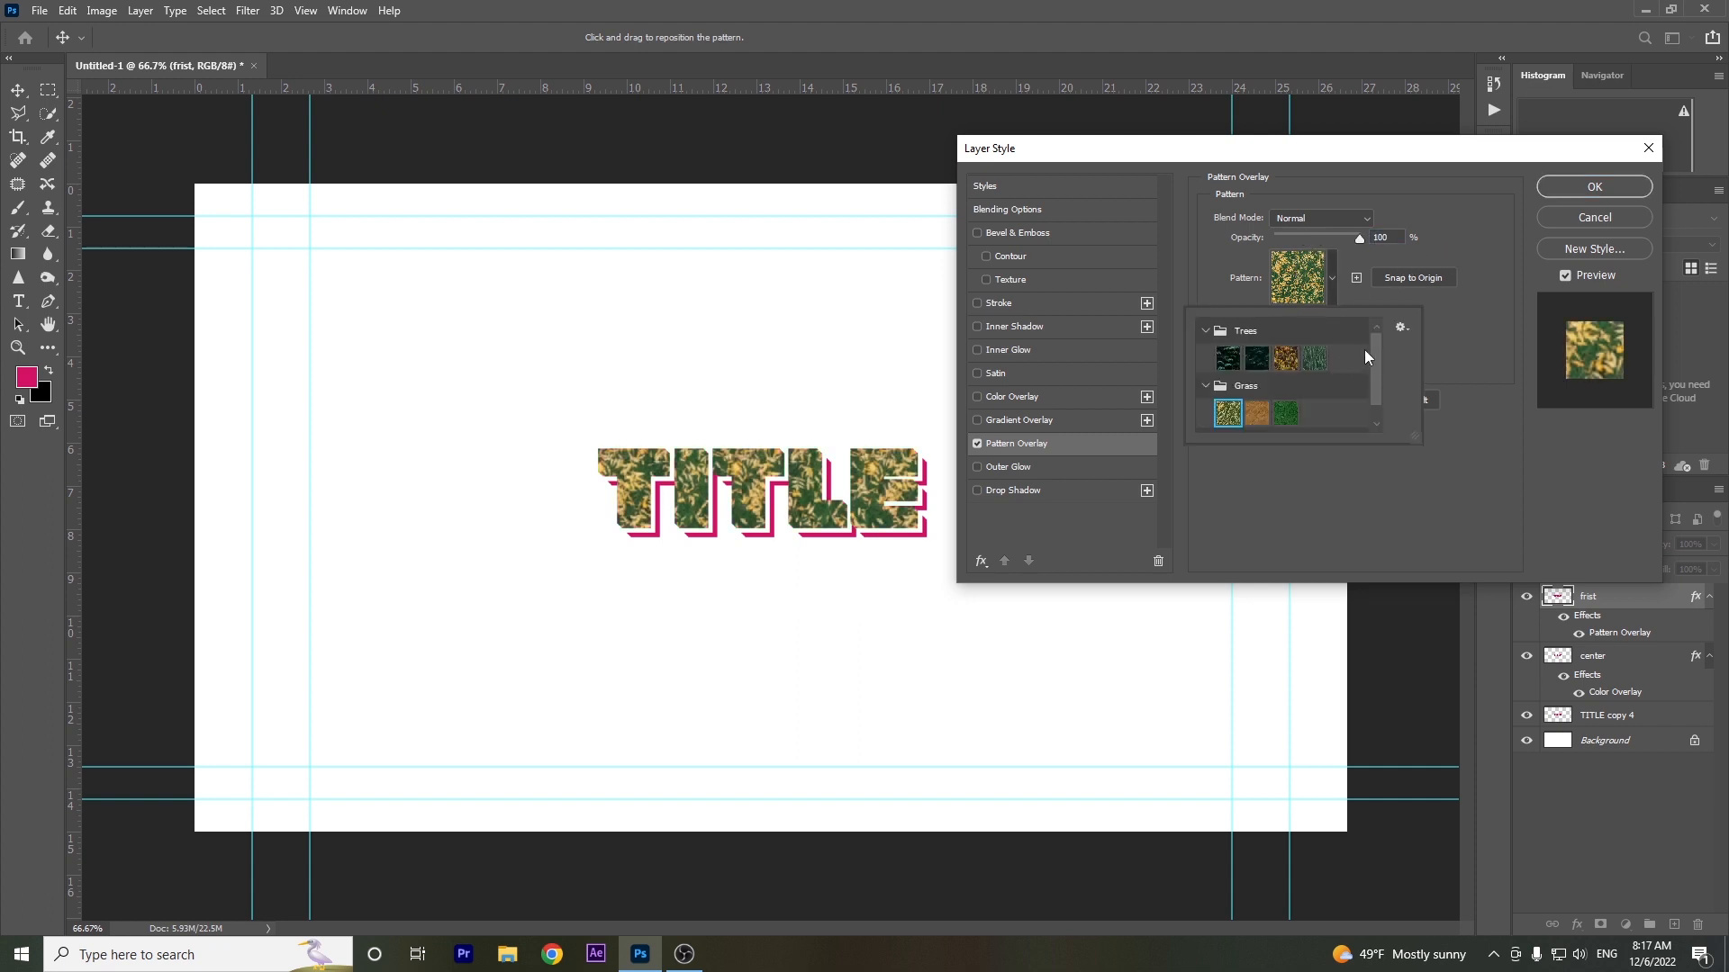
drag(1375, 364, 1374, 376)
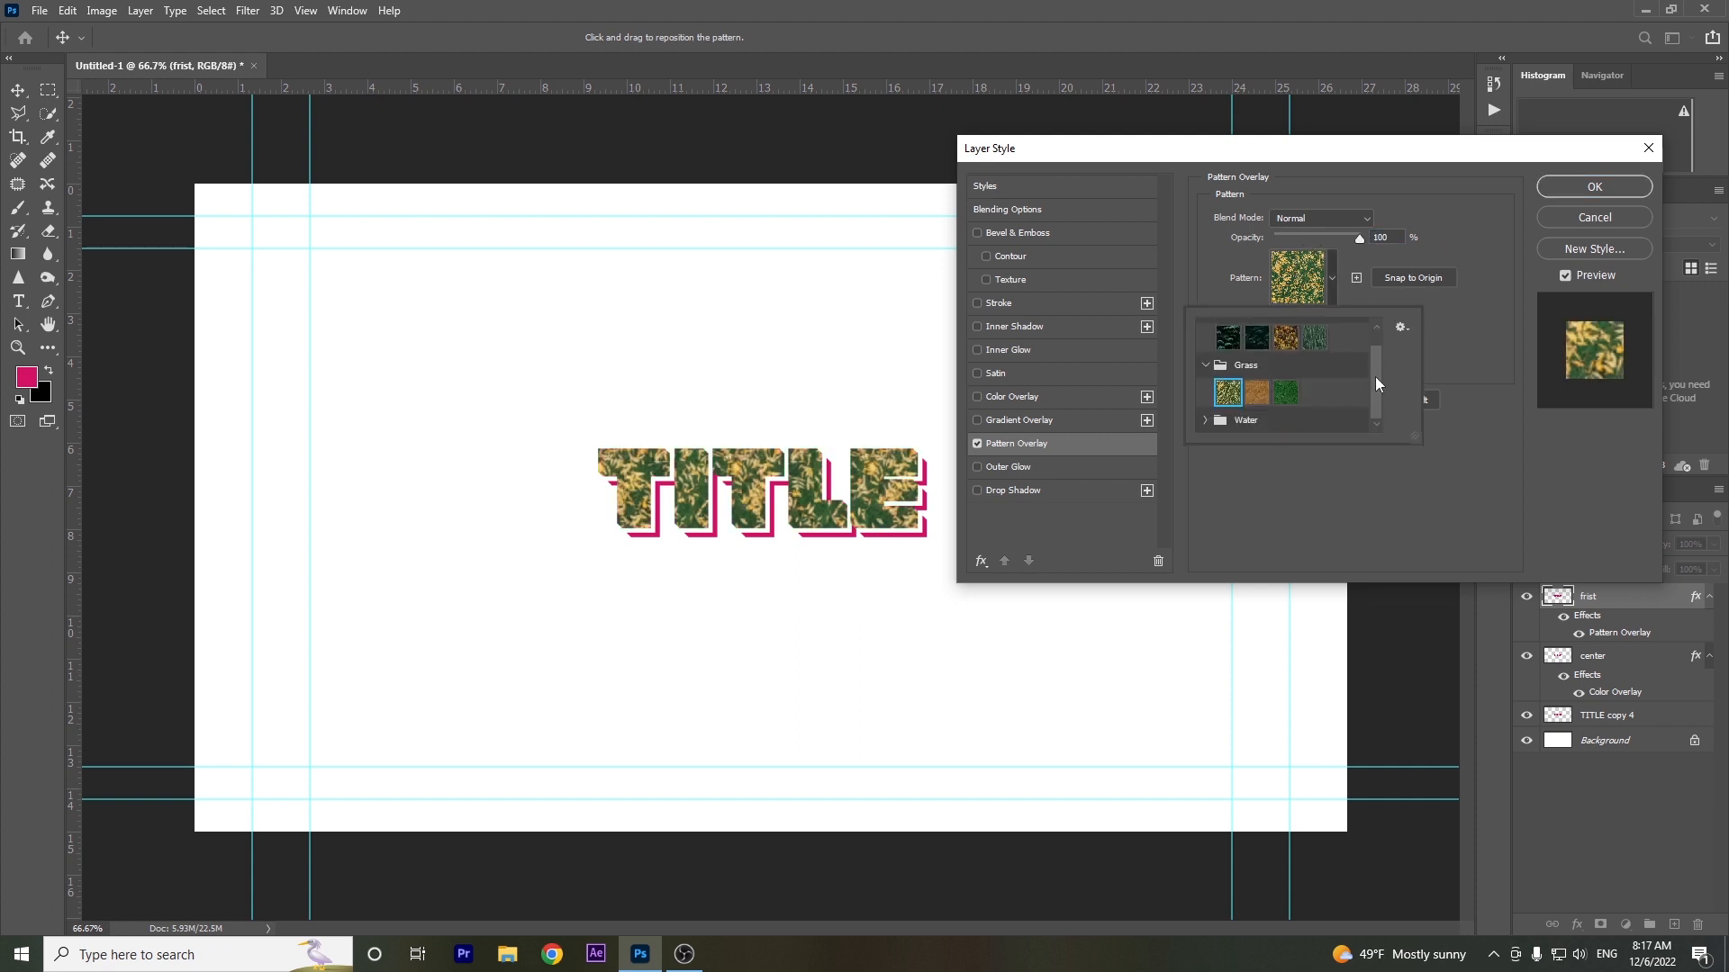
click(1206, 419)
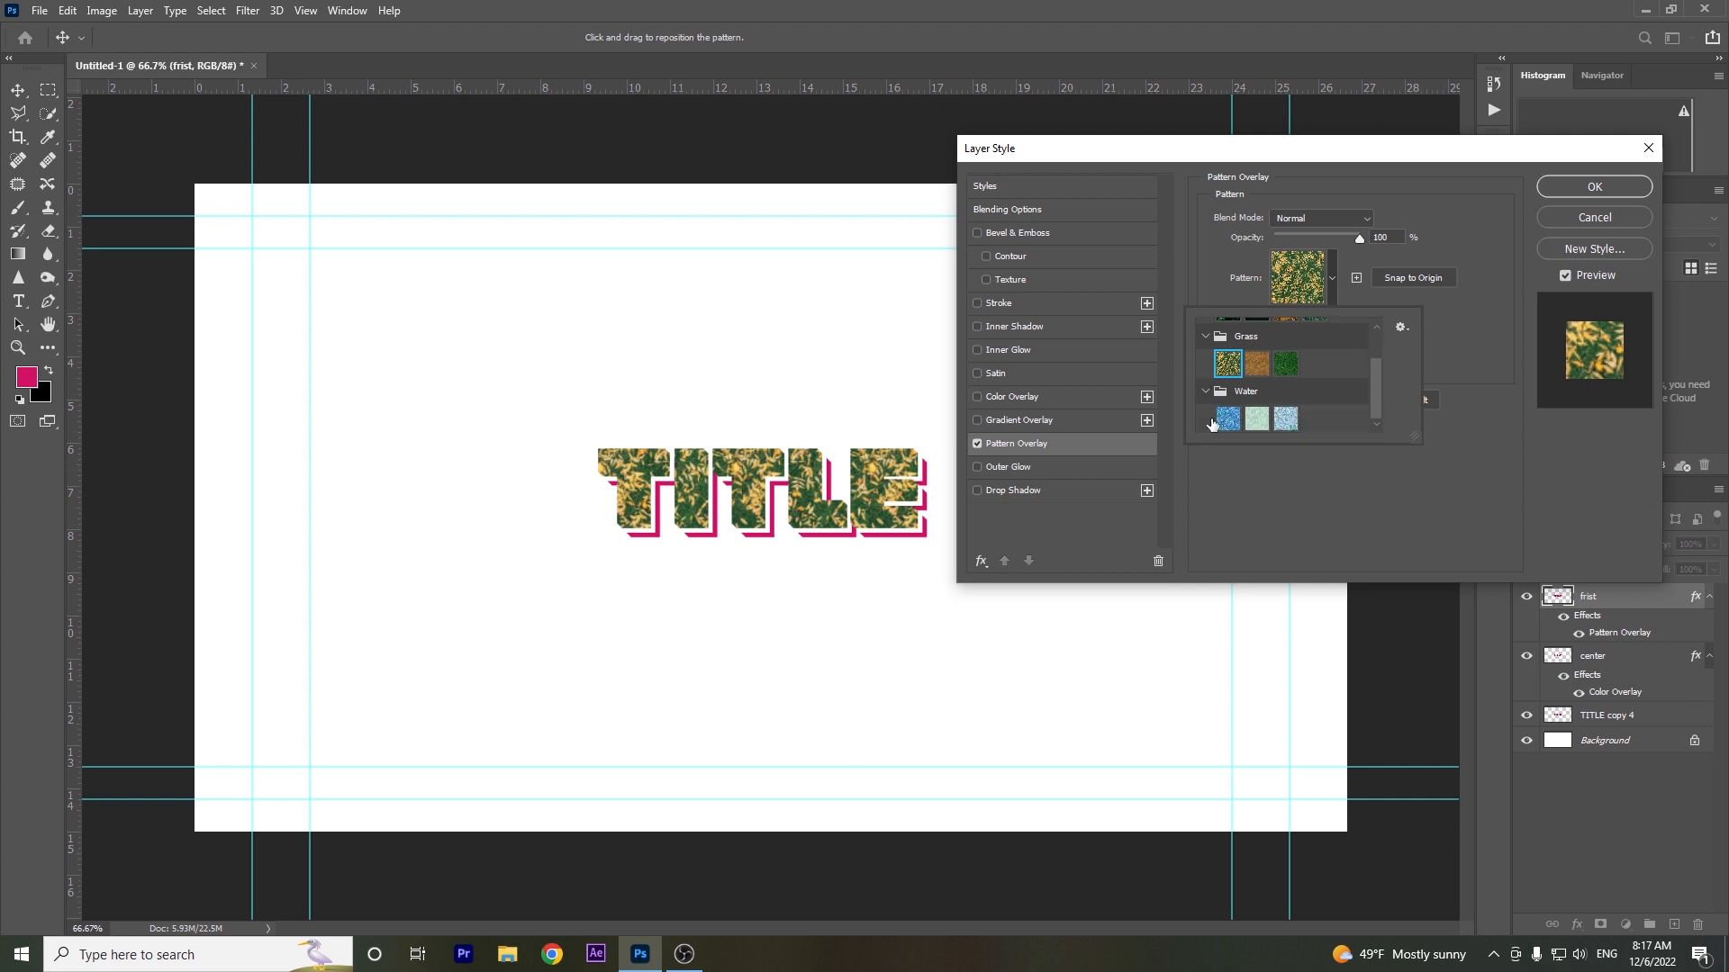
click(1228, 420)
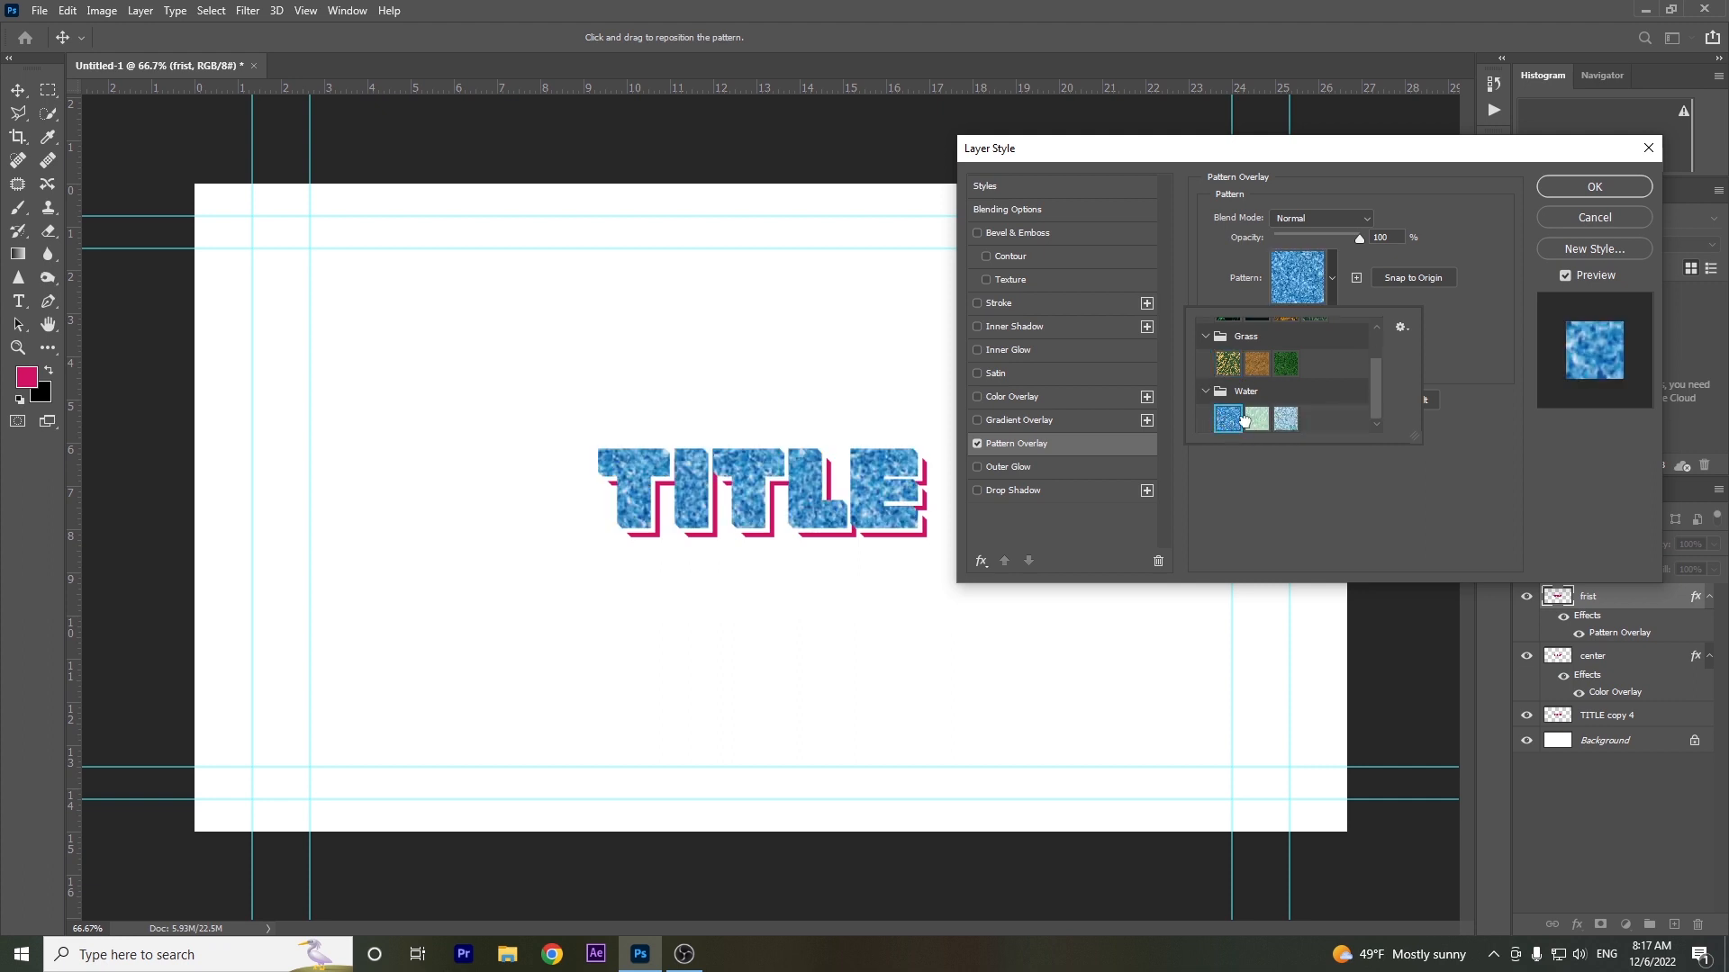
click(1256, 419)
click(1284, 420)
click(1256, 419)
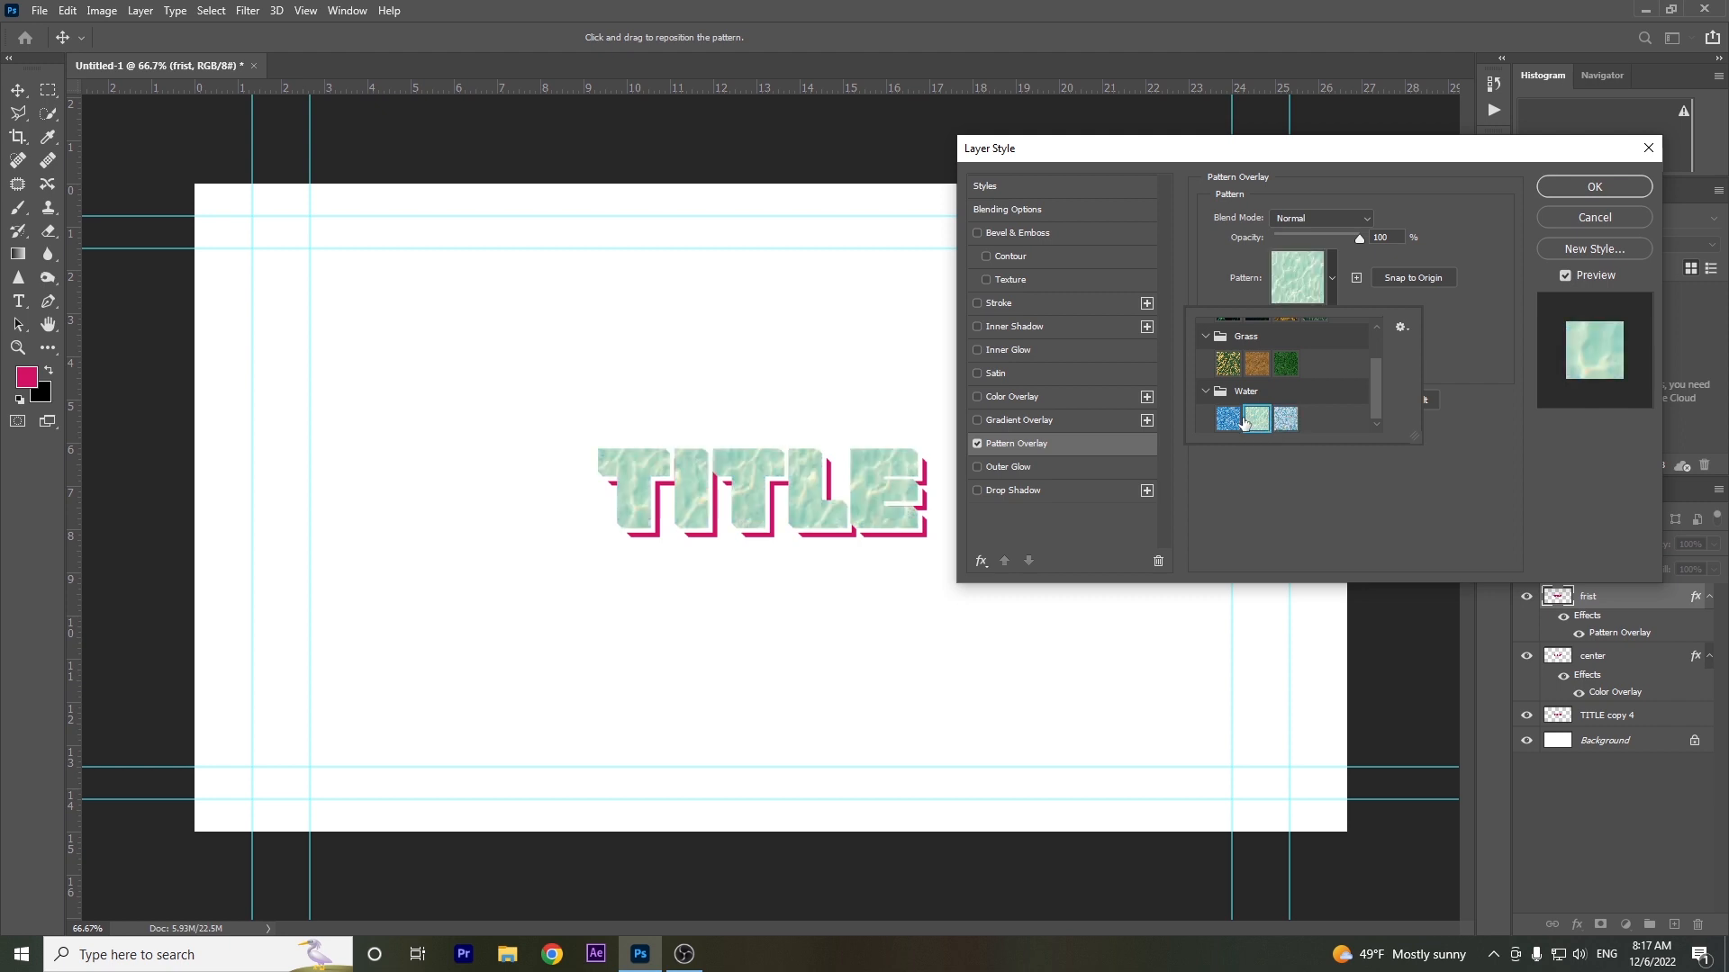
click(1227, 419)
click(1282, 363)
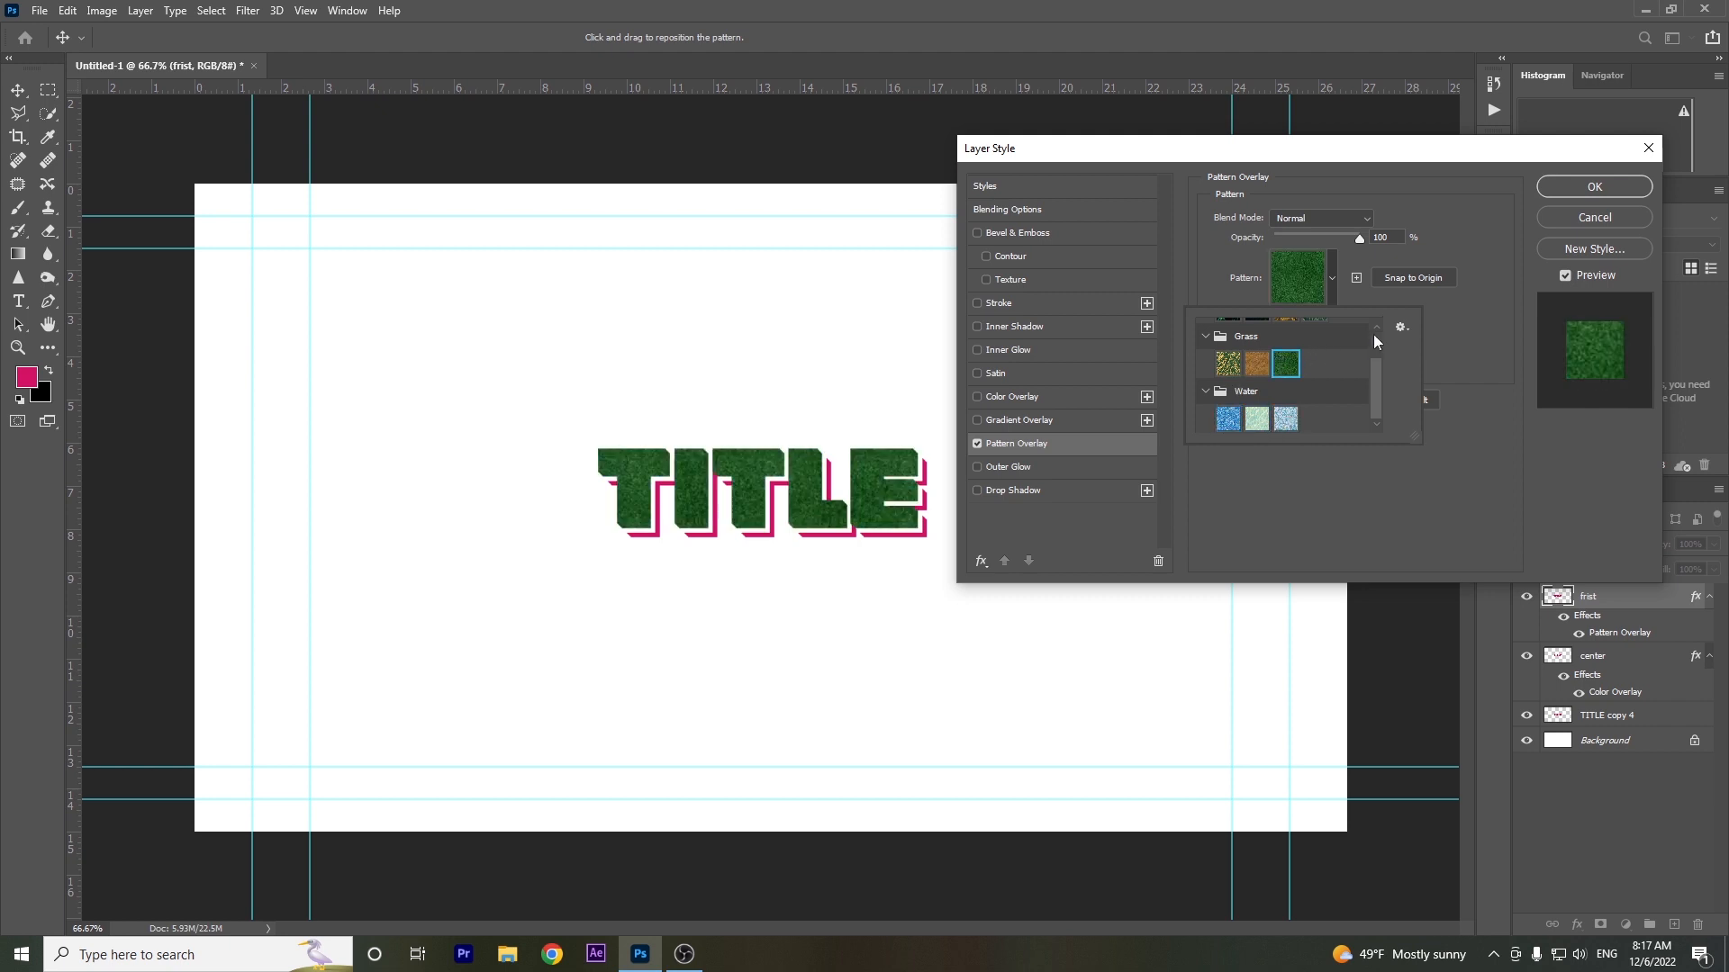
click(1448, 315)
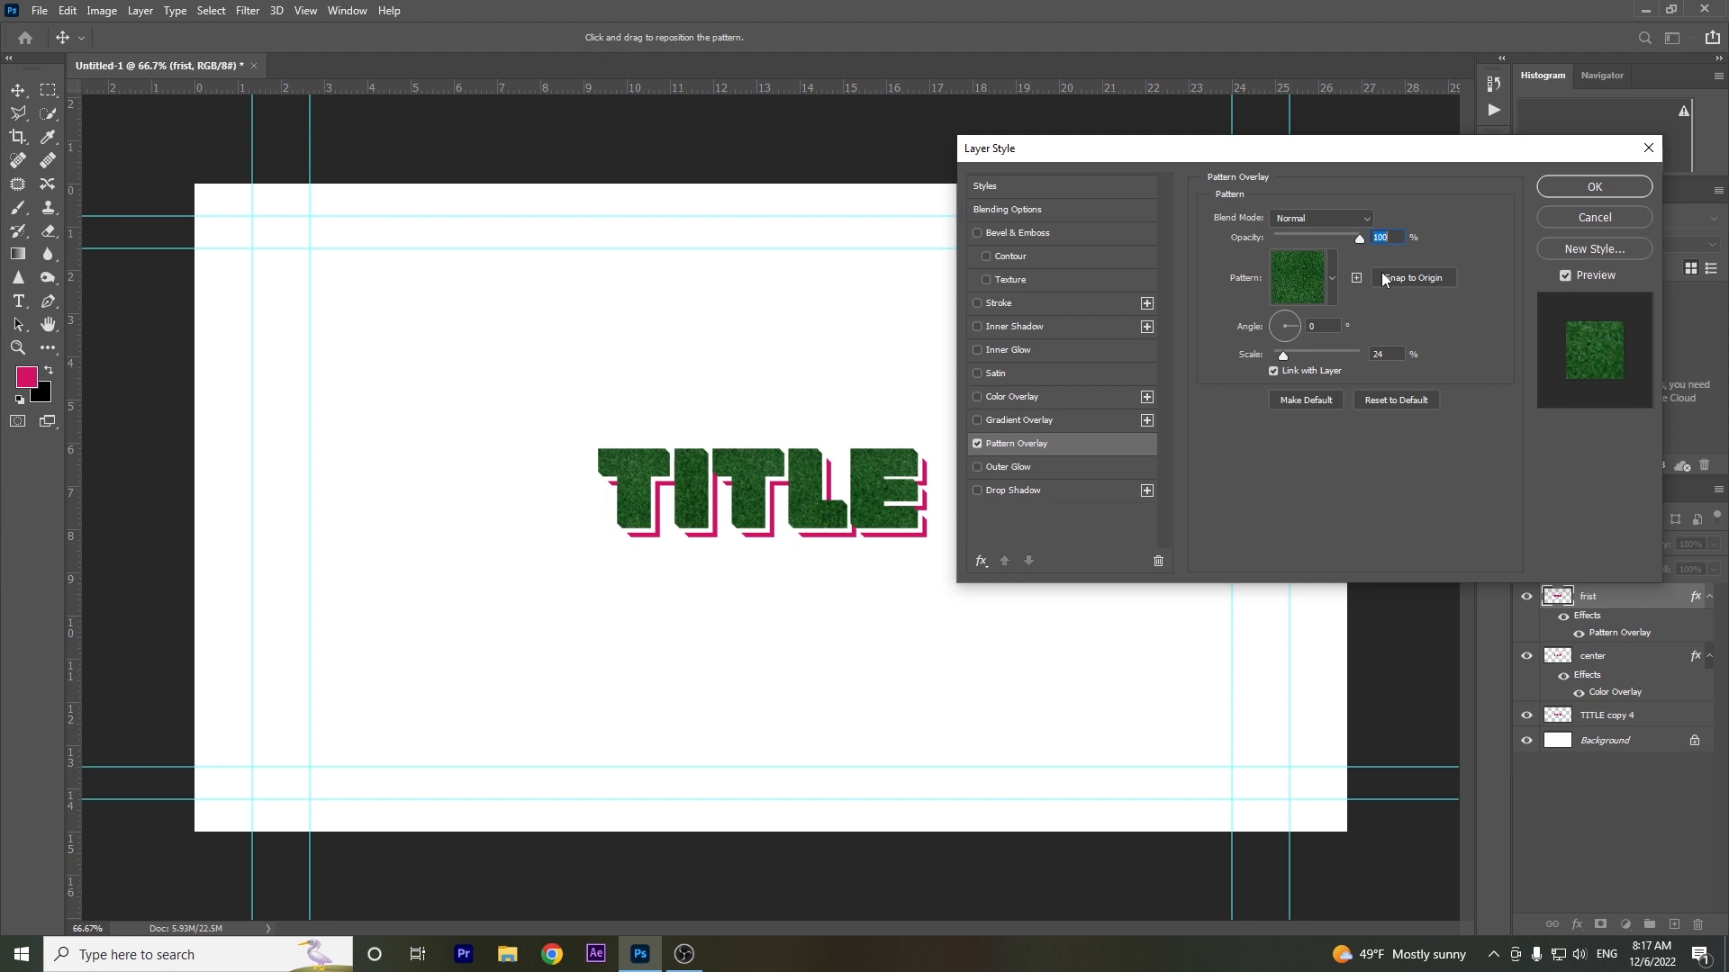
Lower the pattern overlay's opacity to 54% and keep its blend mode at Normal.
drag(1360, 243, 1328, 245)
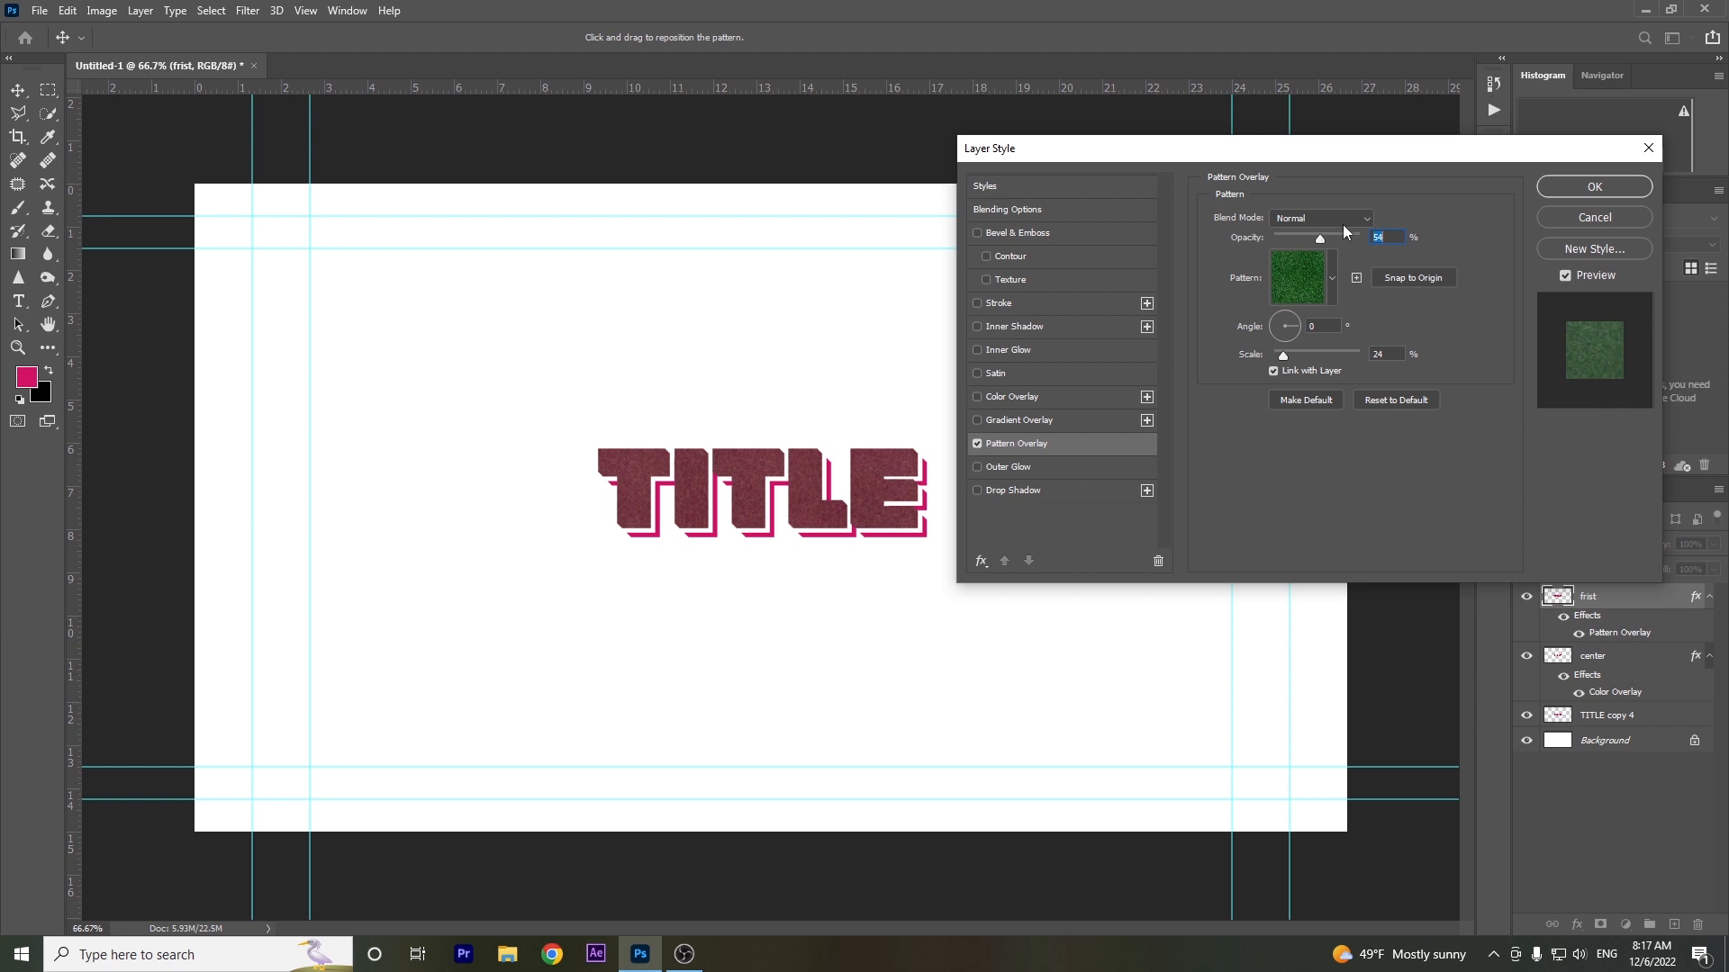
click(1338, 219)
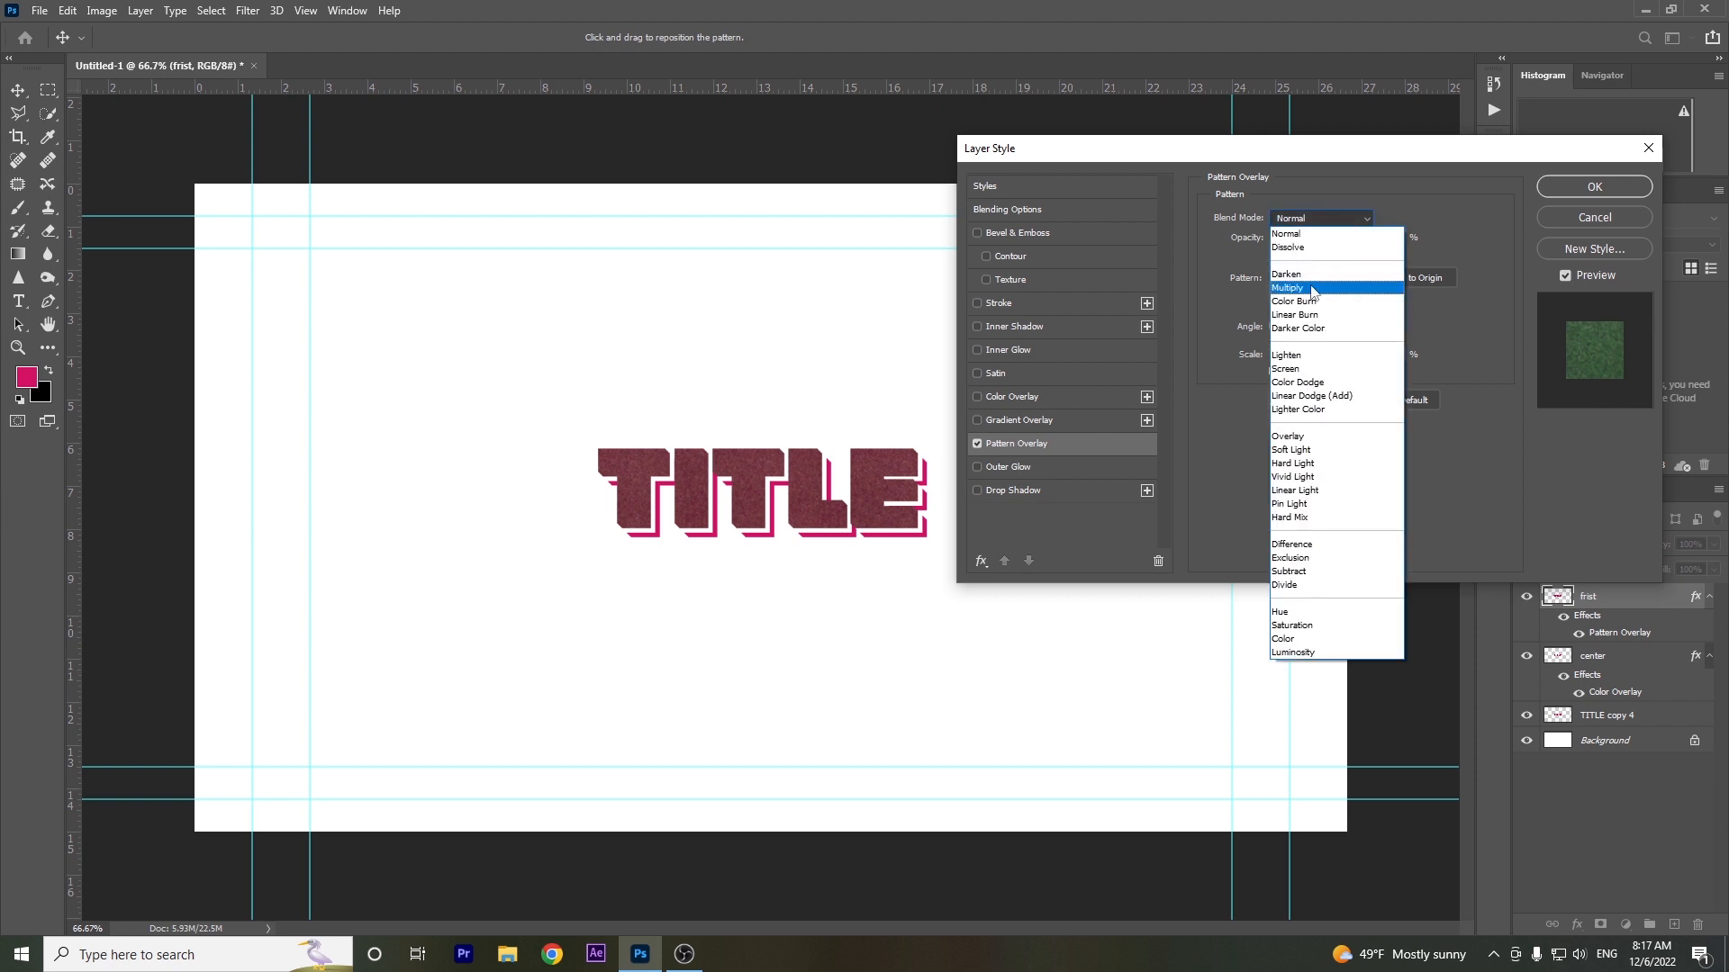
click(1312, 234)
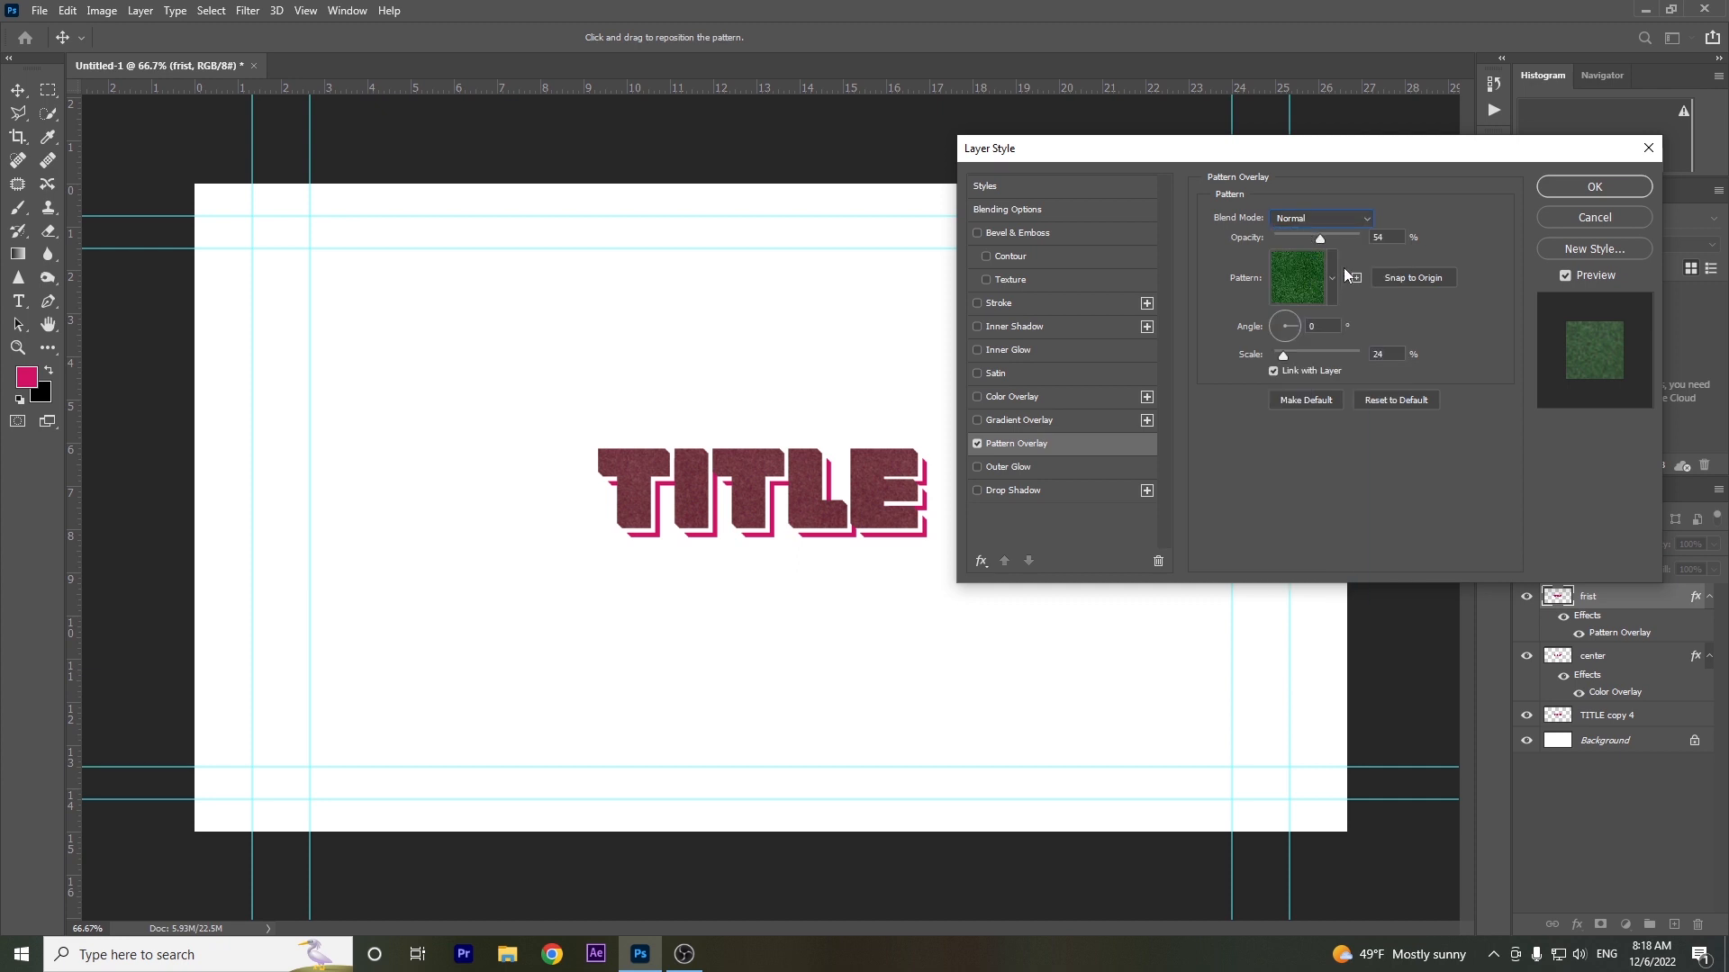
Choose the yellow-green Grass pattern, increase its angle slightly from 0° and apply the style to the frist layer.
click(1336, 268)
click(1230, 362)
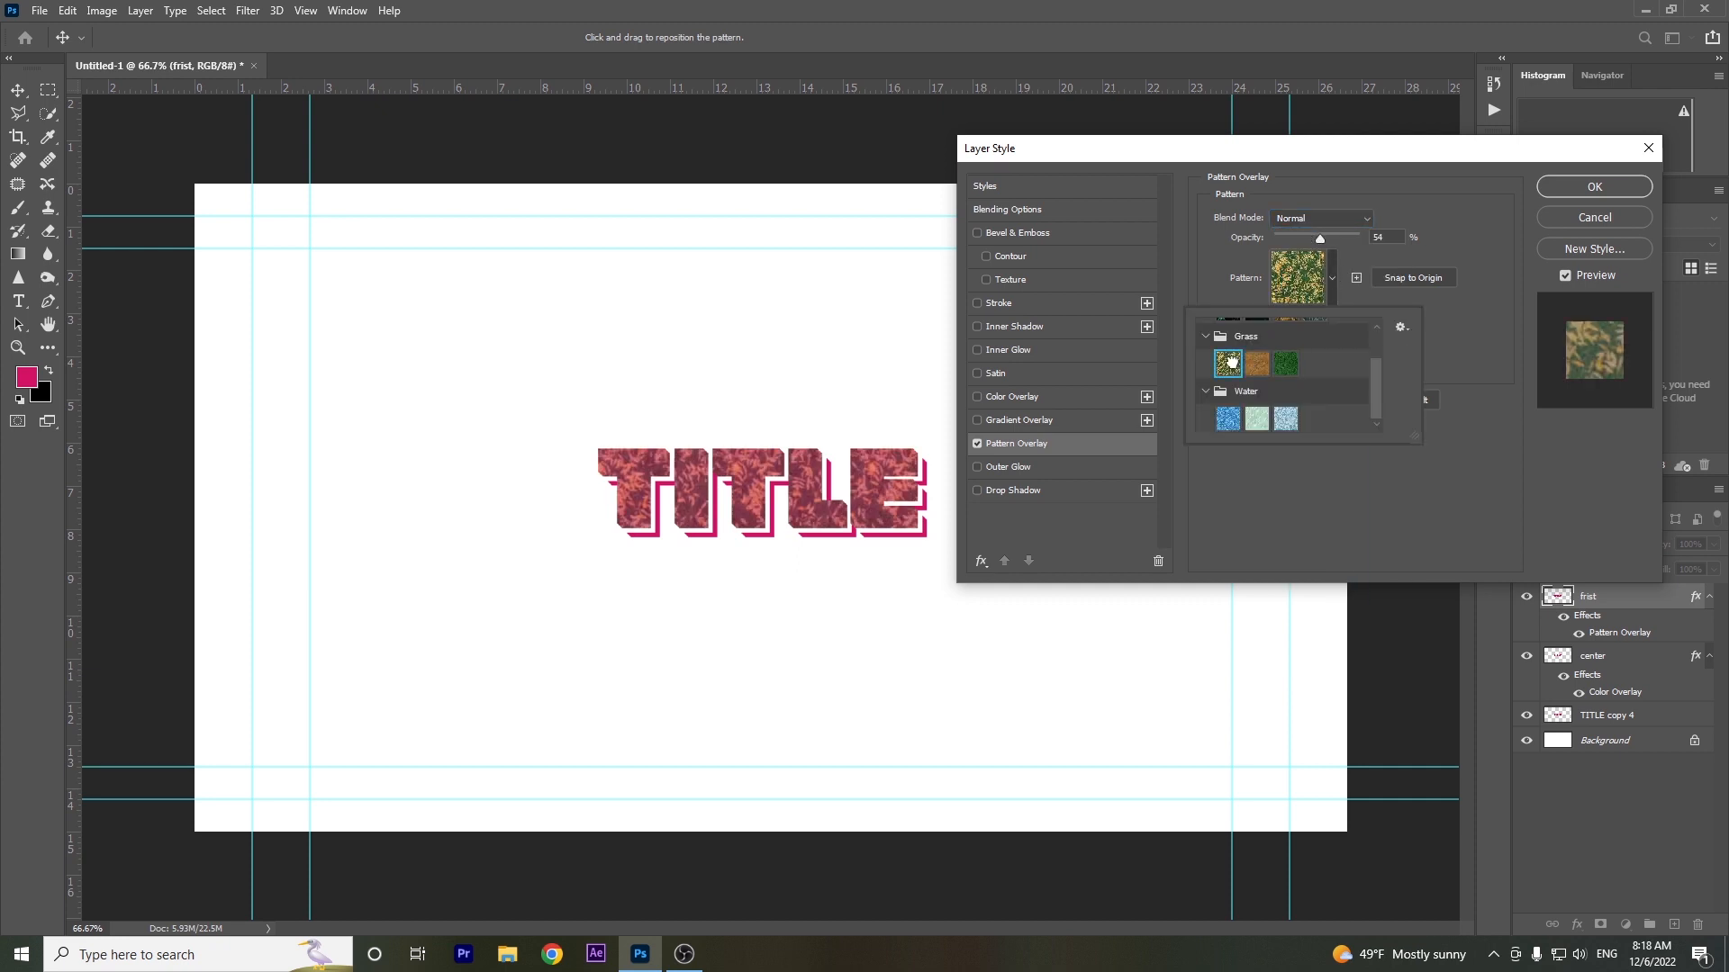
click(1455, 343)
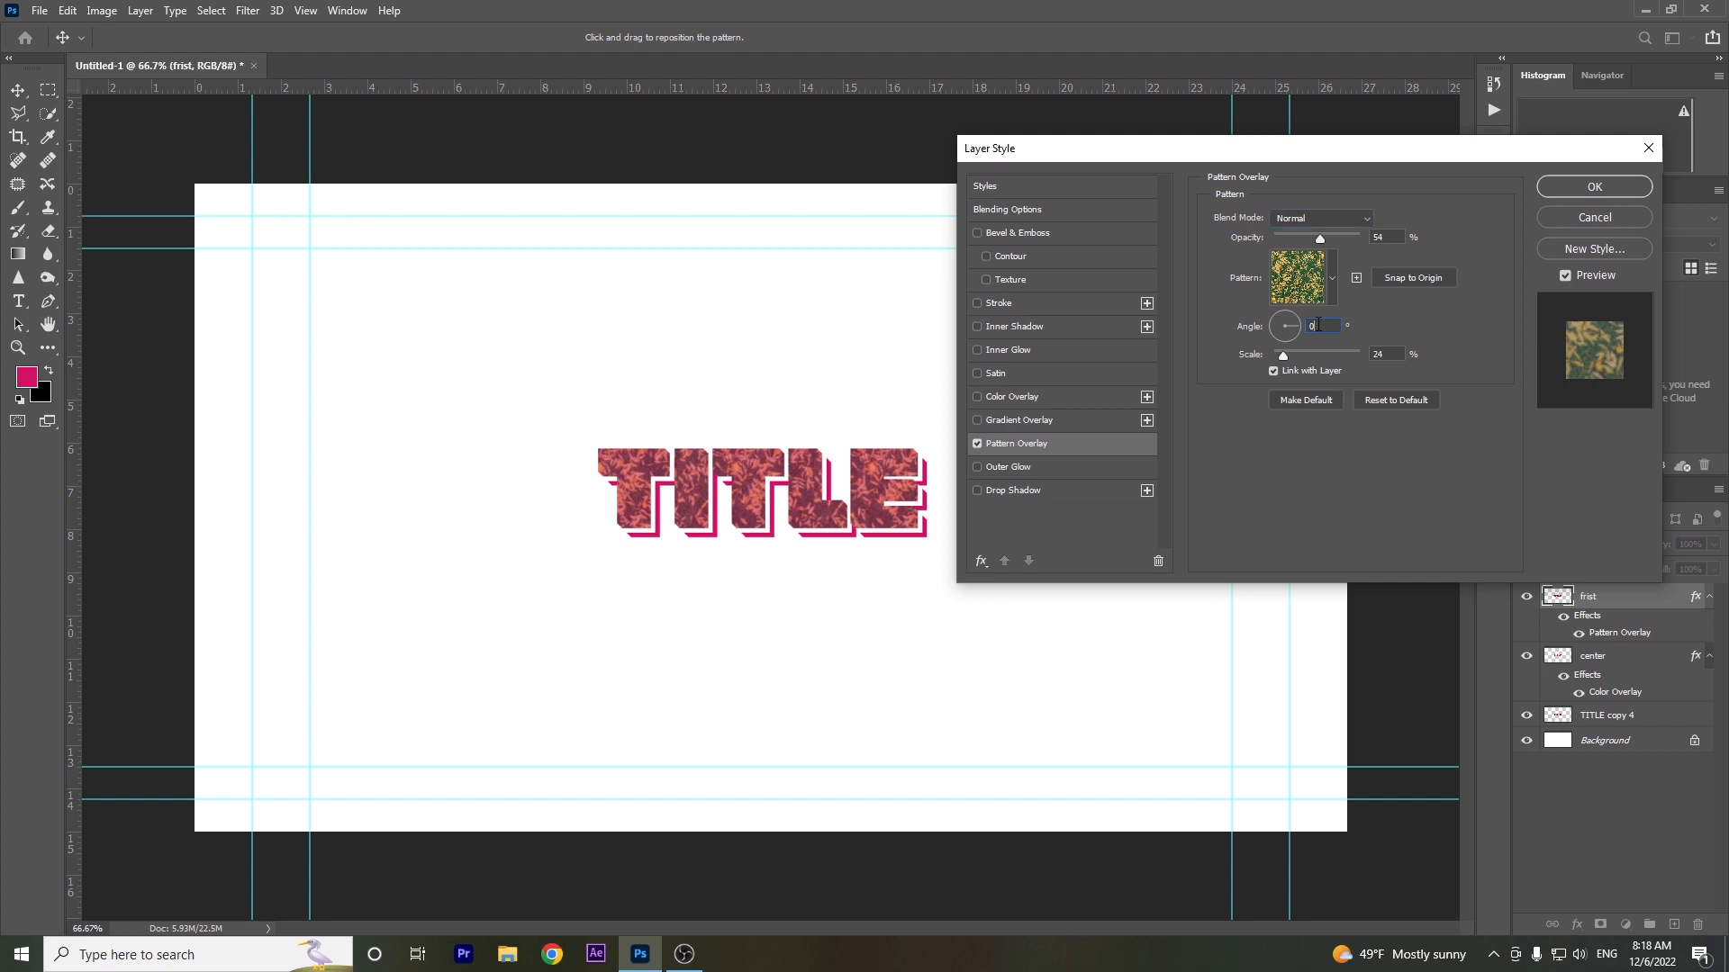
key(Up)
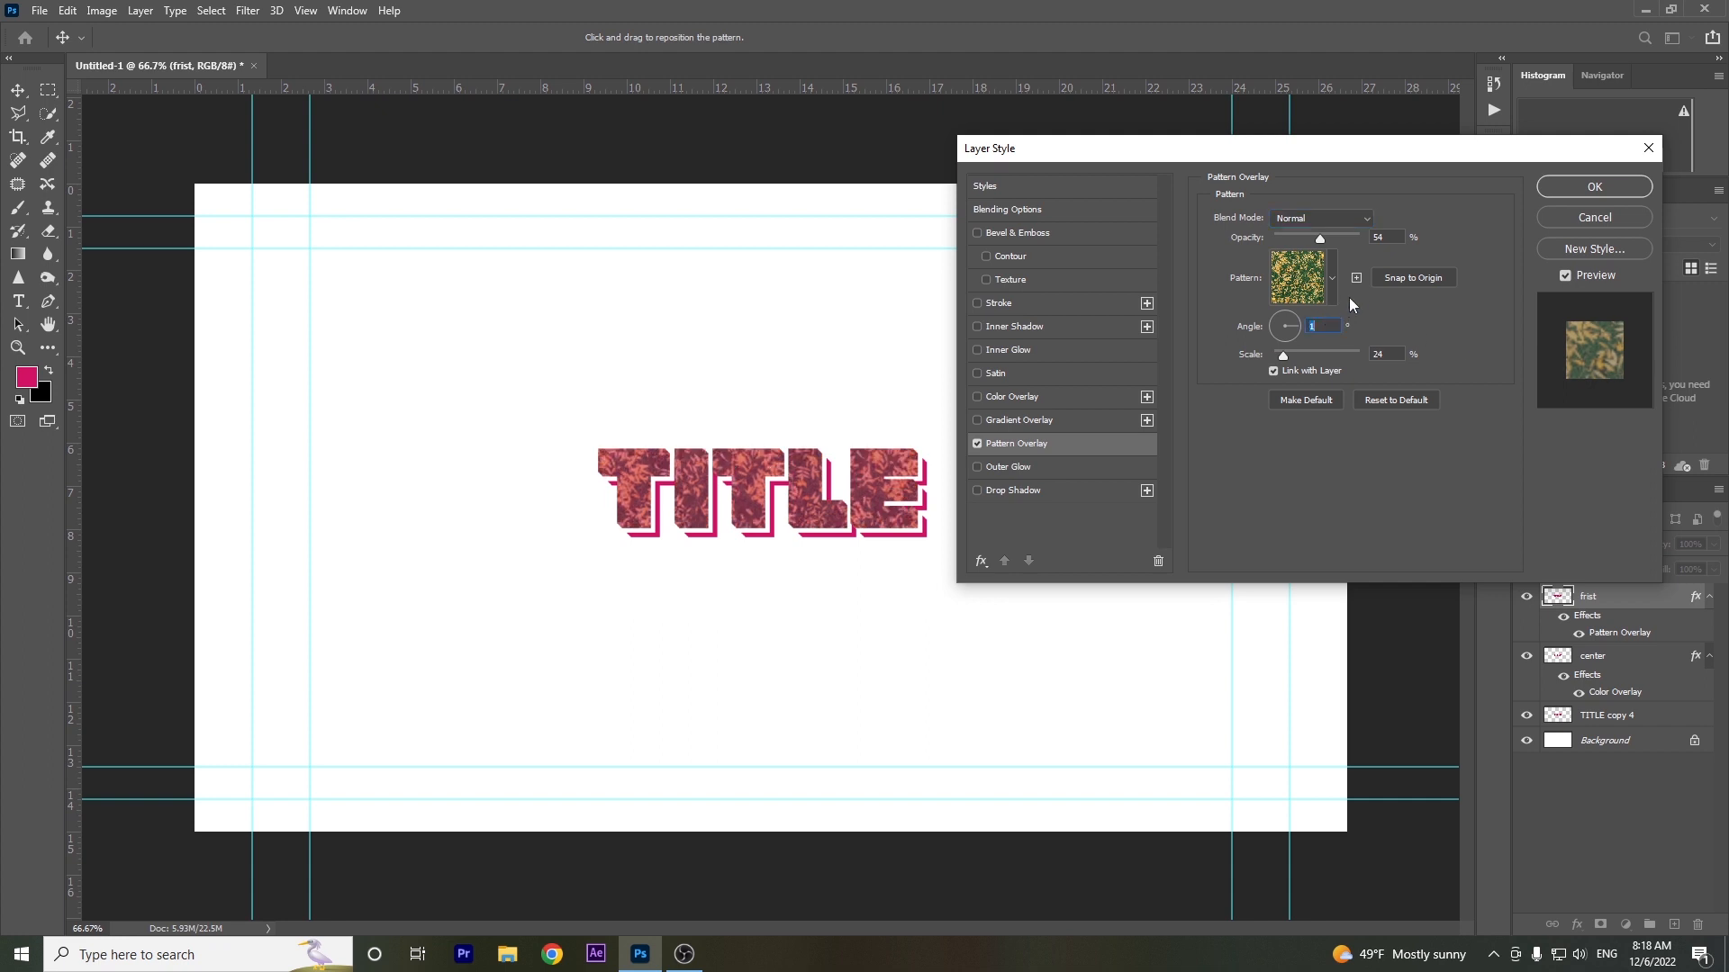
click(1578, 186)
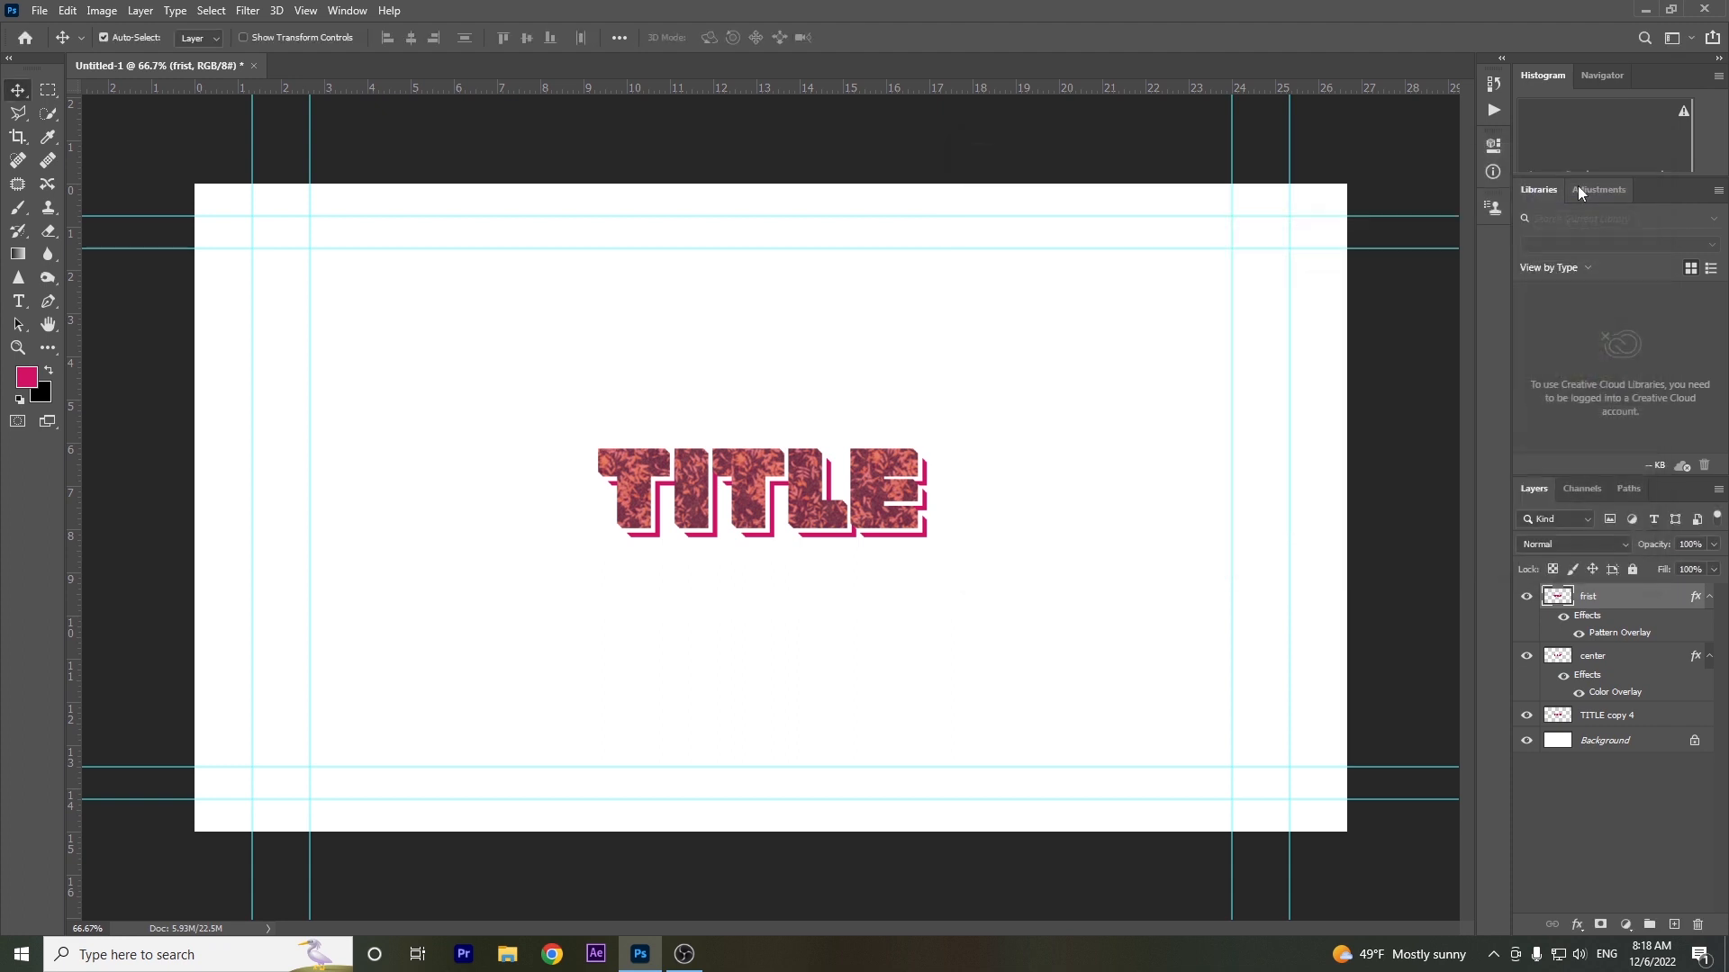
Collapse the effects lists of frist and center, and add a Color Overlay to the TITLE copy 4 layer.
click(1709, 596)
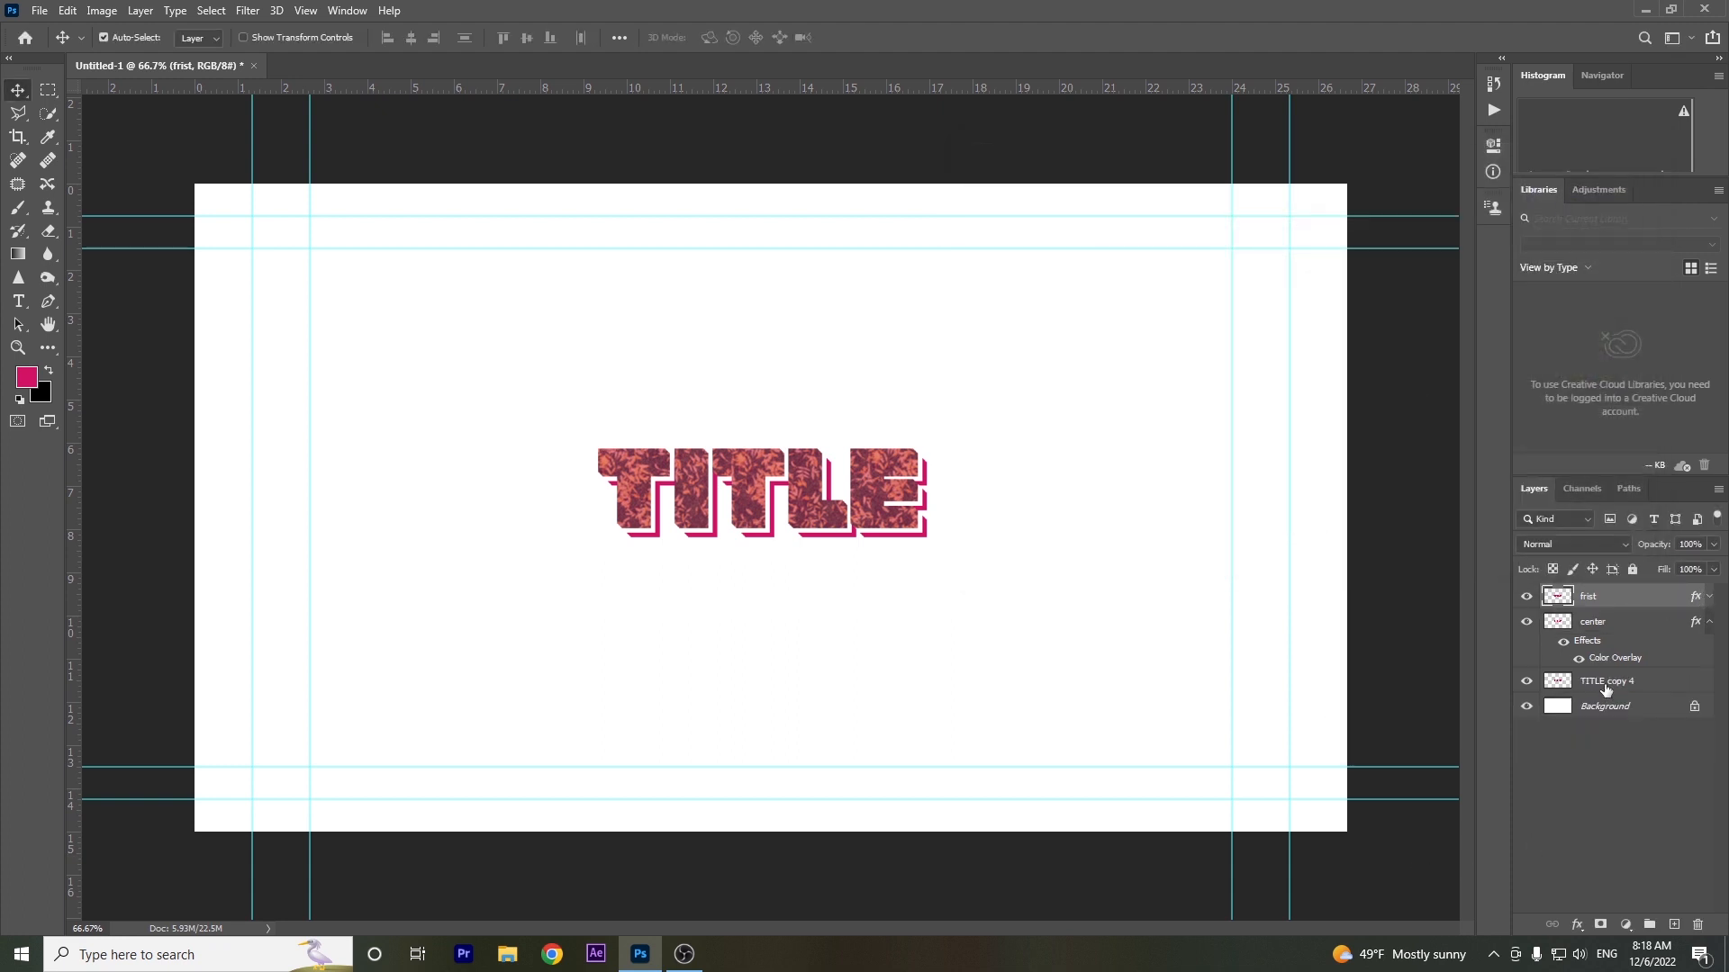
click(1709, 622)
click(1635, 652)
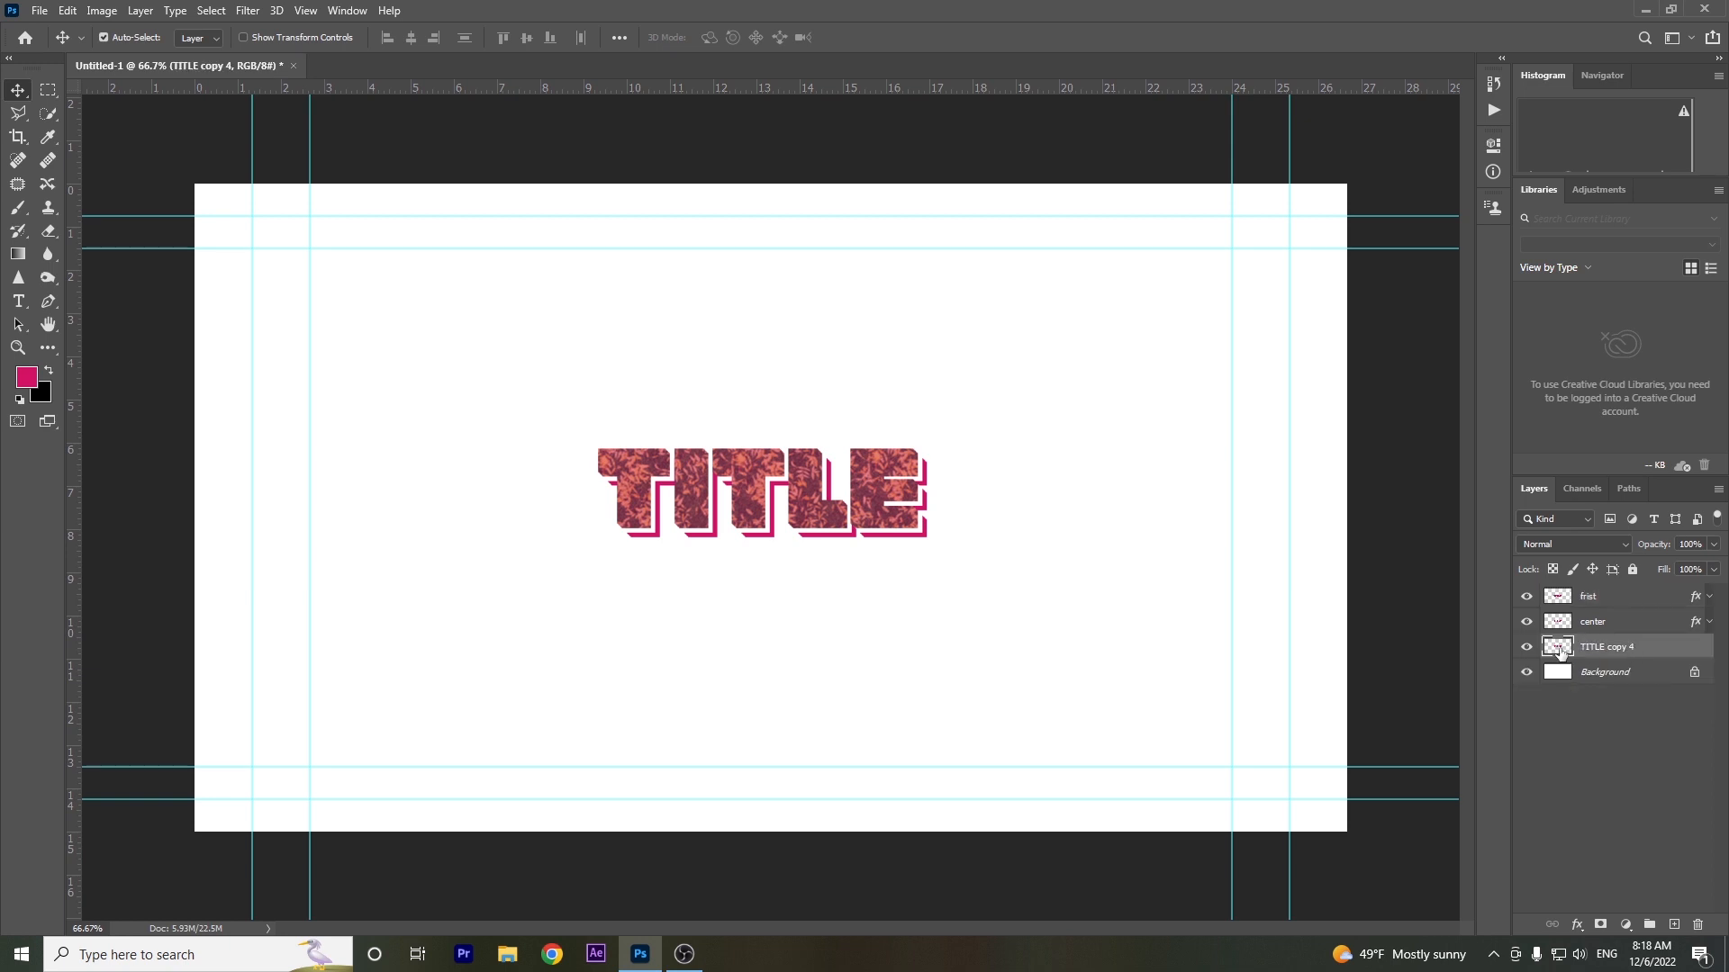
right_click(1611, 648)
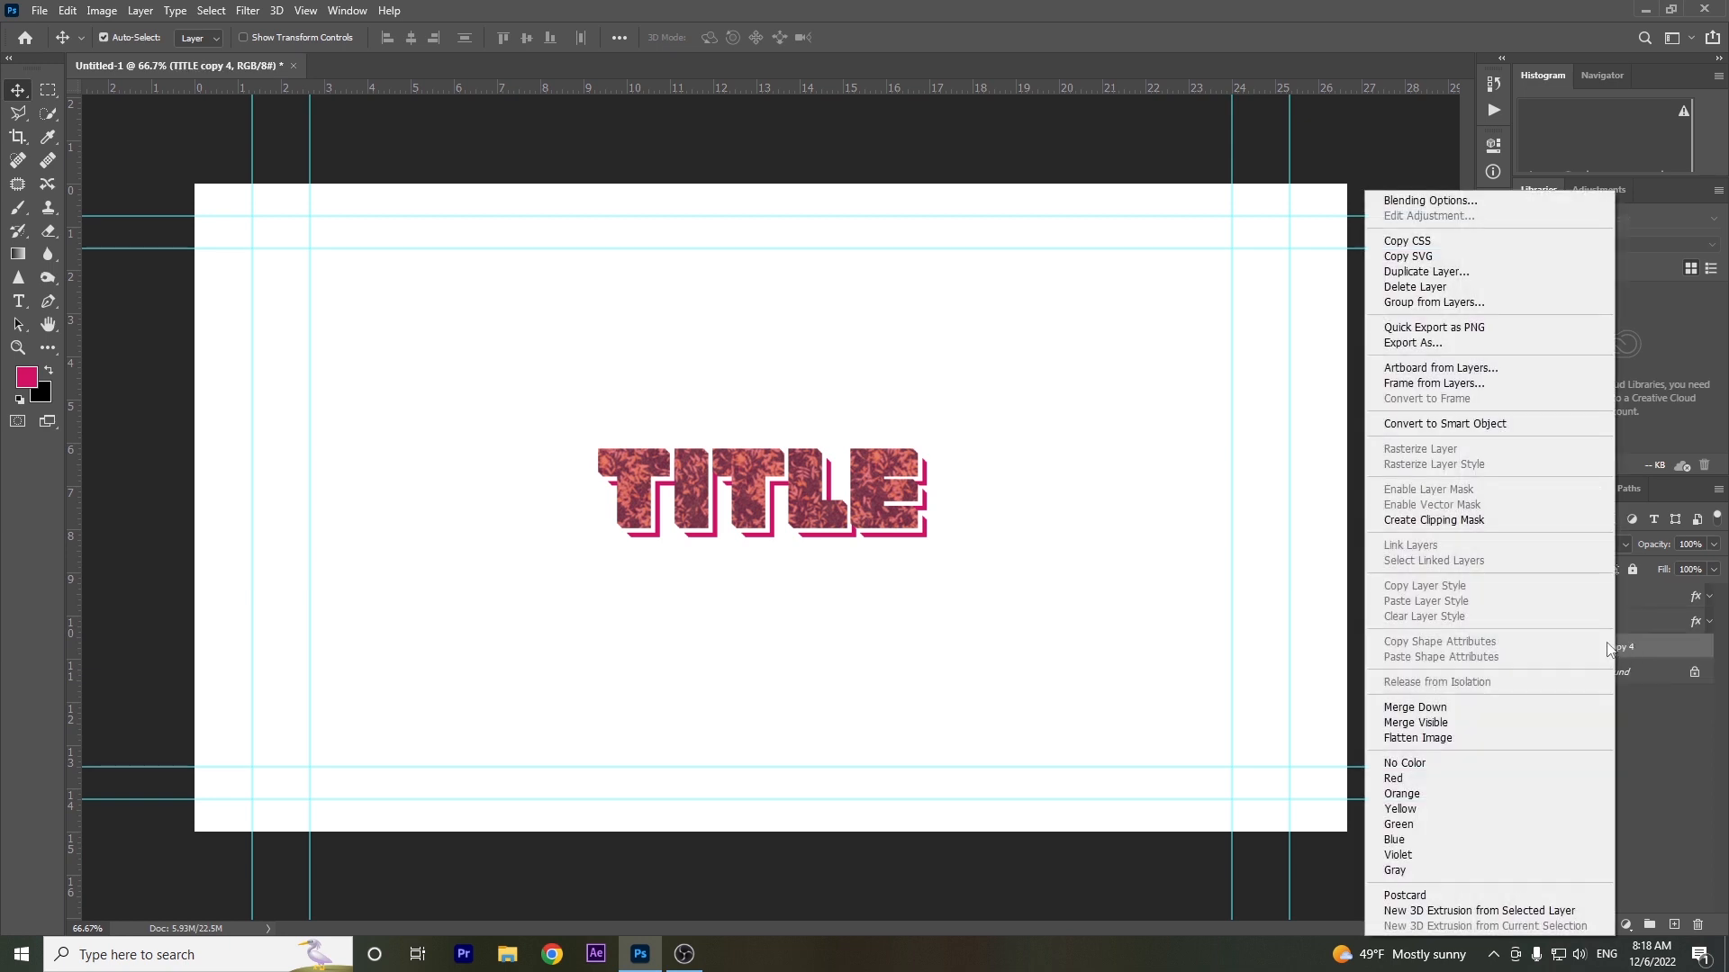
click(1522, 204)
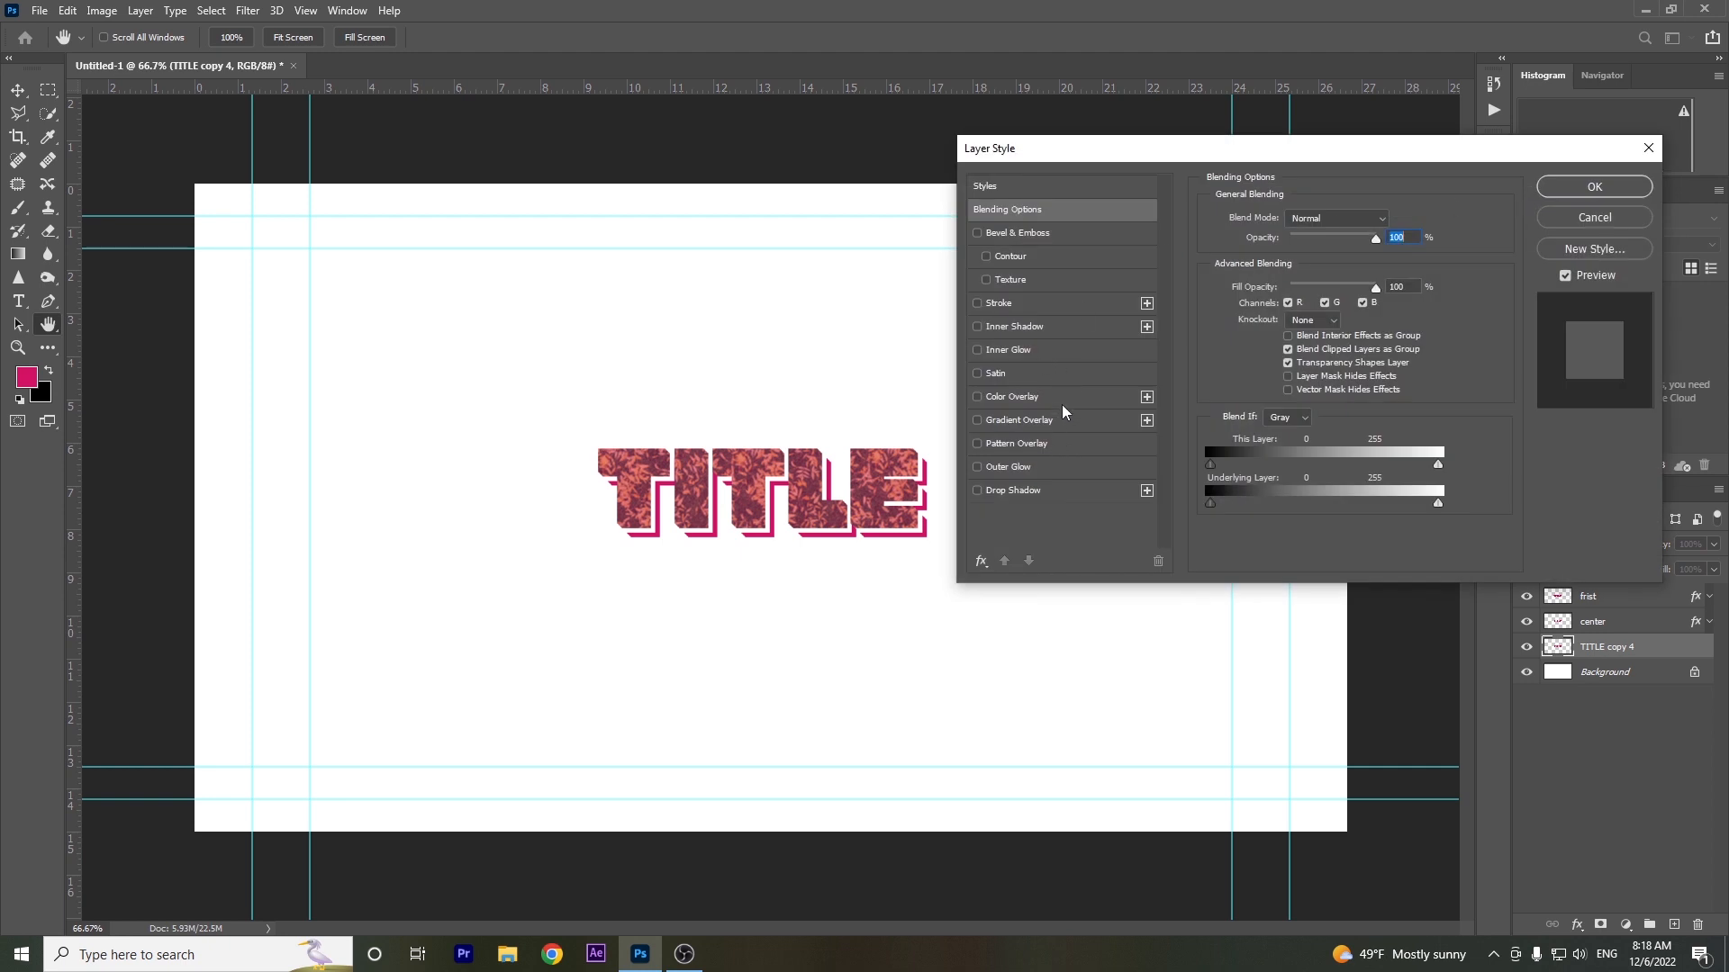
click(1063, 404)
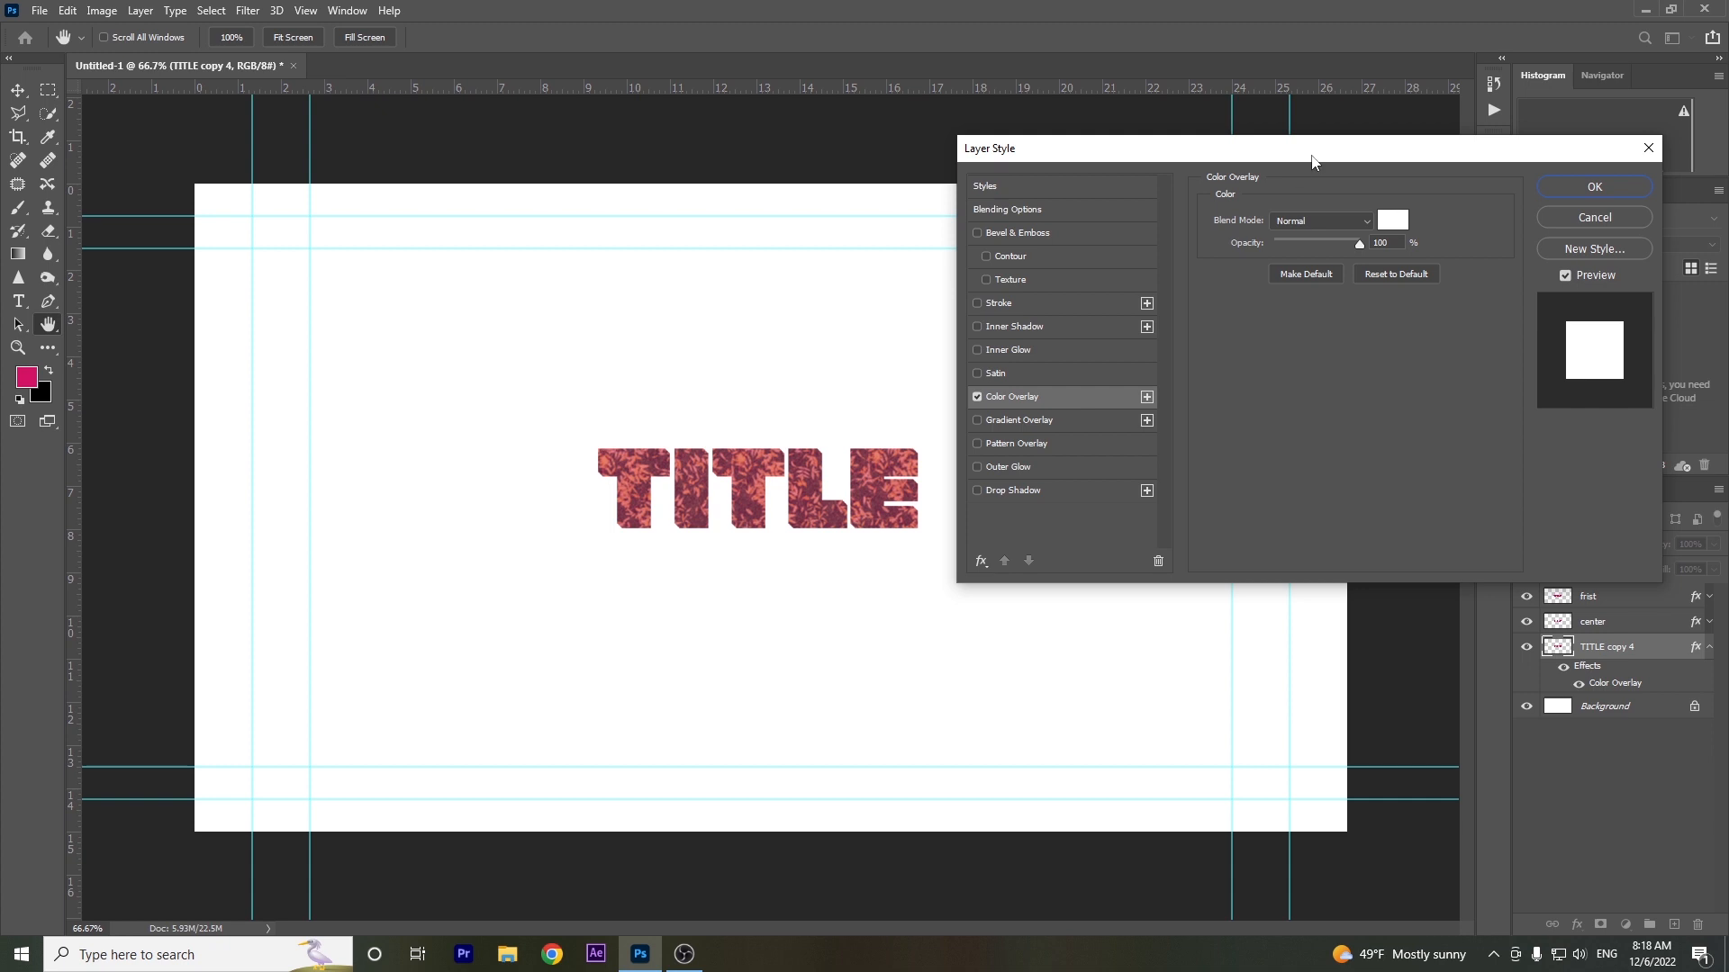
Set the TITLE copy 4 overlay colour to a bright sky blue, apply the style and collapse the layer's effects list.
click(1392, 220)
click(1116, 208)
mouse_move(1117, 208)
mouse_down()
mouse_move(1195, 207)
mouse_move(1160, 270)
mouse_move(1288, 267)
mouse_move(1320, 243)
mouse_move(1355, 159)
mouse_up()
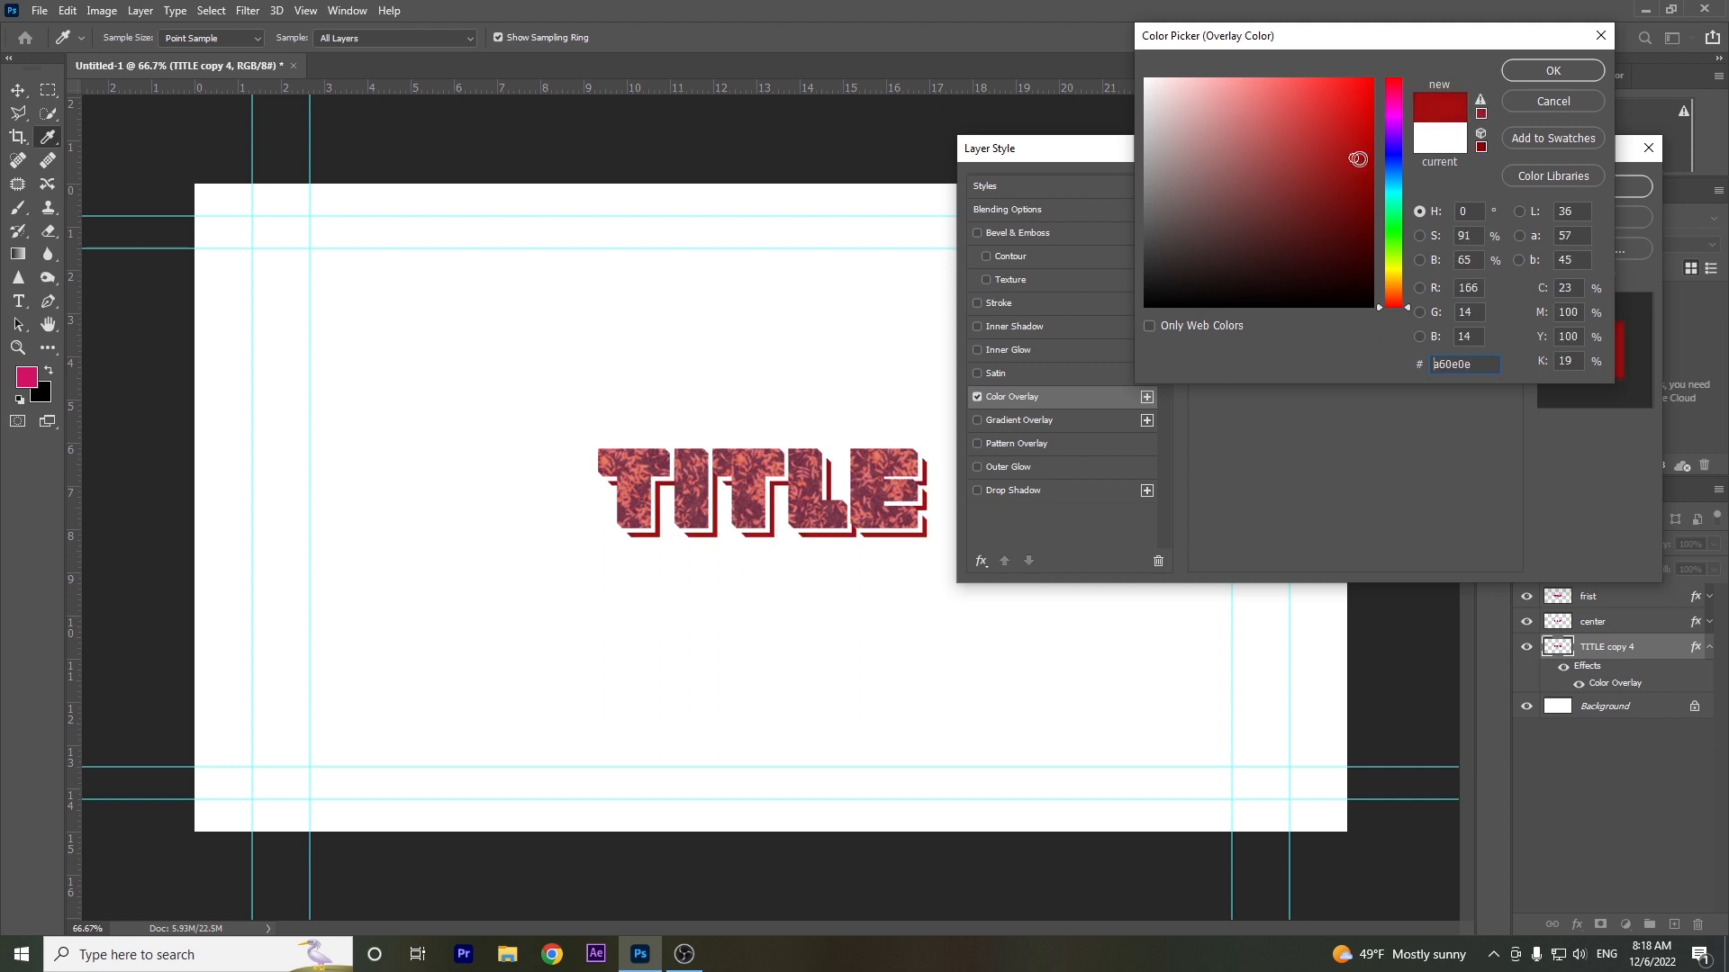
click(1394, 183)
click(1373, 166)
drag(1373, 166, 1371, 56)
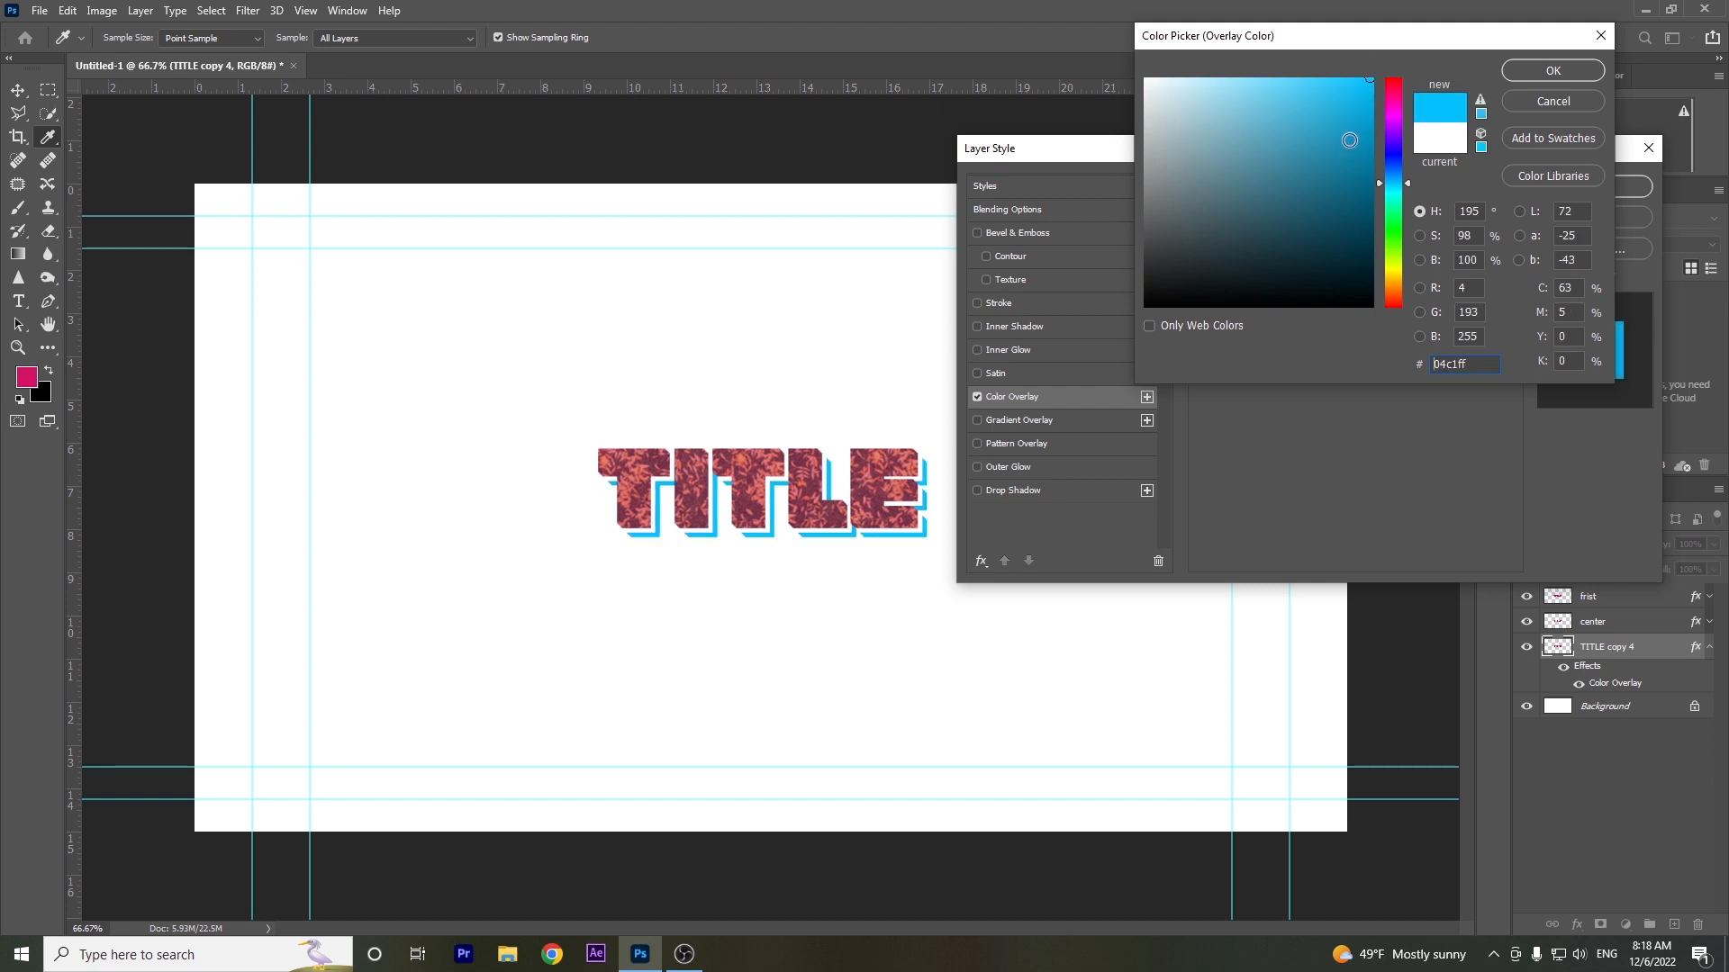
drag(1368, 142, 1365, 205)
drag(1366, 206, 1358, 78)
click(1538, 66)
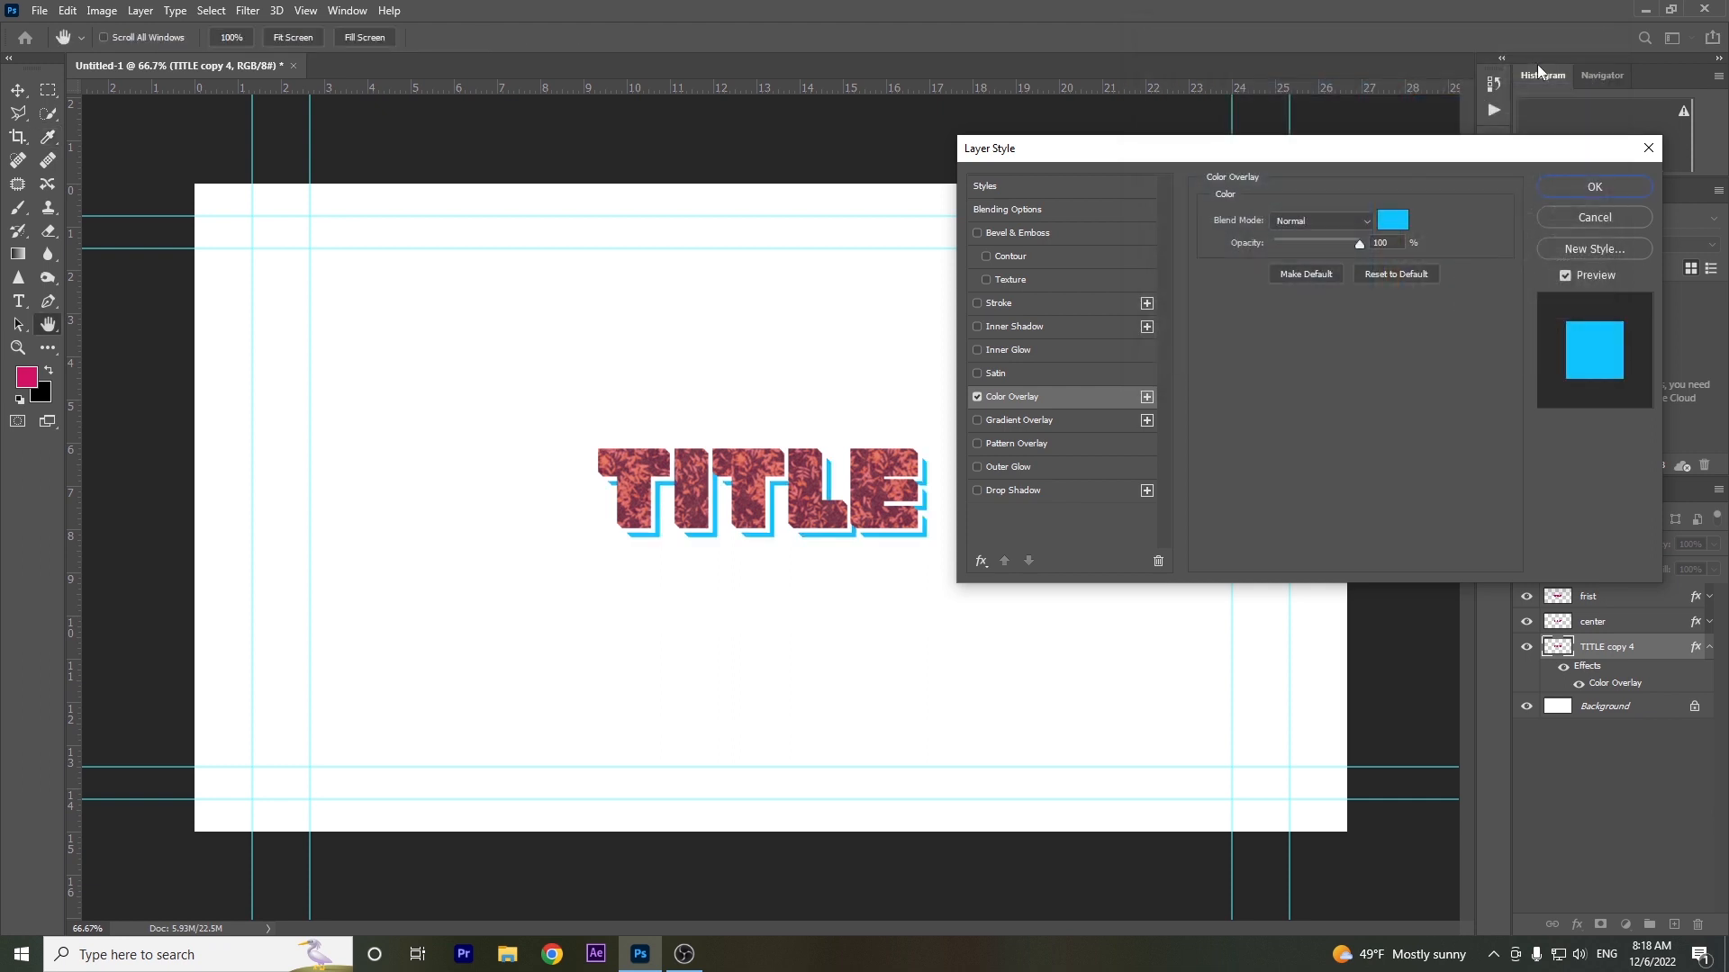
click(1594, 187)
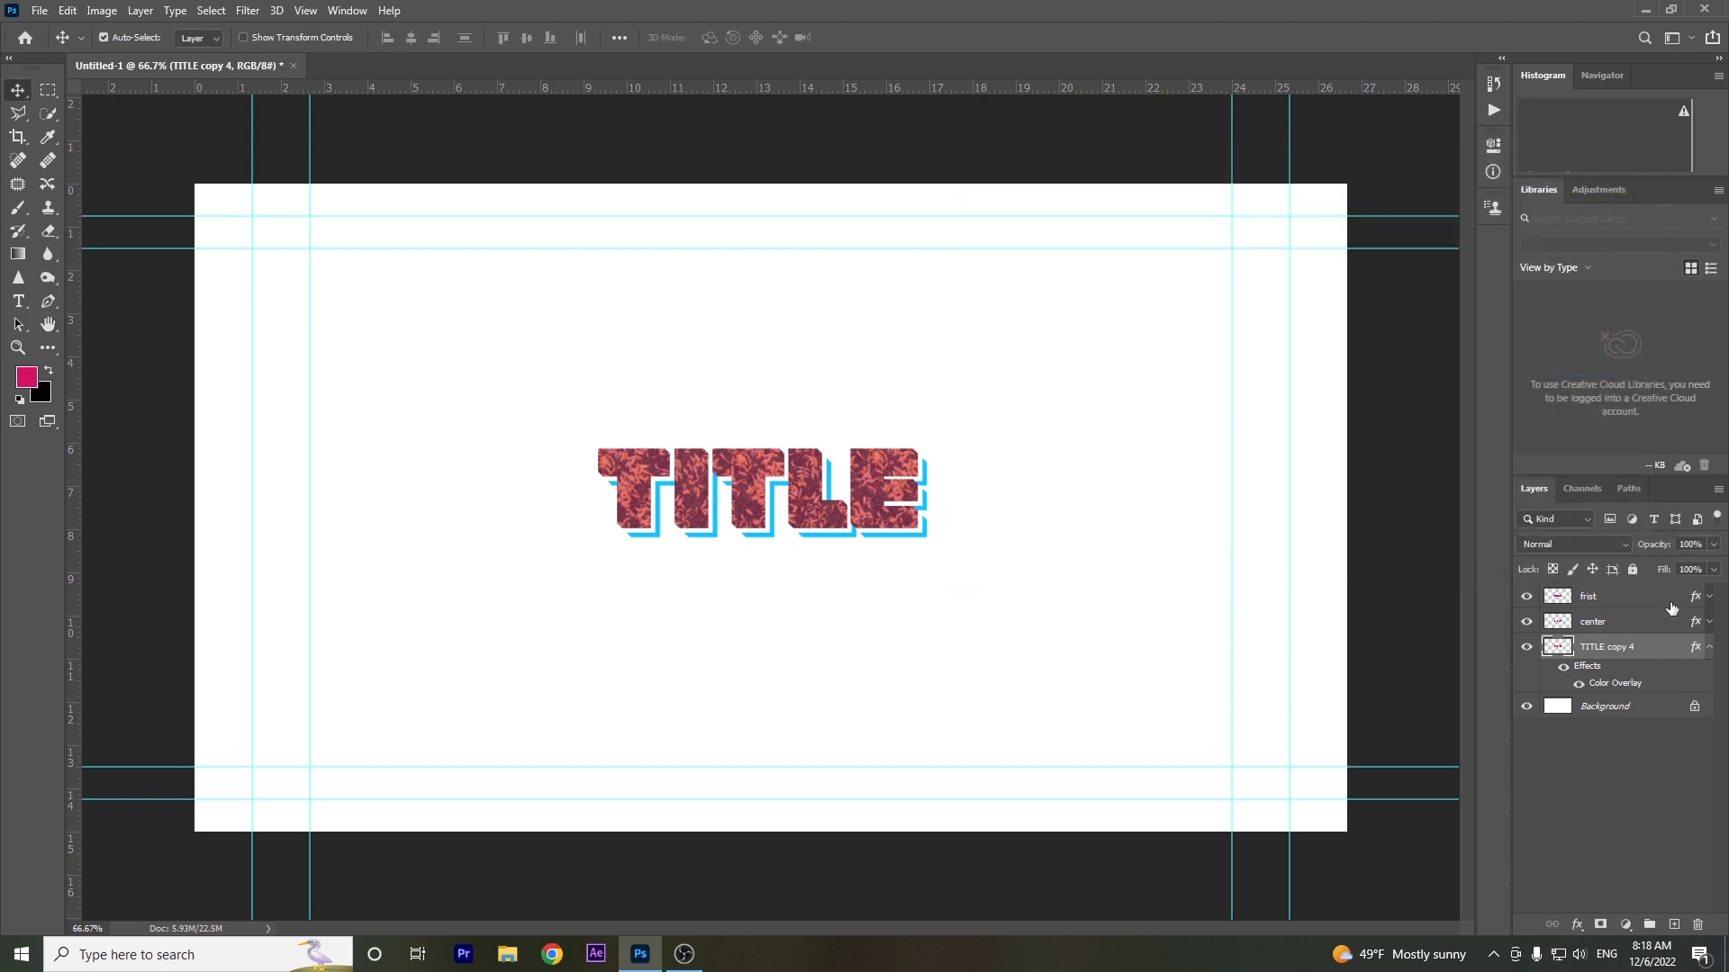
click(1711, 647)
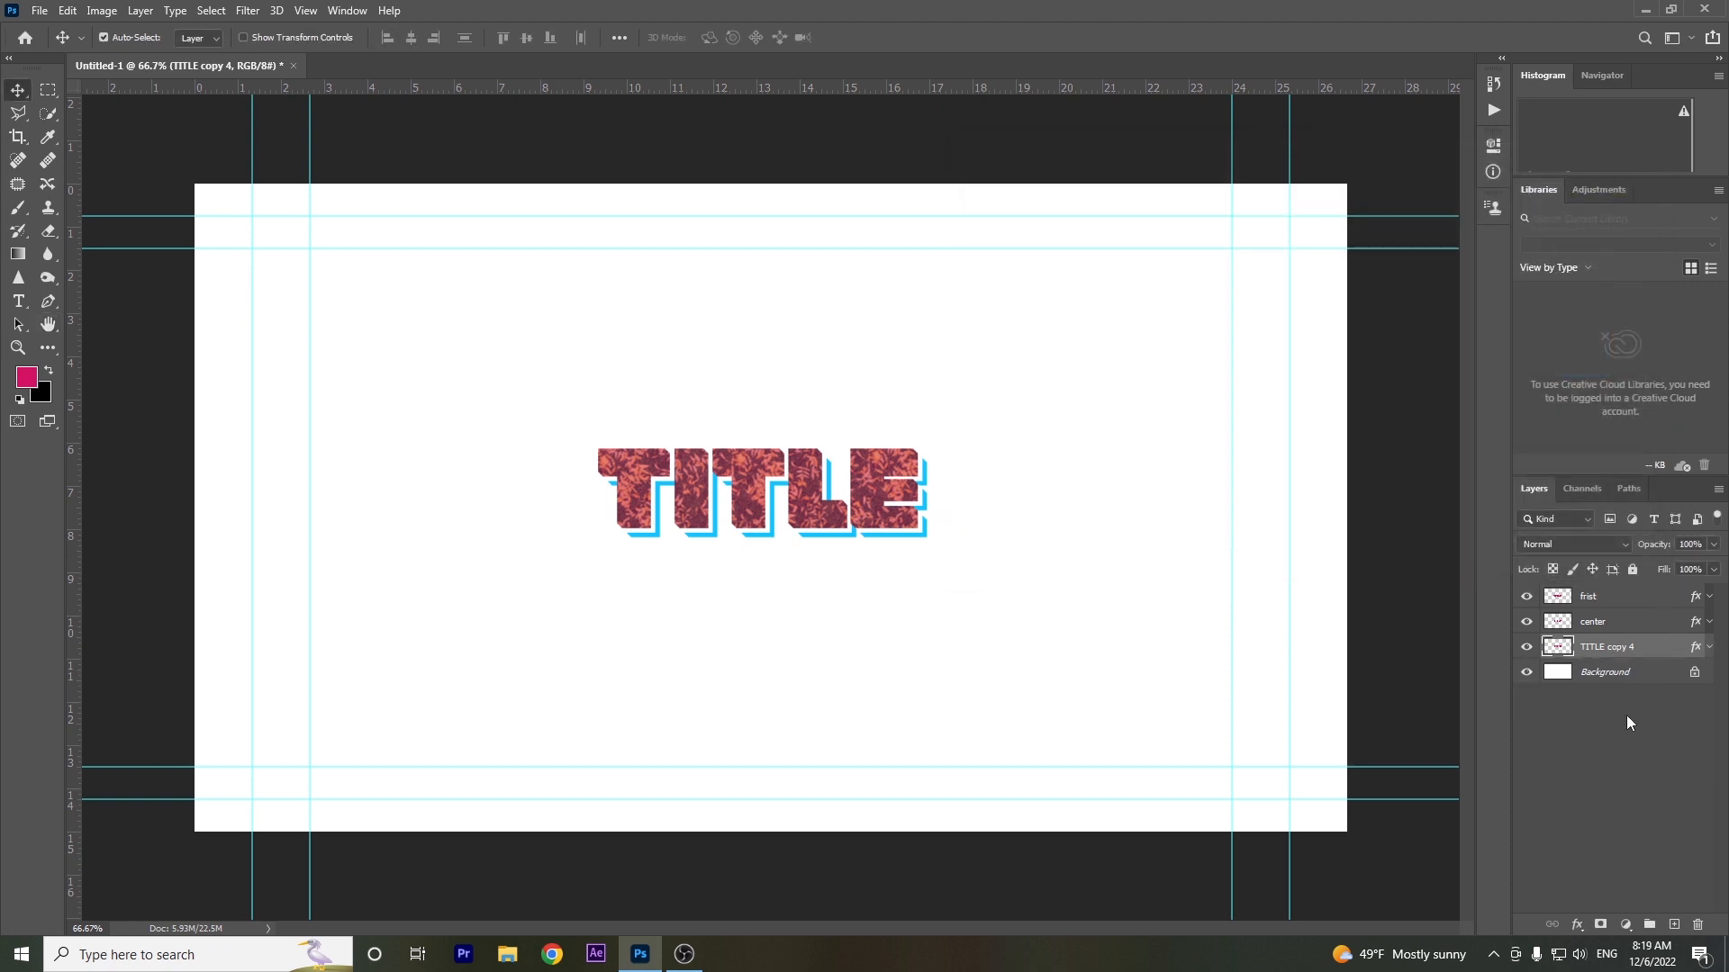
Fill the Background layer with the pink foreground colour and unlock the layer.
click(1618, 677)
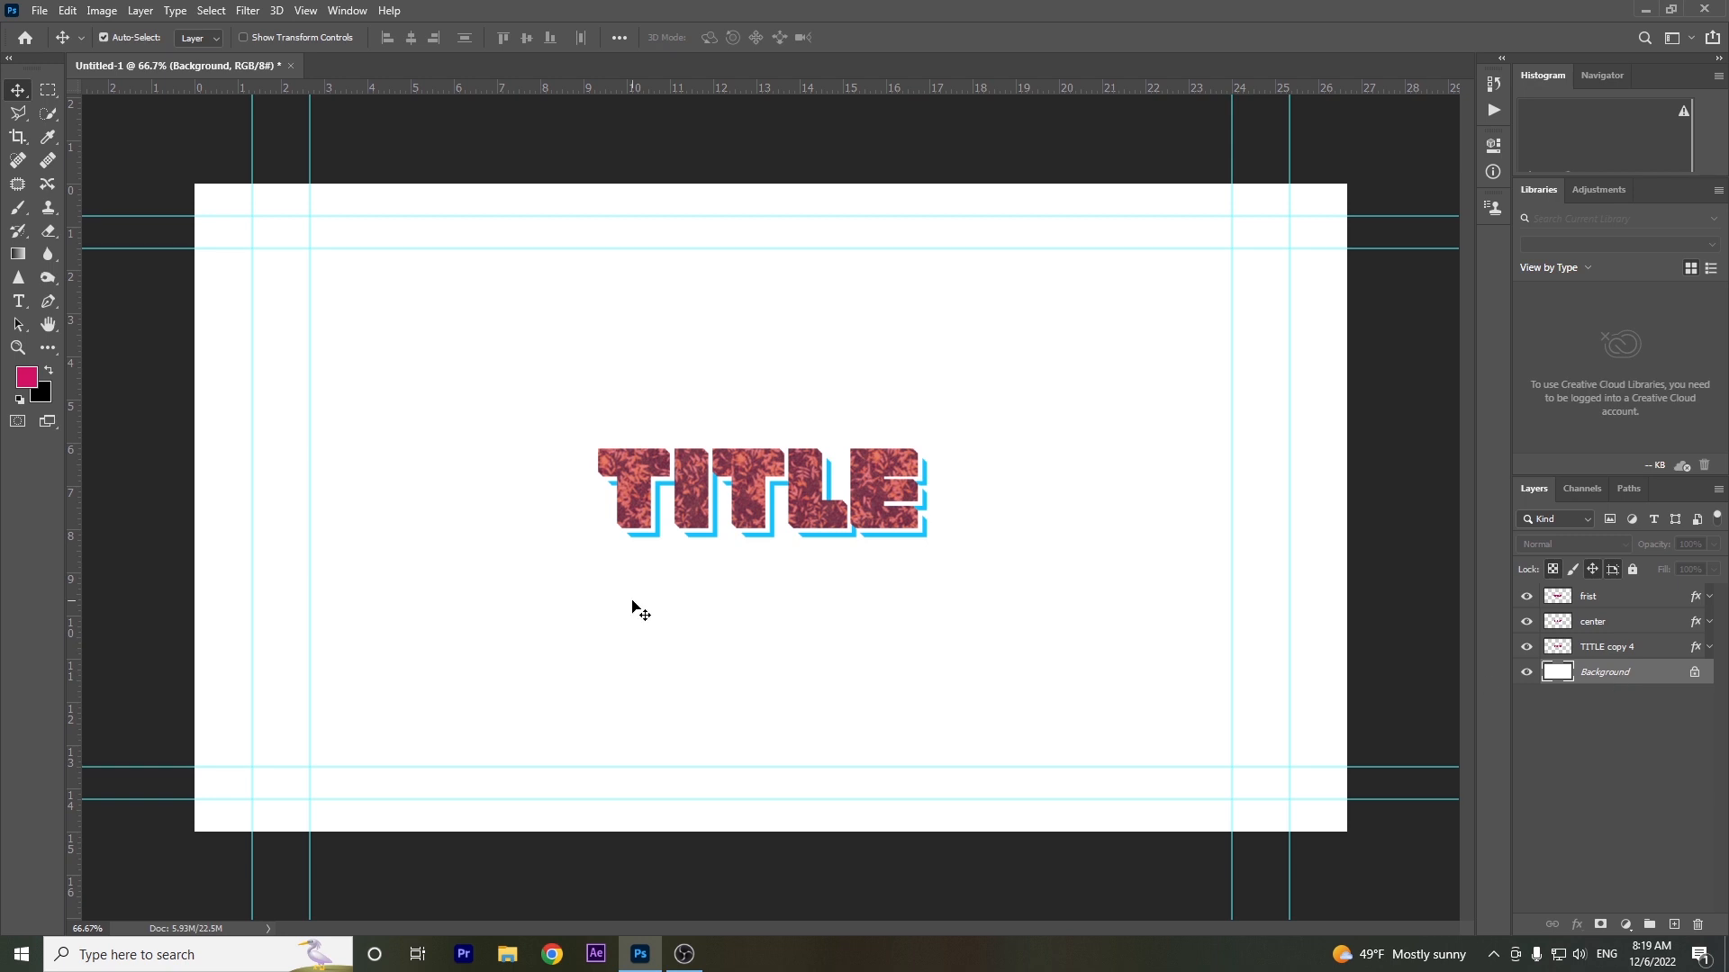
key(alt+BackSpace)
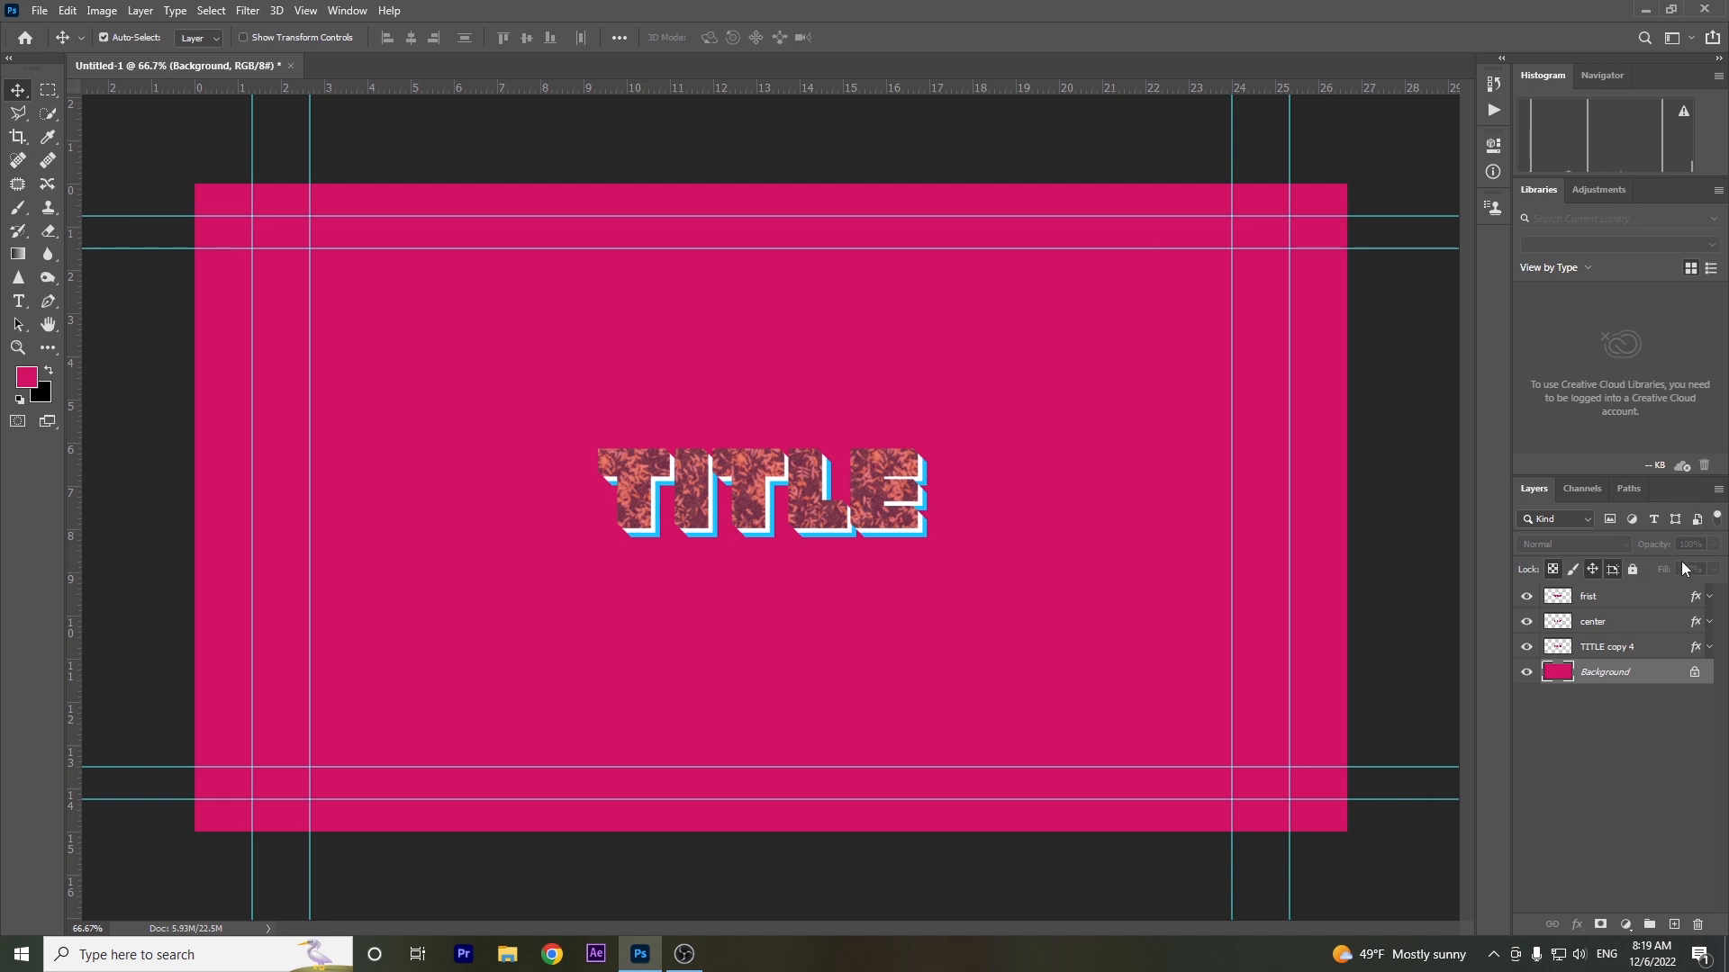
click(1692, 673)
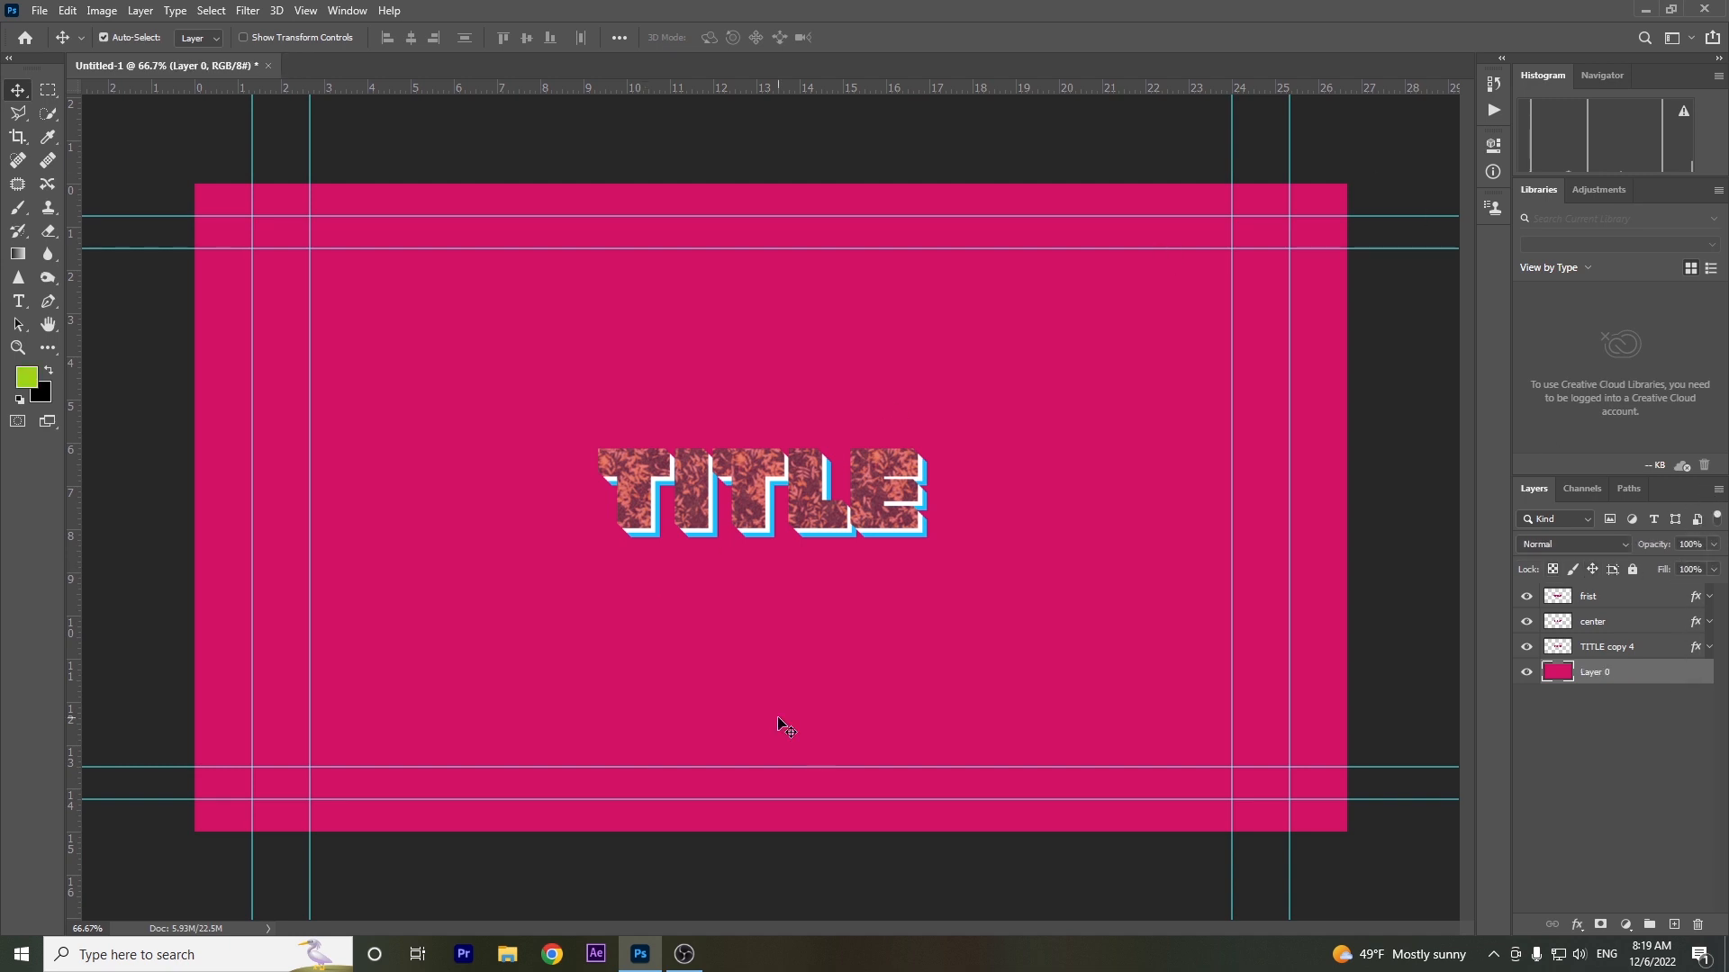
Change the foreground colour to a deep blue and fill the unlocked background layer with it.
click(28, 384)
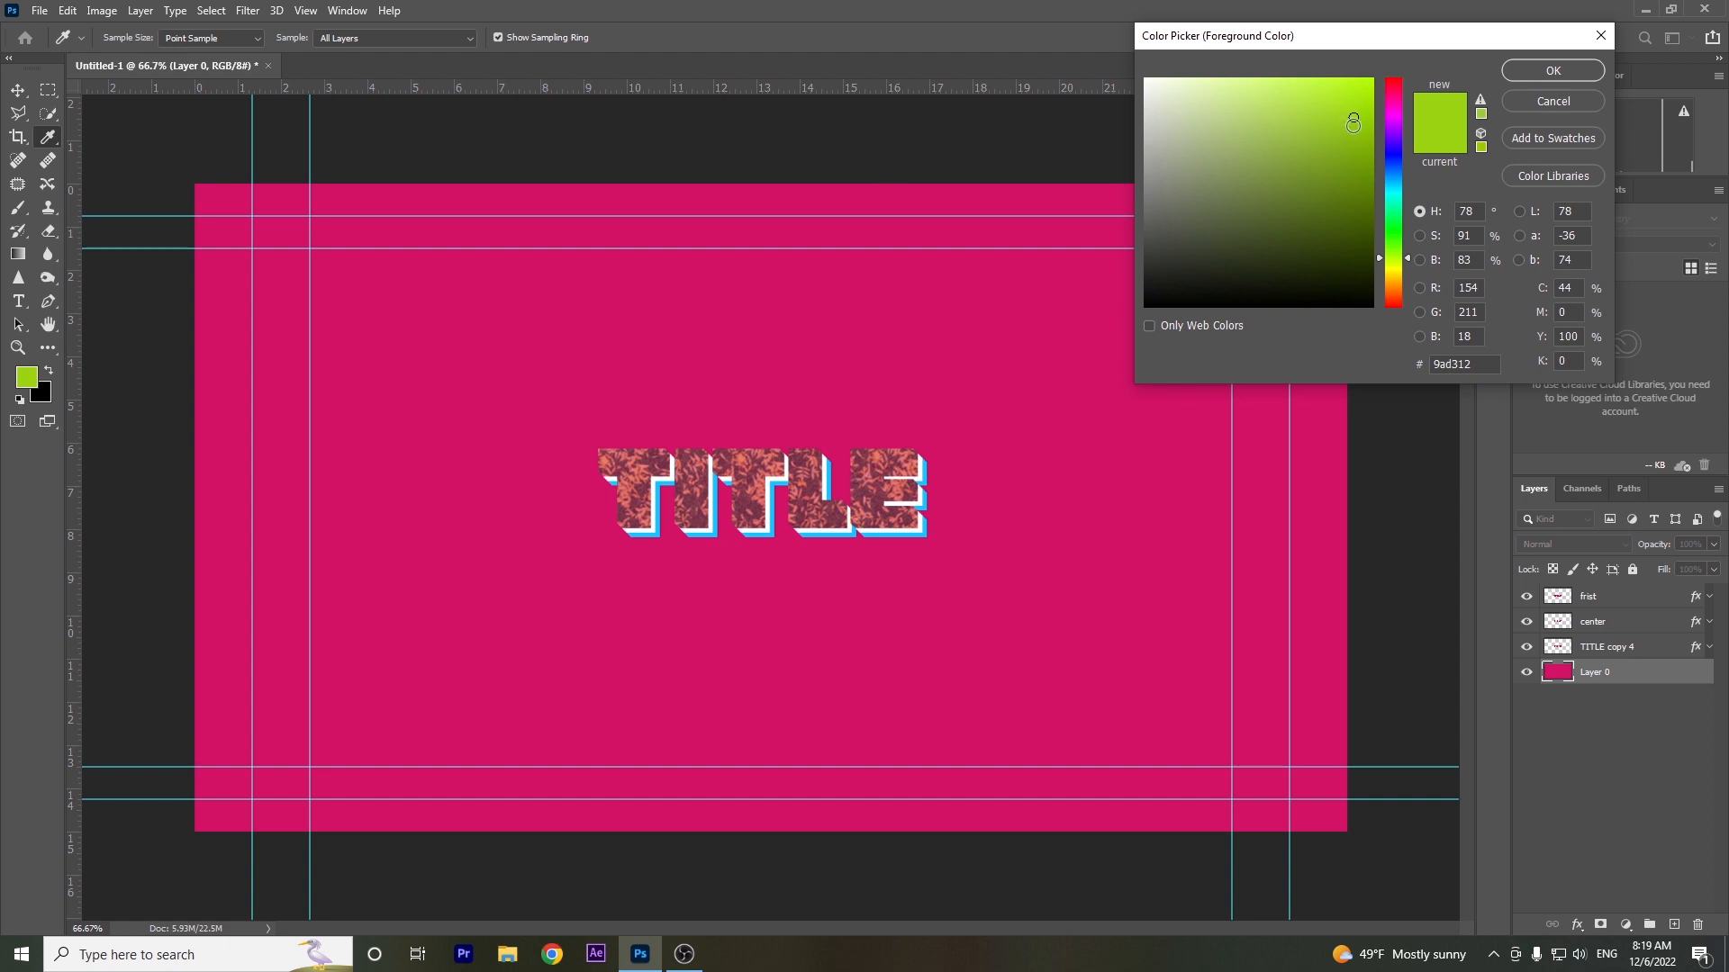
click(1390, 168)
drag(1388, 168, 1389, 168)
drag(1358, 89, 1354, 136)
click(1550, 72)
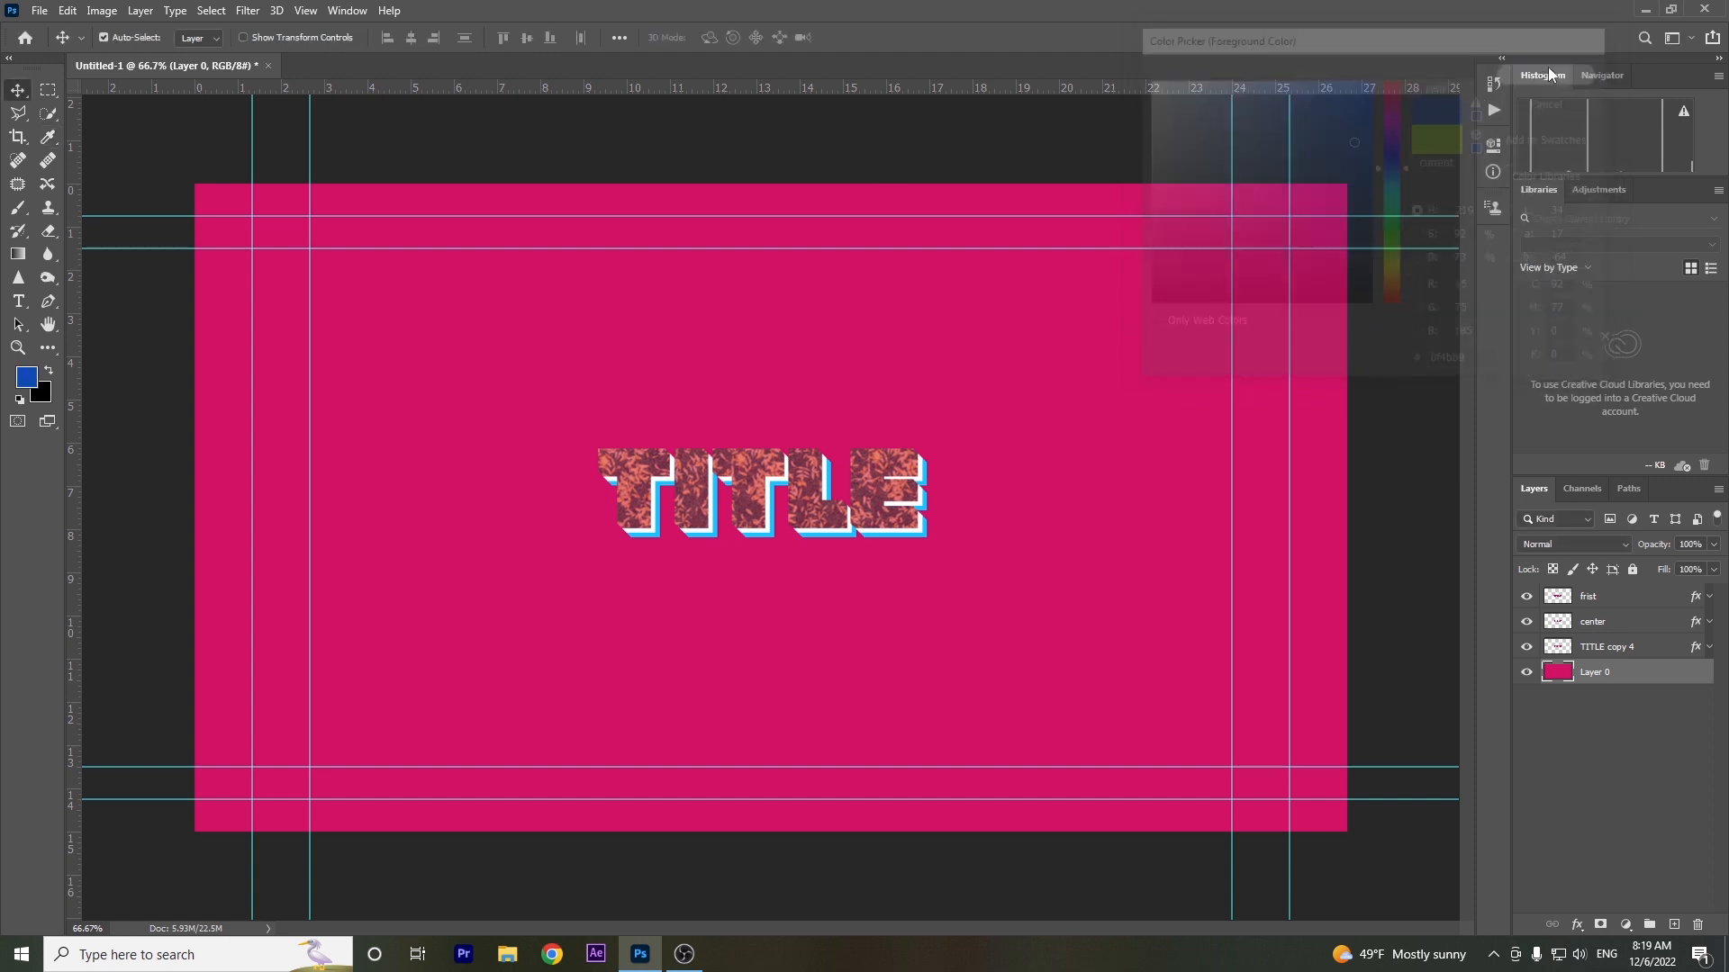
key(alt+BackSpace)
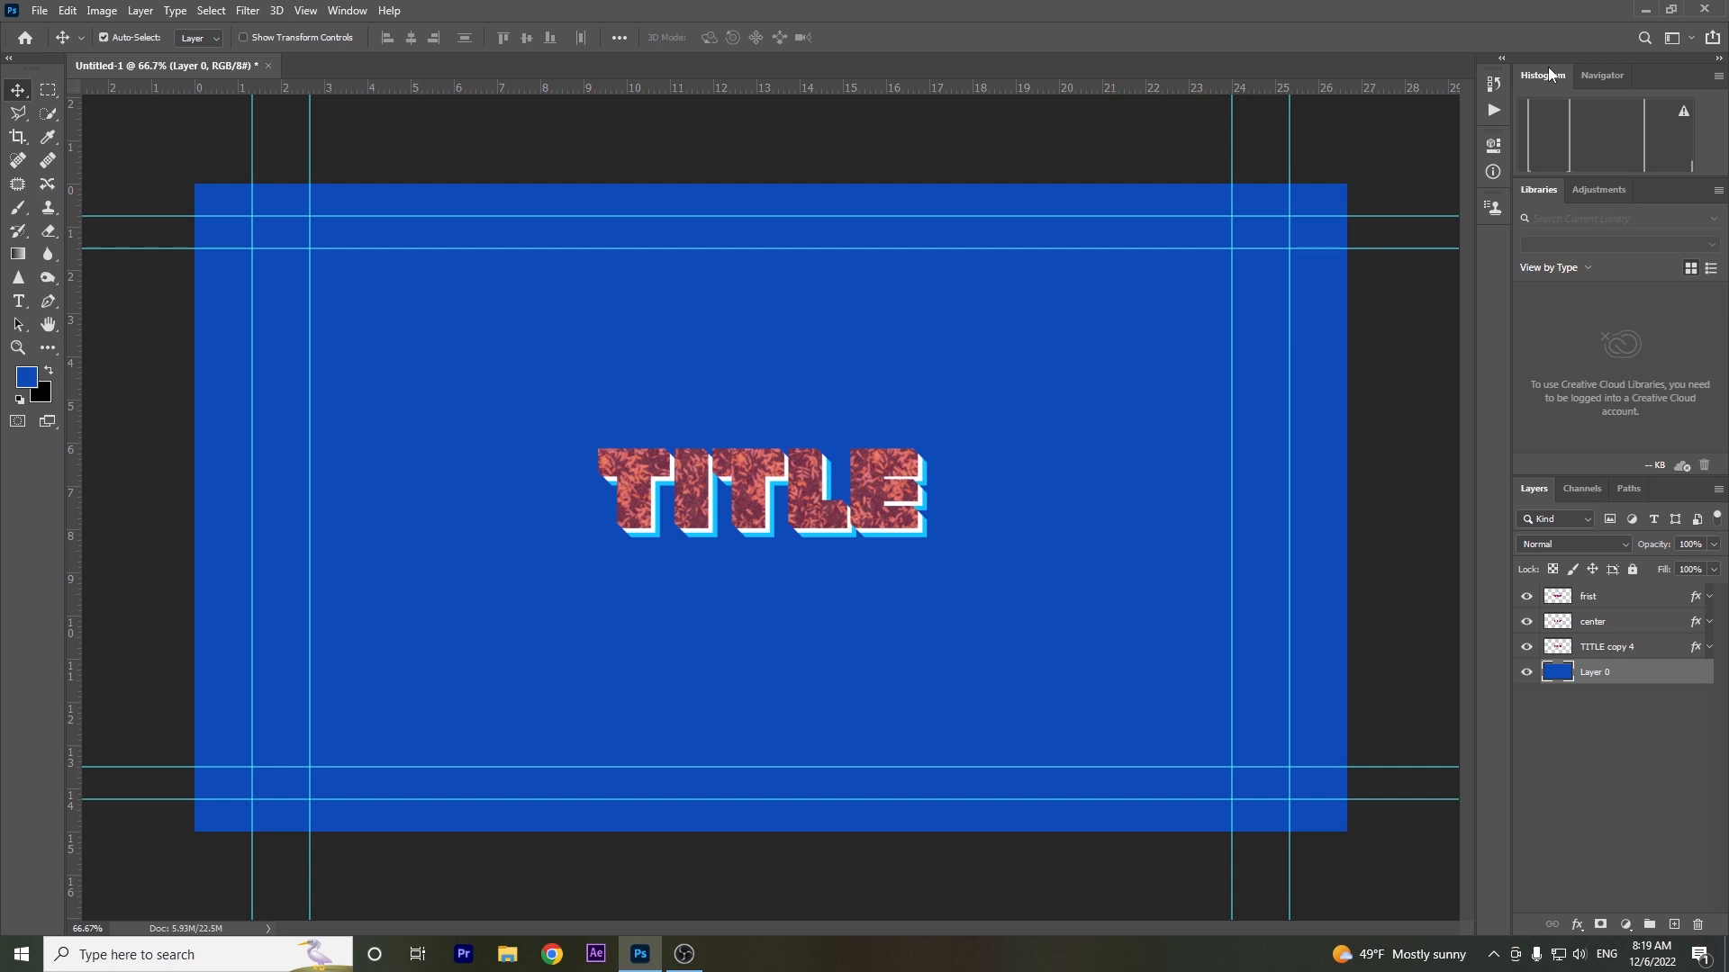
Merge the frist, center and TITLE copy 4 layers into a single layer.
click(1685, 599)
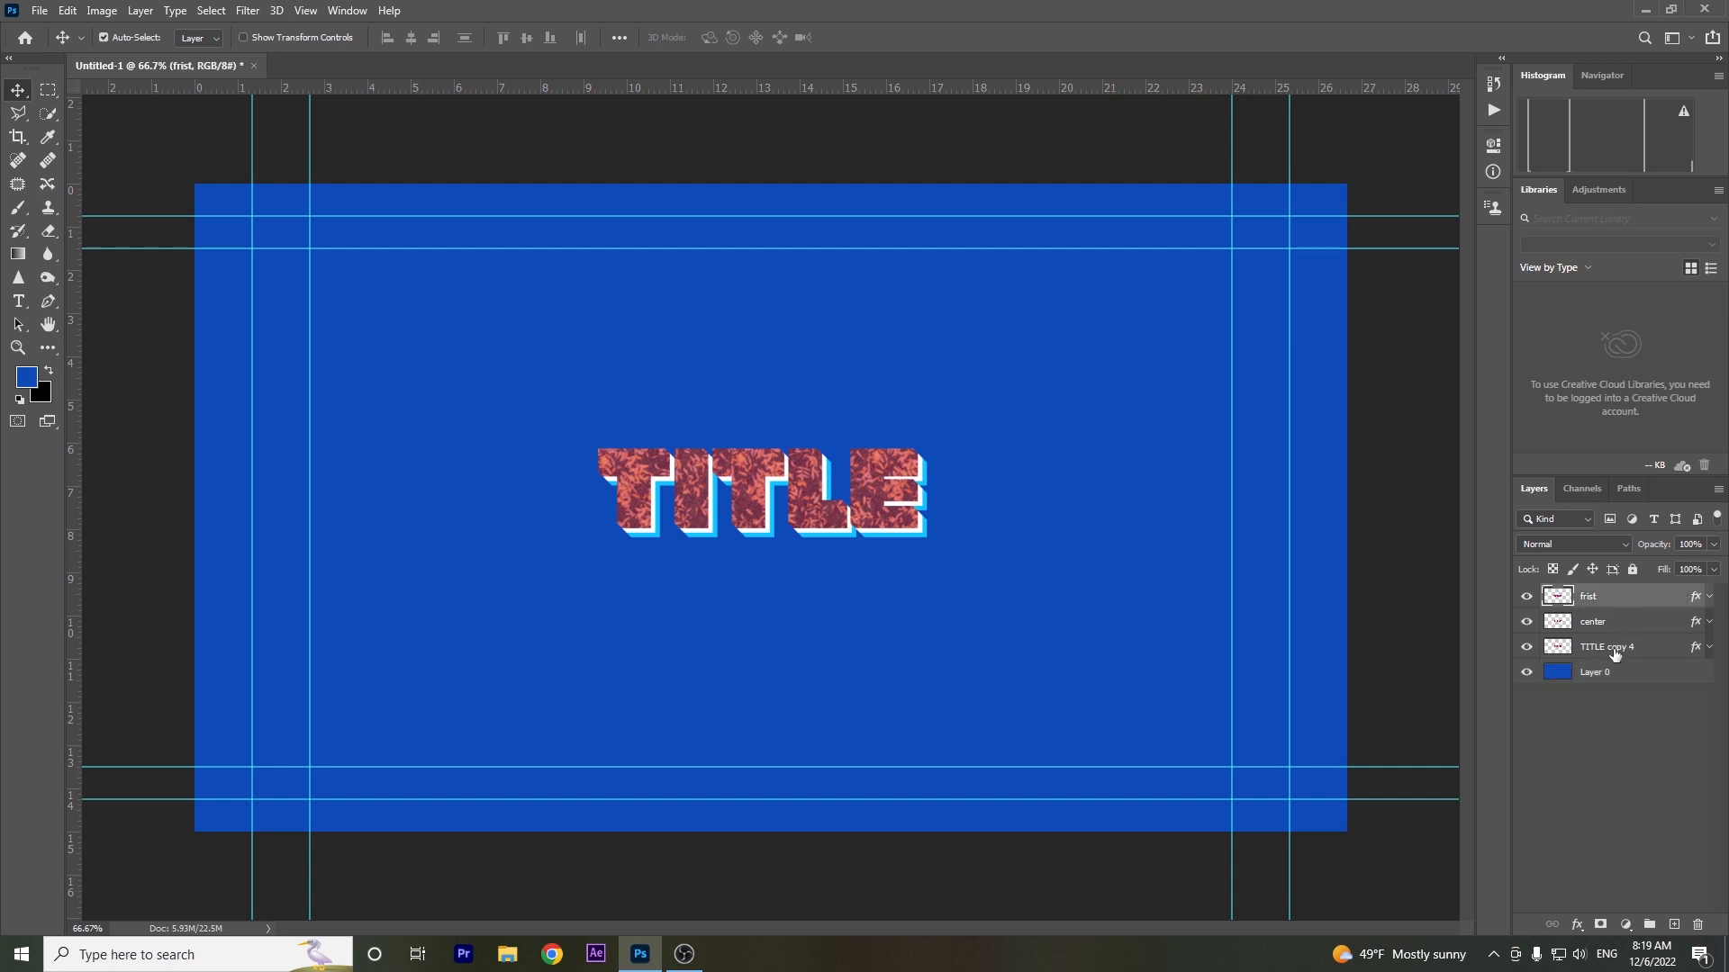
shift+click(1614, 649)
key(ctrl+e)
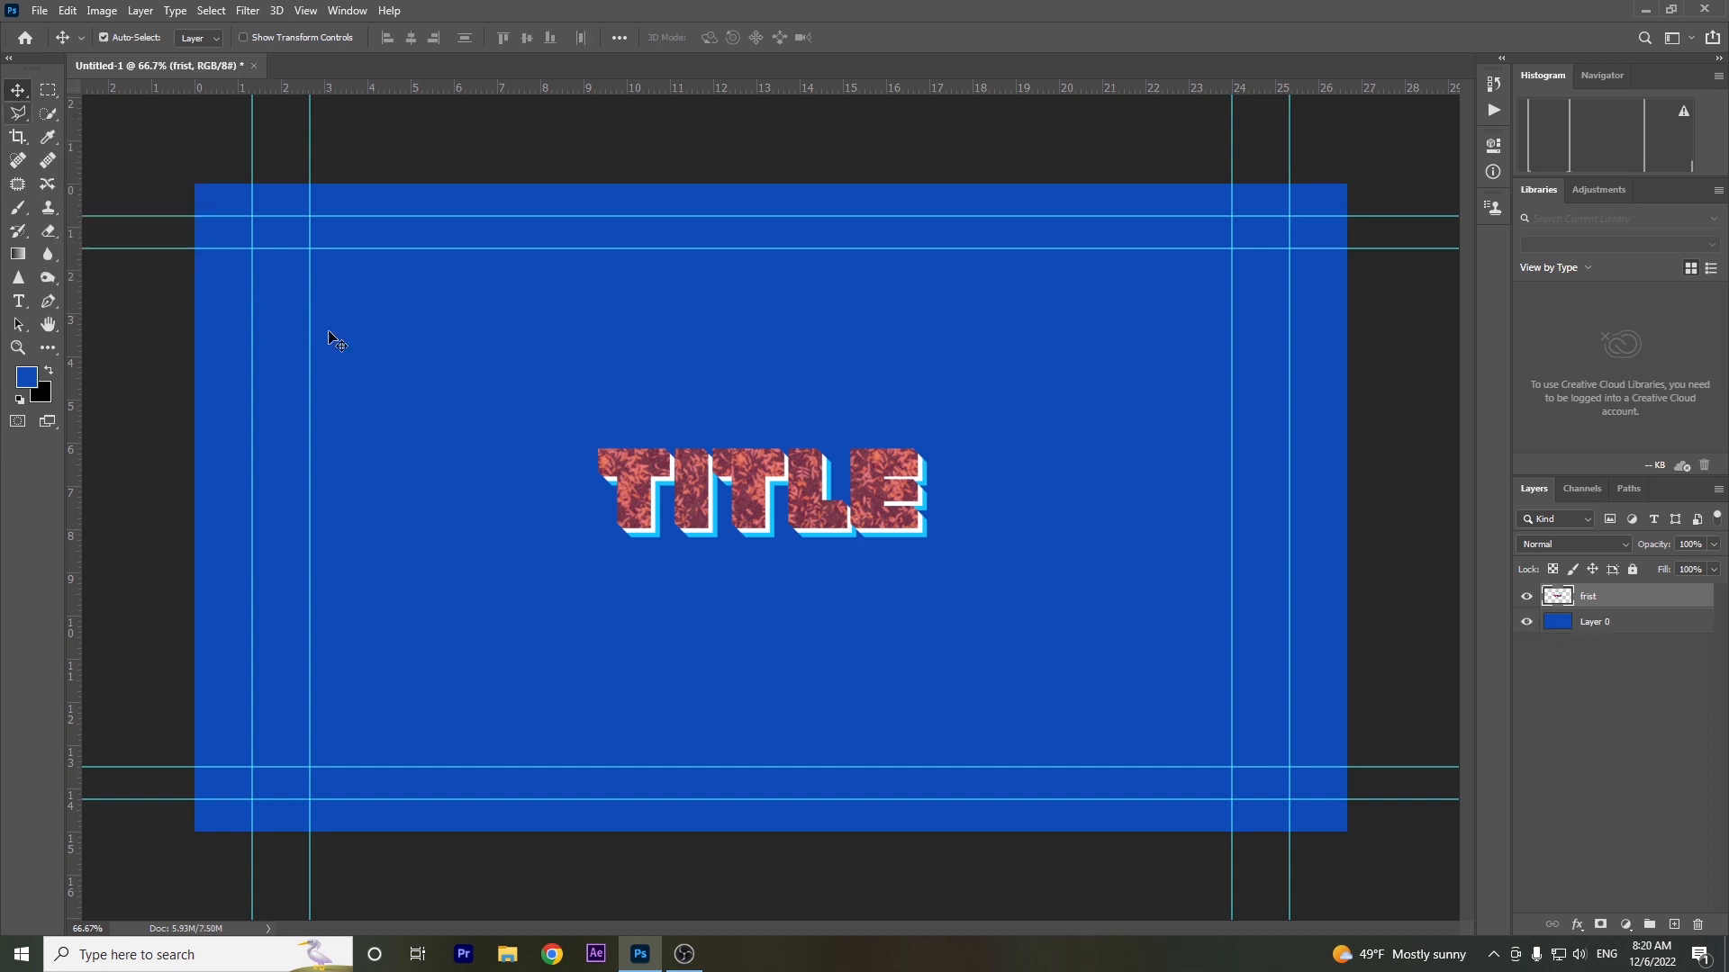
Enlarge the merged TITLE artwork with Free Transform and centre it on the canvas.
key(ctrl+t)
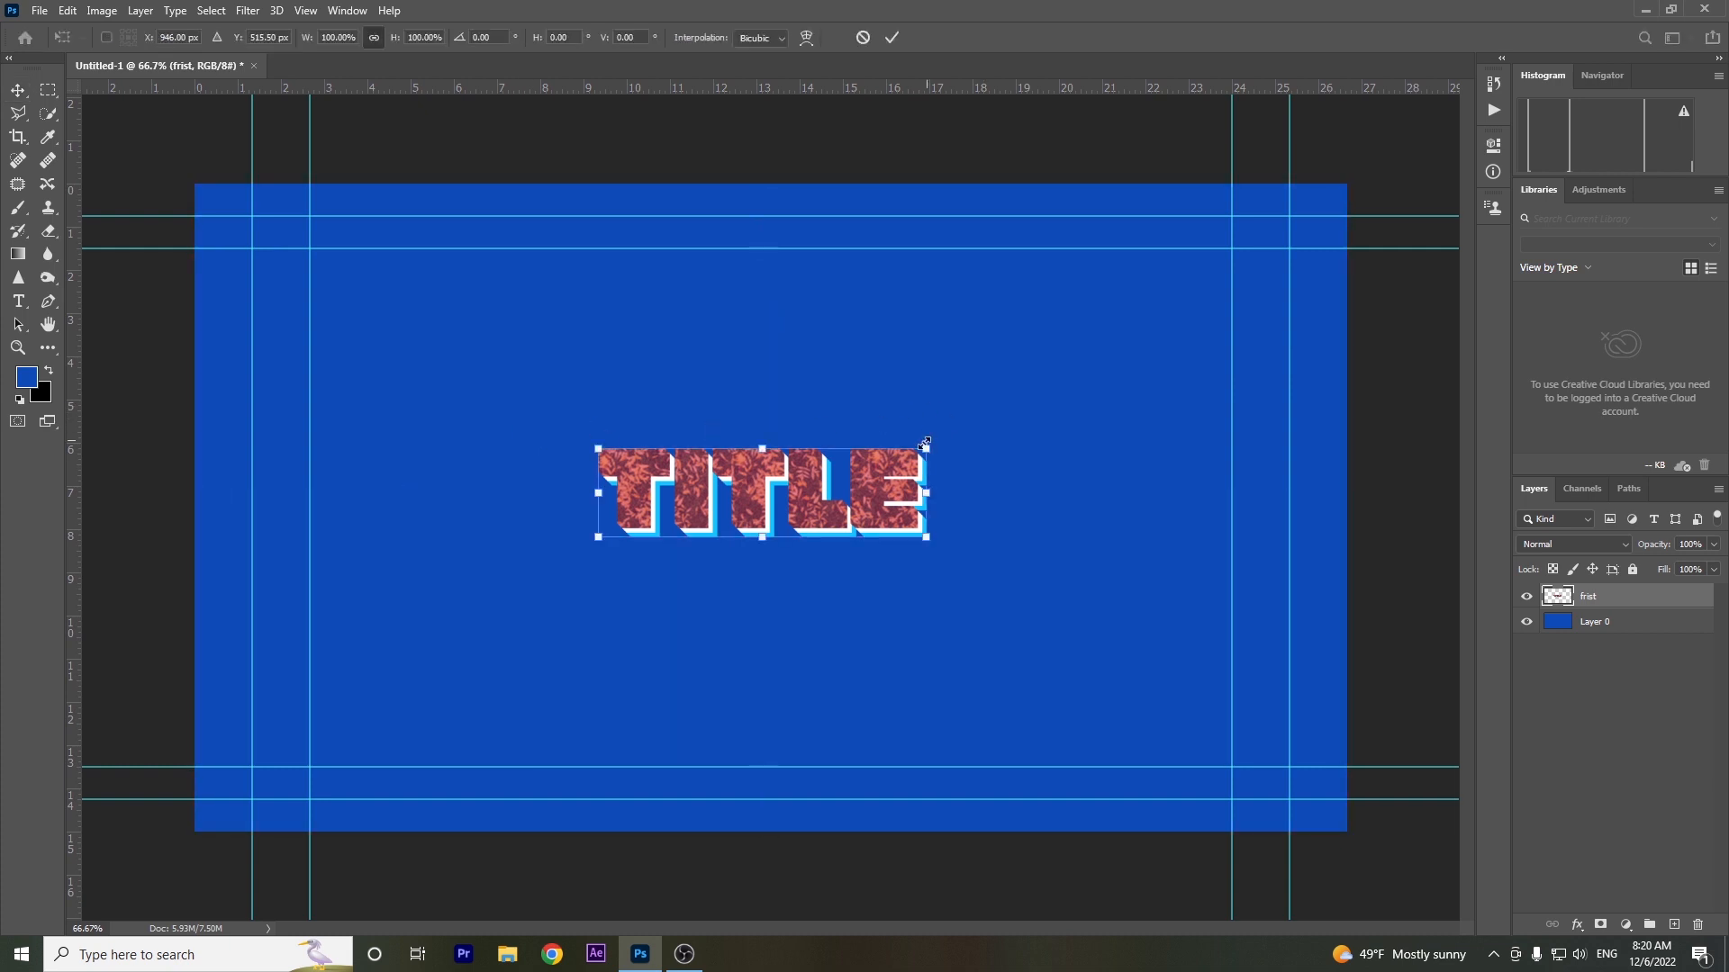
drag(924, 447, 1022, 411)
drag(800, 470, 762, 516)
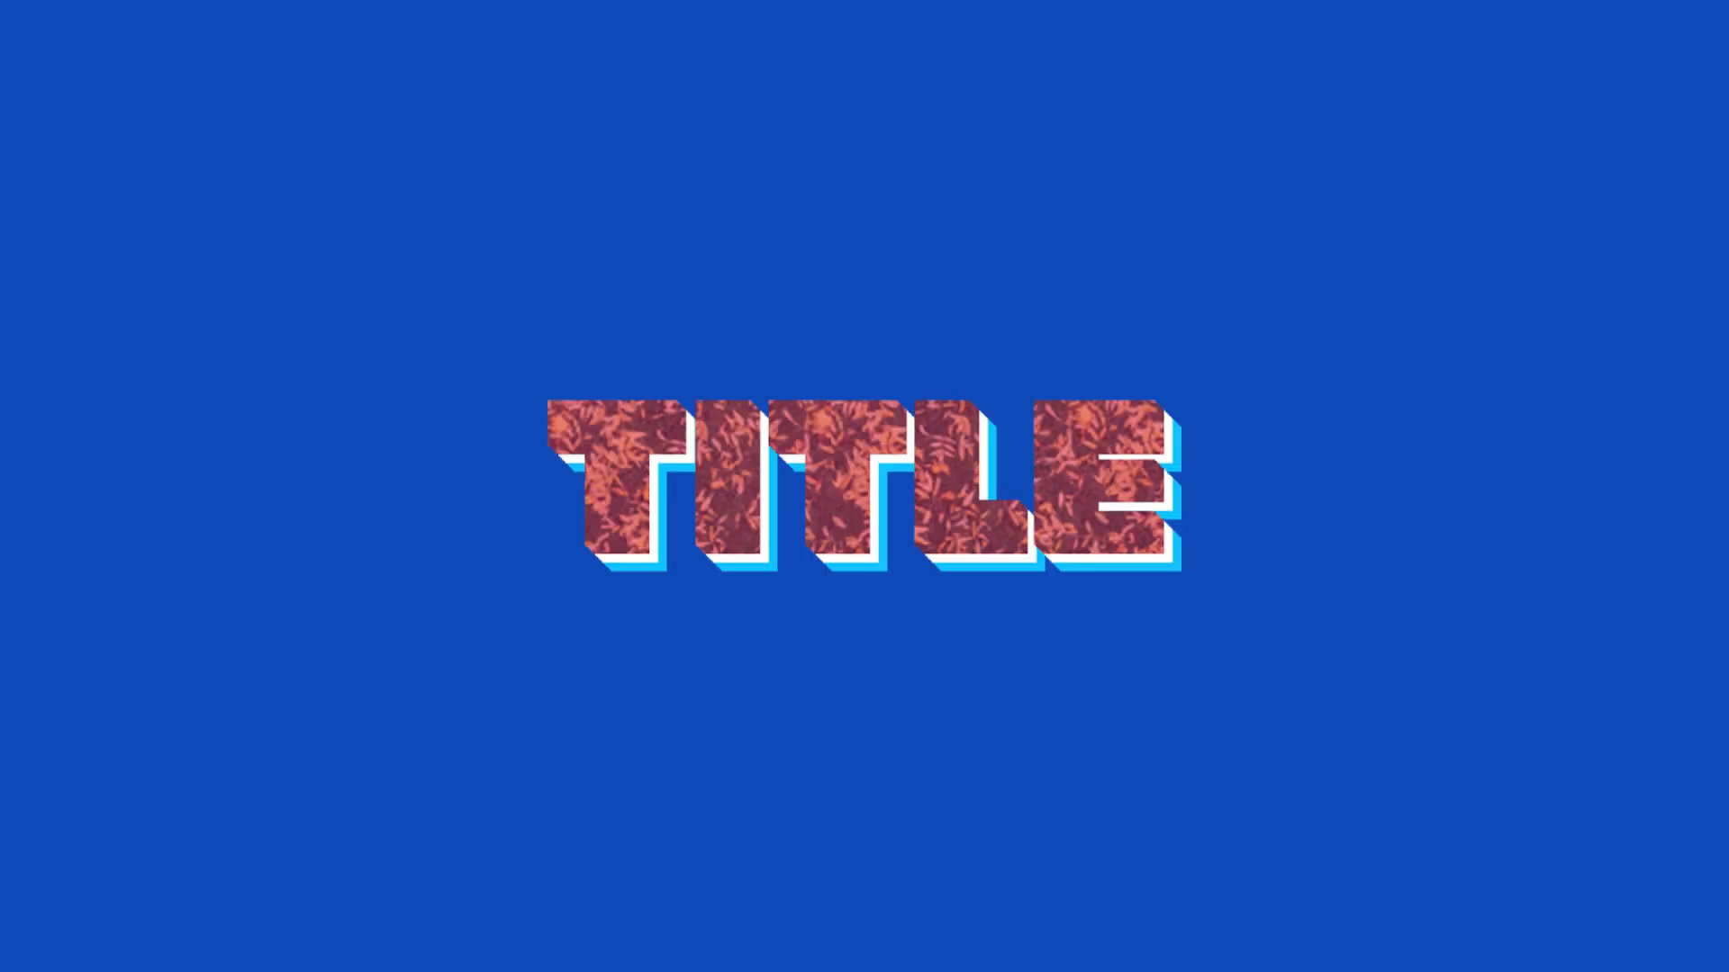